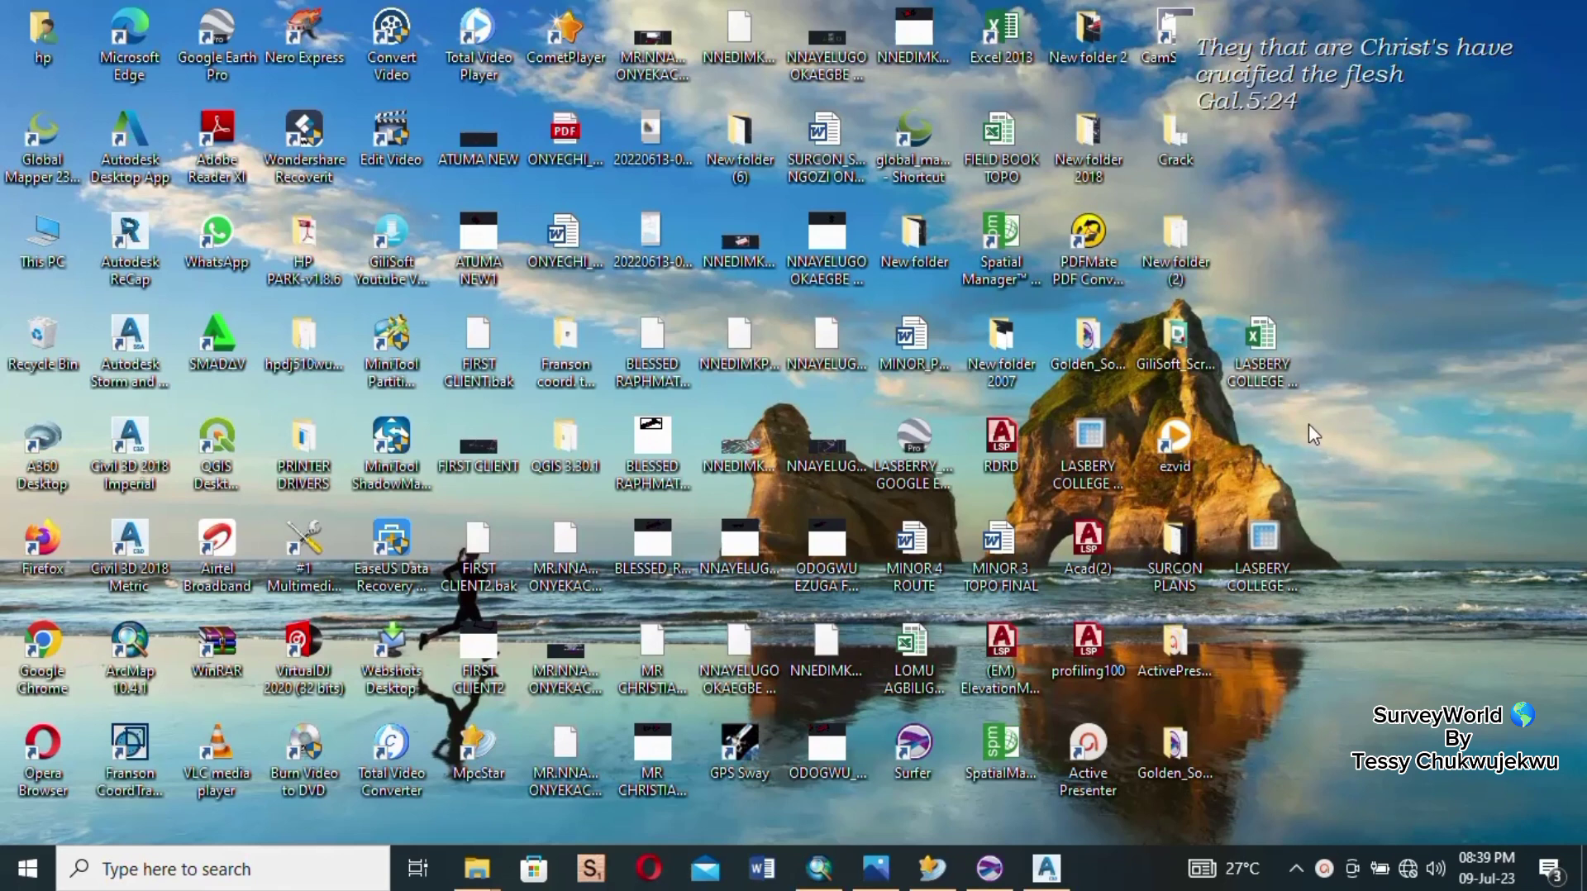
# Select the LASBERY workbook icon and restore the Surfer Plot1 contour map window from the taskbar.
pyautogui.click(1260, 356)
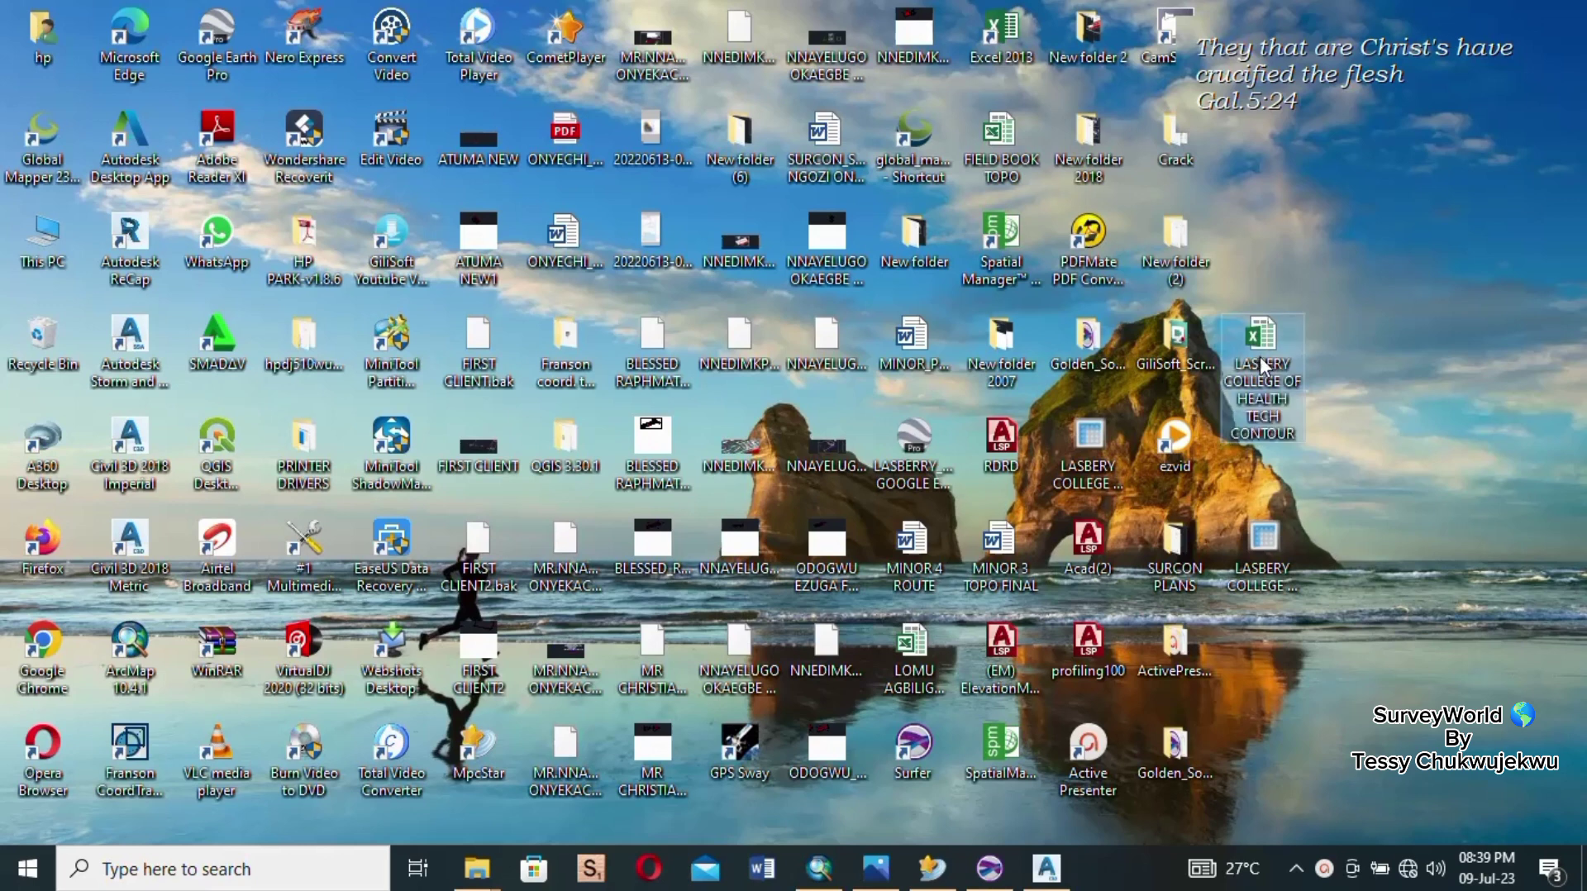
pyautogui.moveTo(1260, 355)
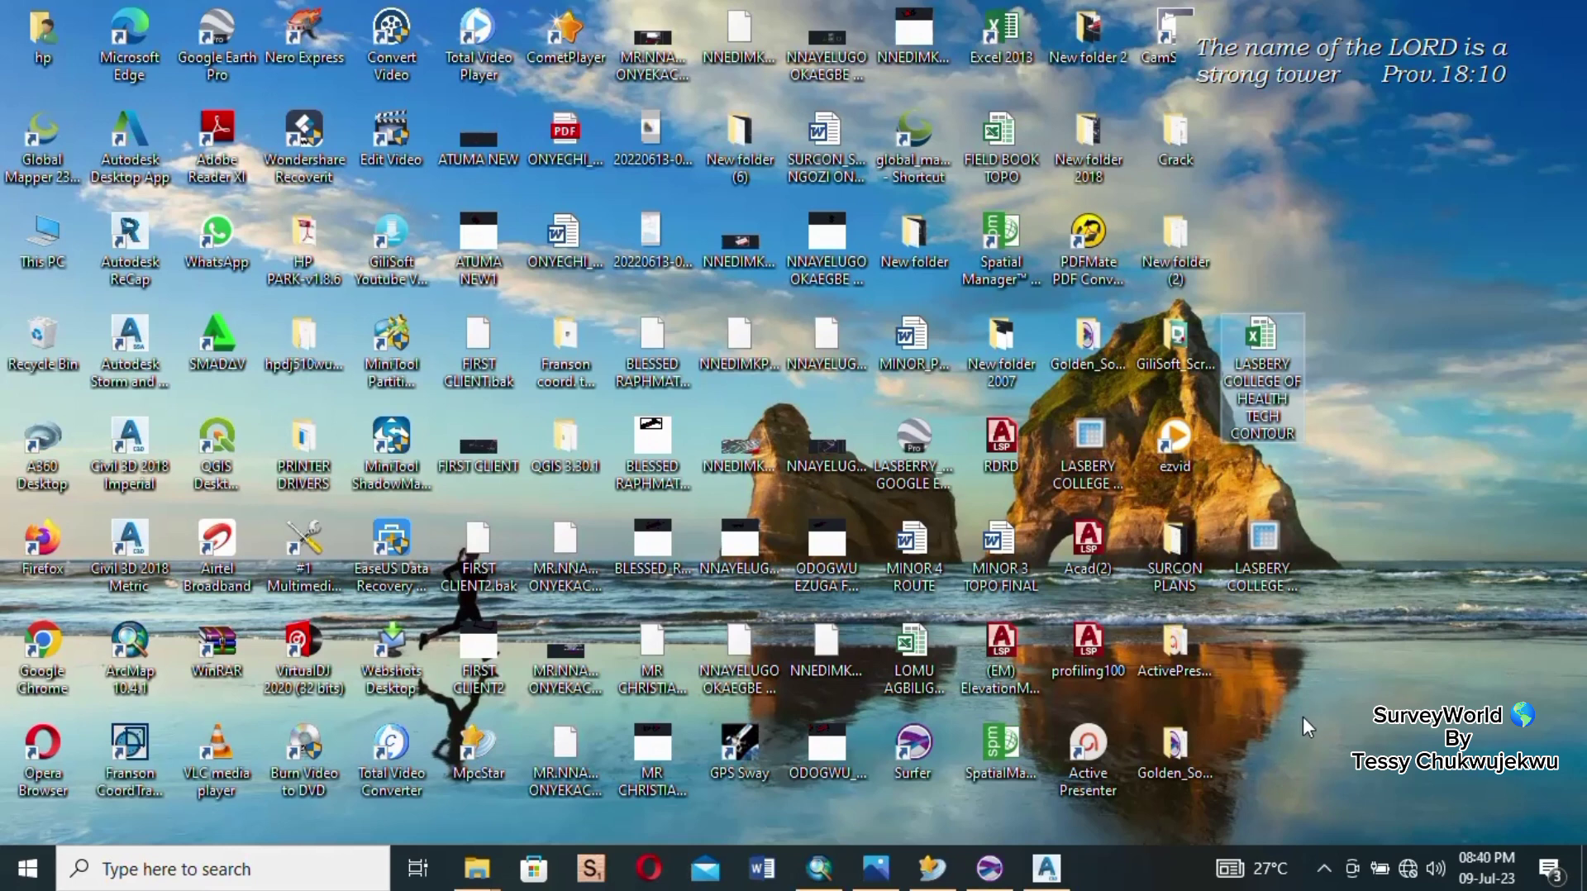
pyautogui.moveTo(1138, 775)
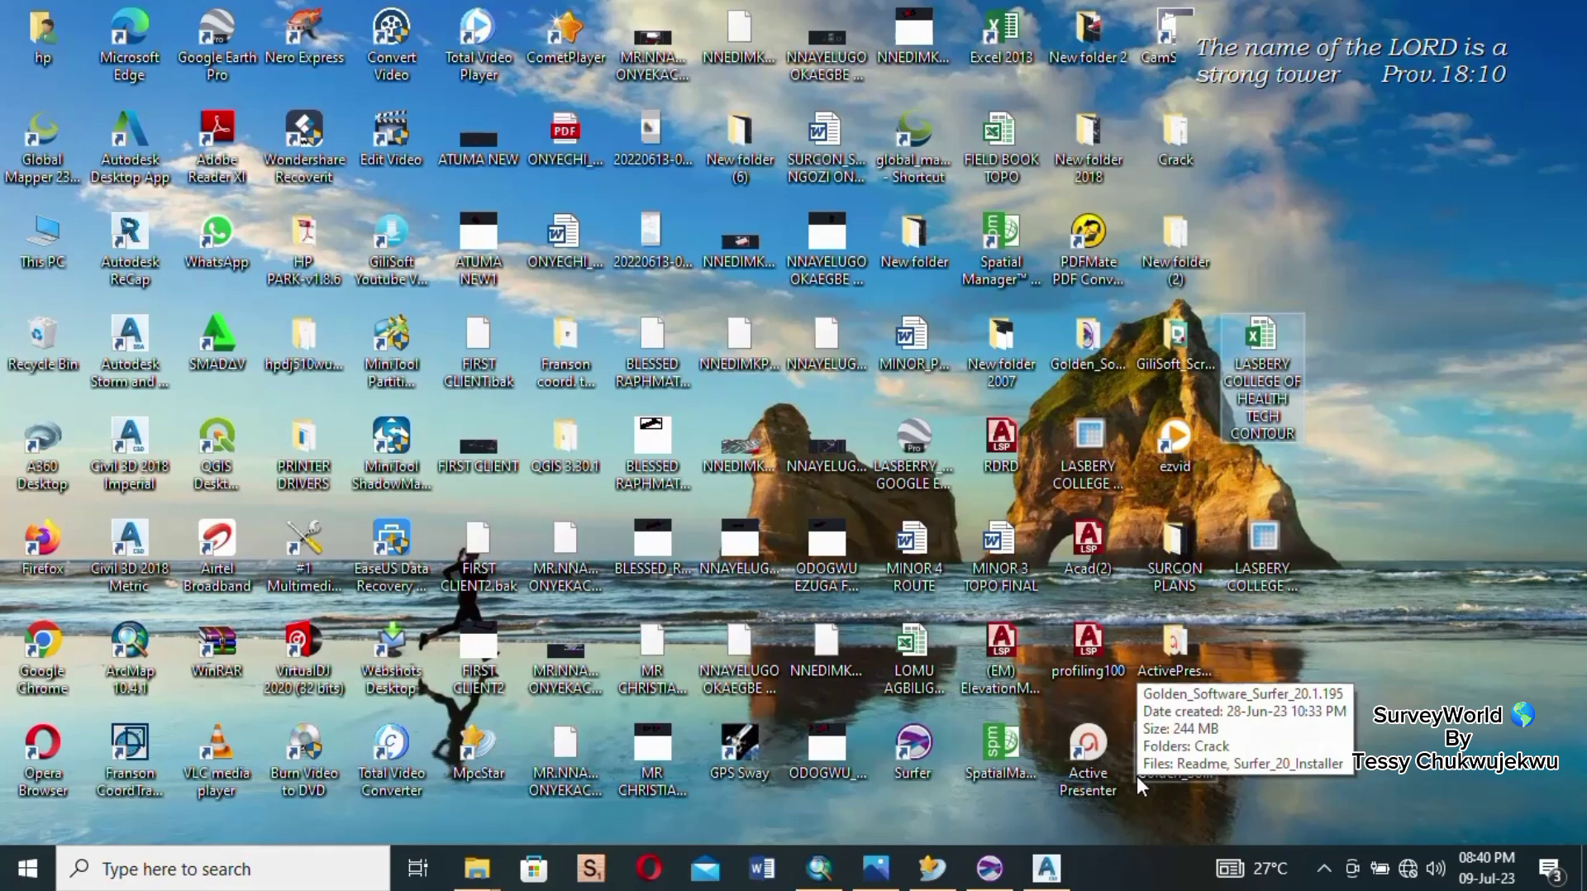
pyautogui.click(988, 869)
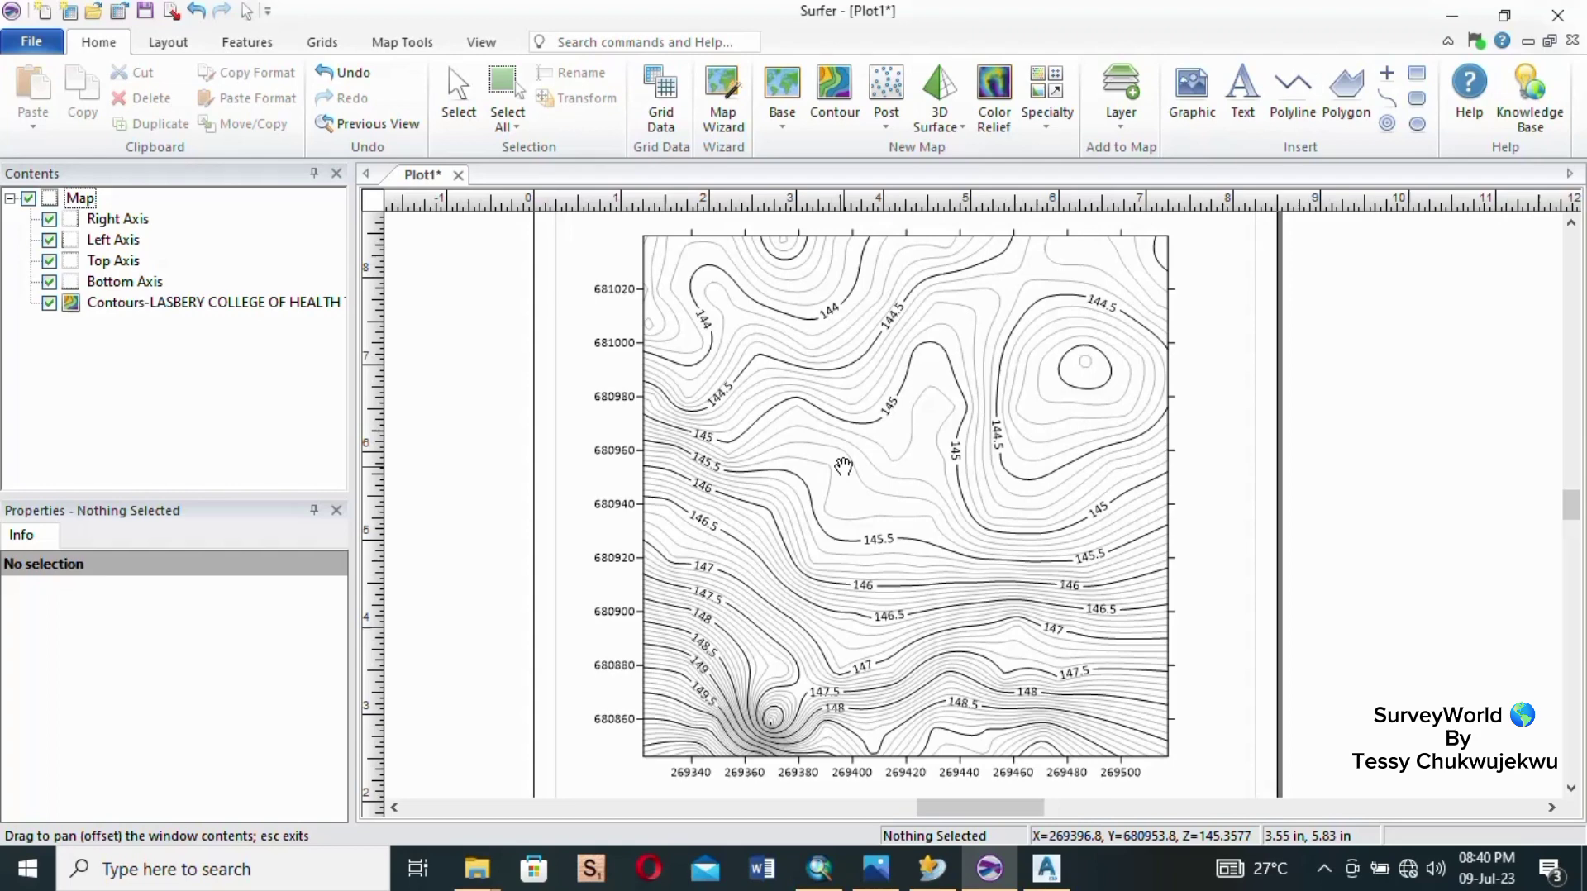
pyautogui.click(1452, 15)
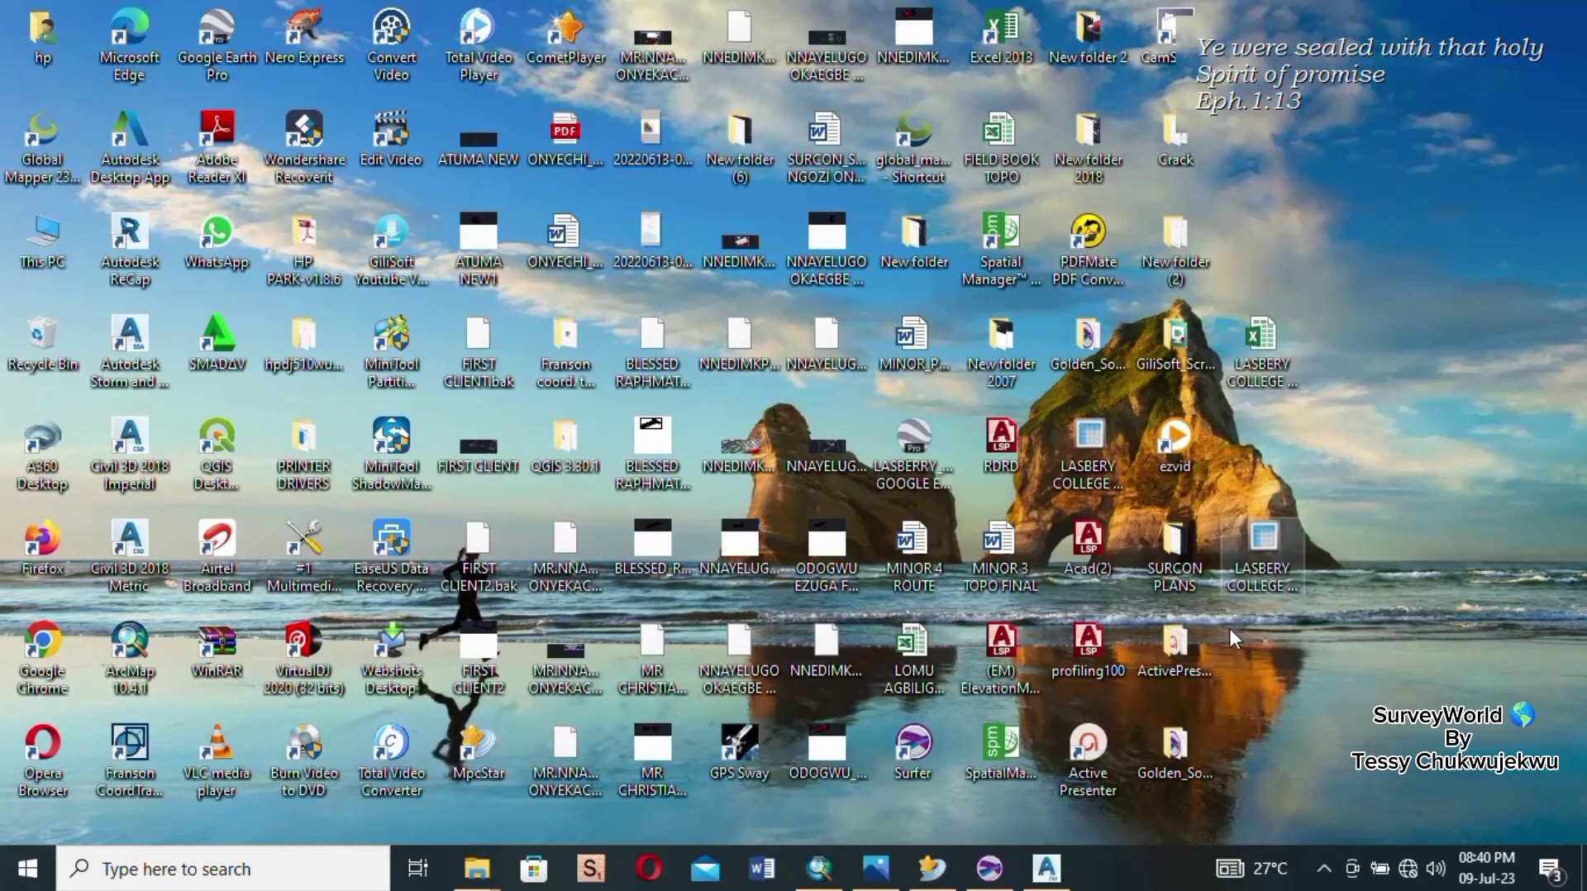
pyautogui.moveTo(990, 868)
pyautogui.click(976, 817)
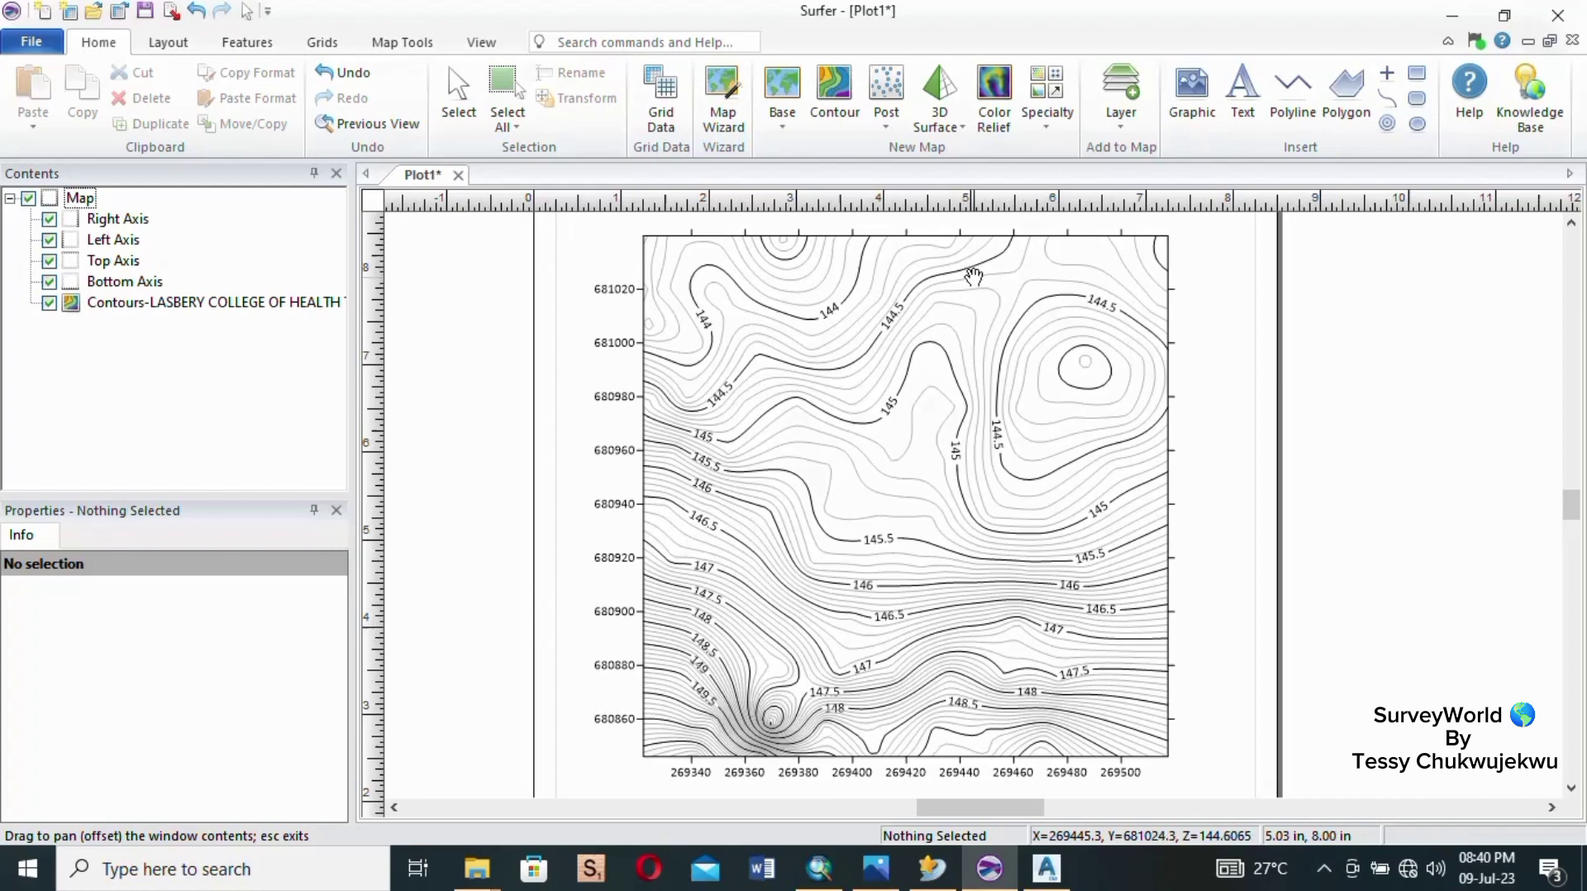
pyautogui.click(1053, 137)
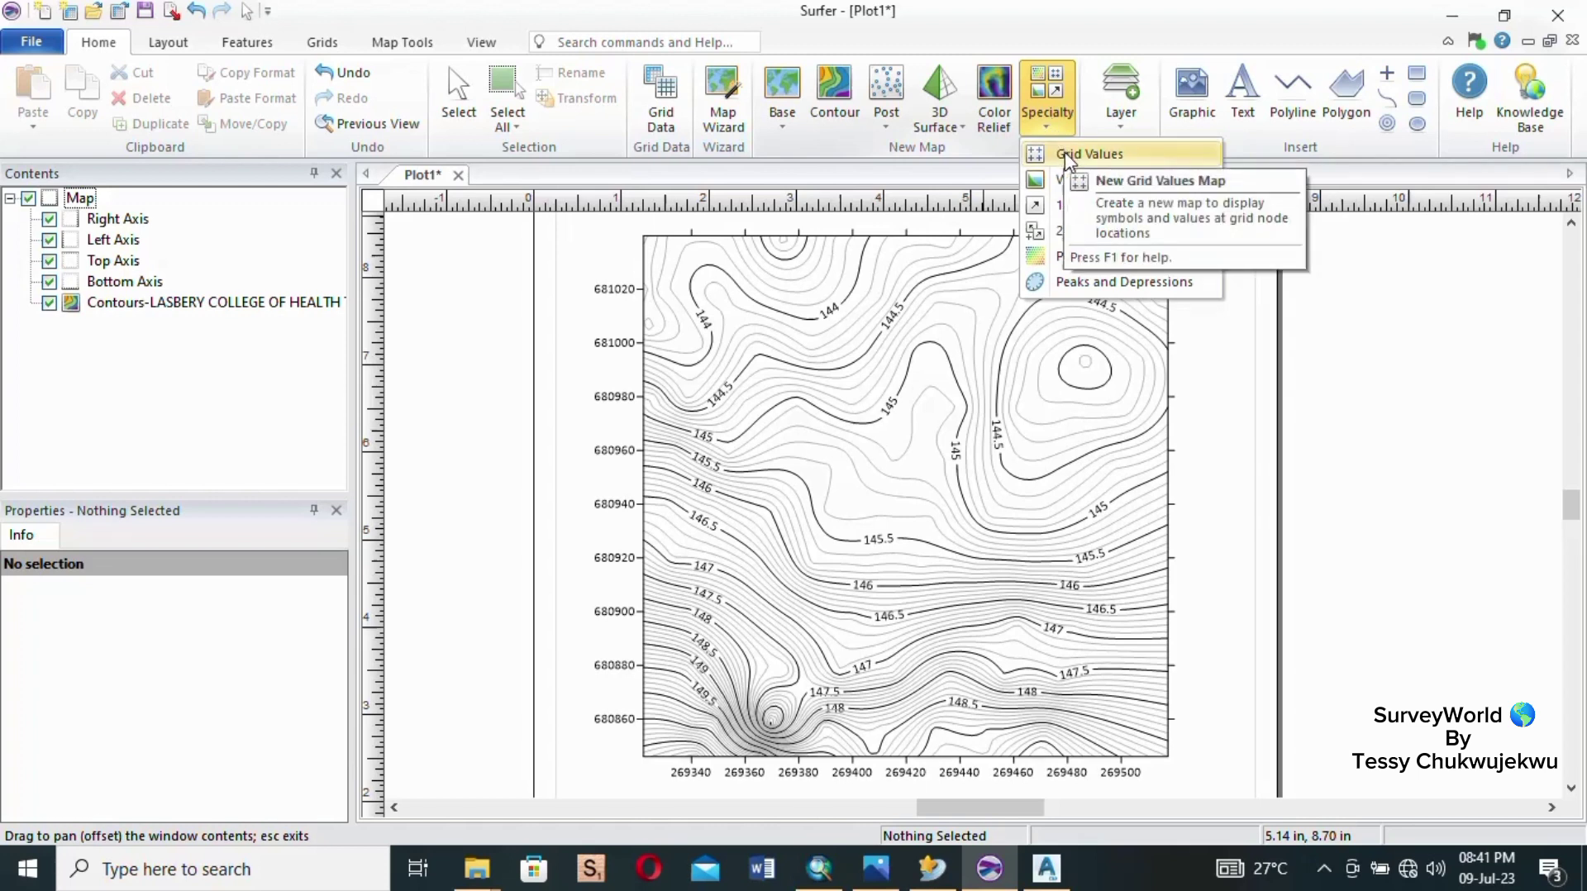
# Add a Grid Values map from the LASBERY COLLEGE OF HEALTH TECH CONTOUR12 grid.
pyautogui.click(1067, 156)
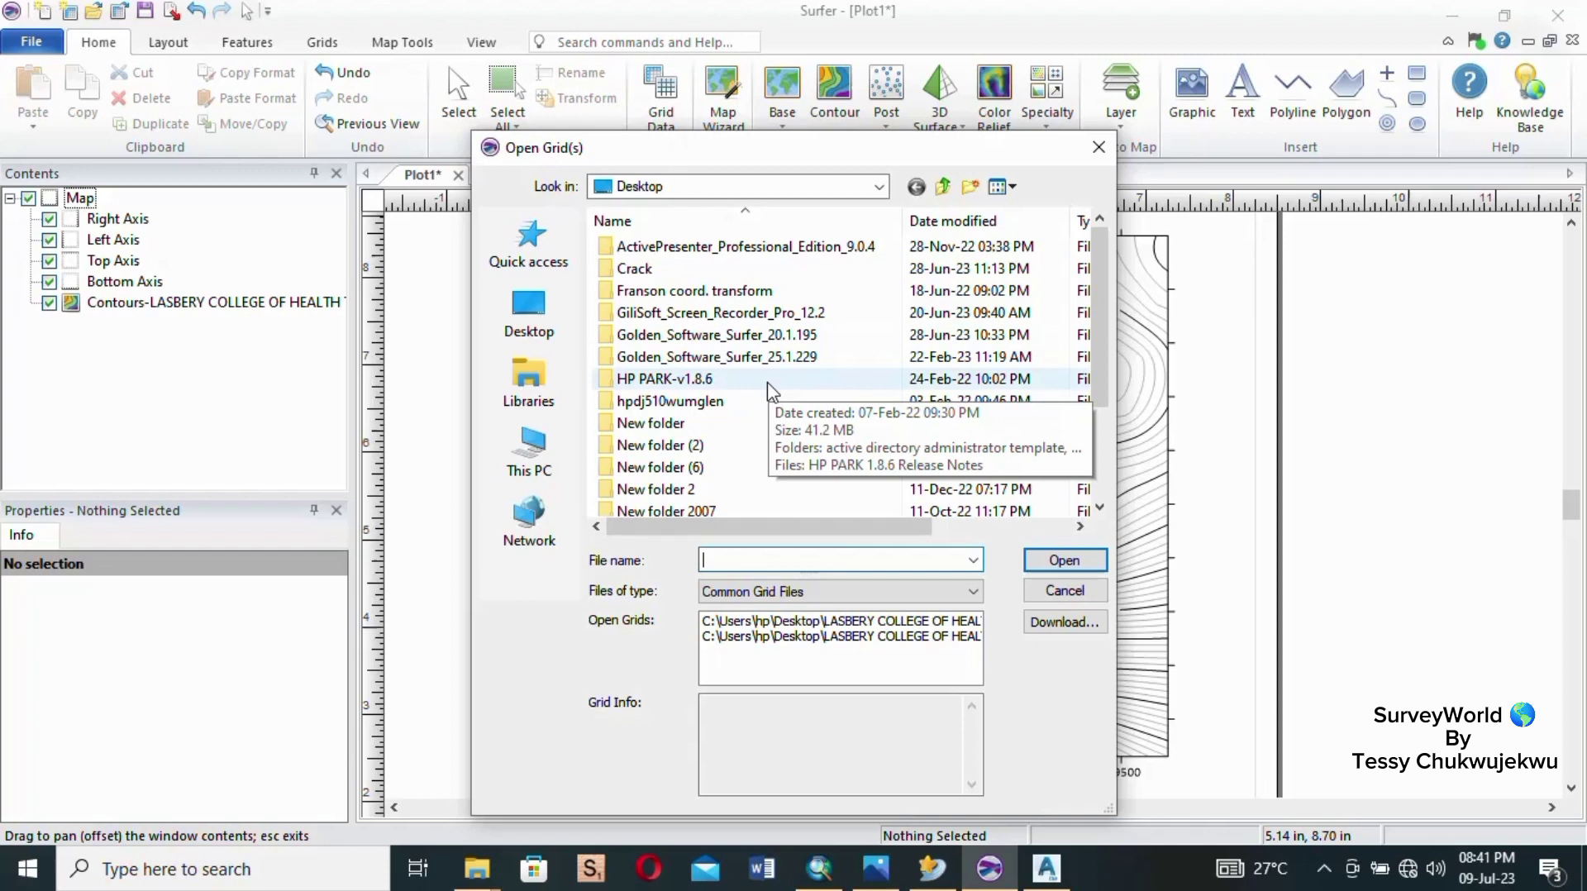
pyautogui.scroll(-2, 771, 388)
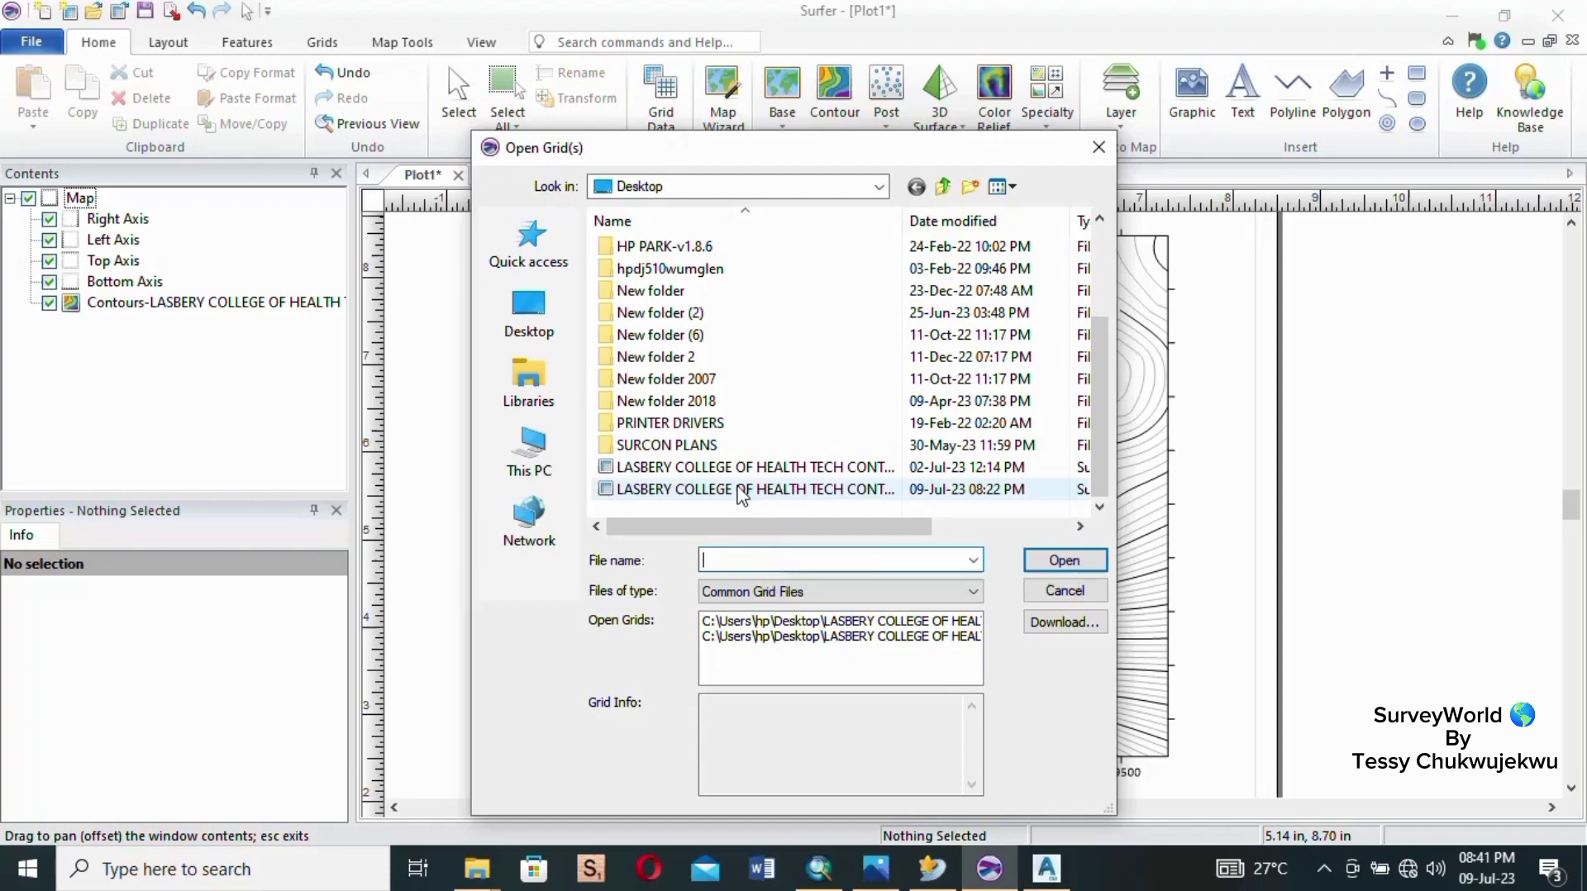
pyautogui.click(659, 489)
pyautogui.click(712, 489)
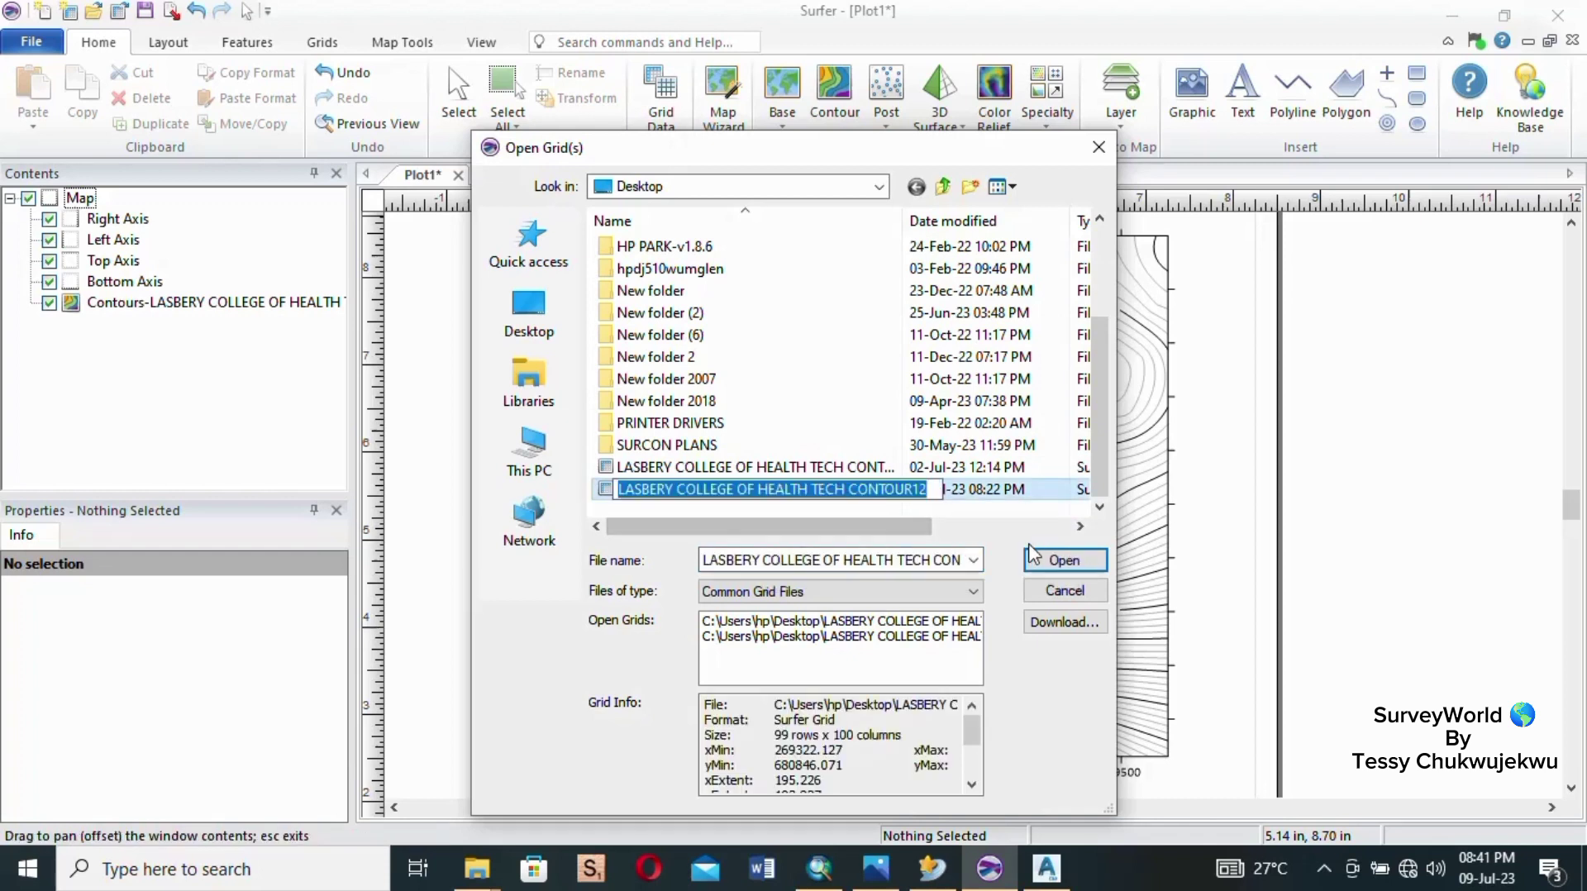
pyautogui.click(1058, 562)
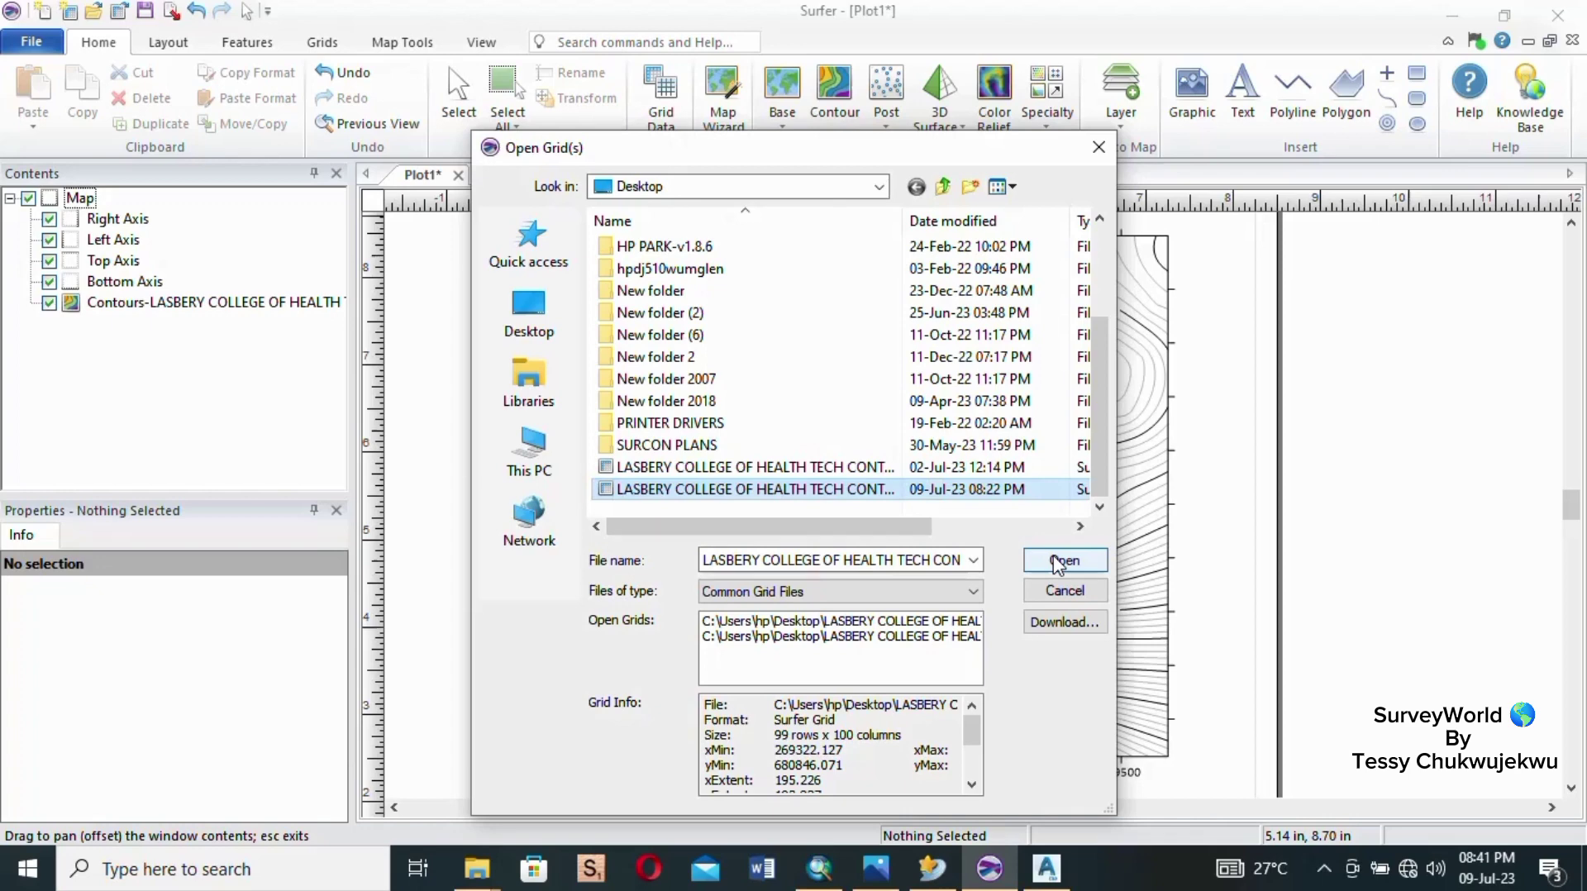
pyautogui.click(1058, 562)
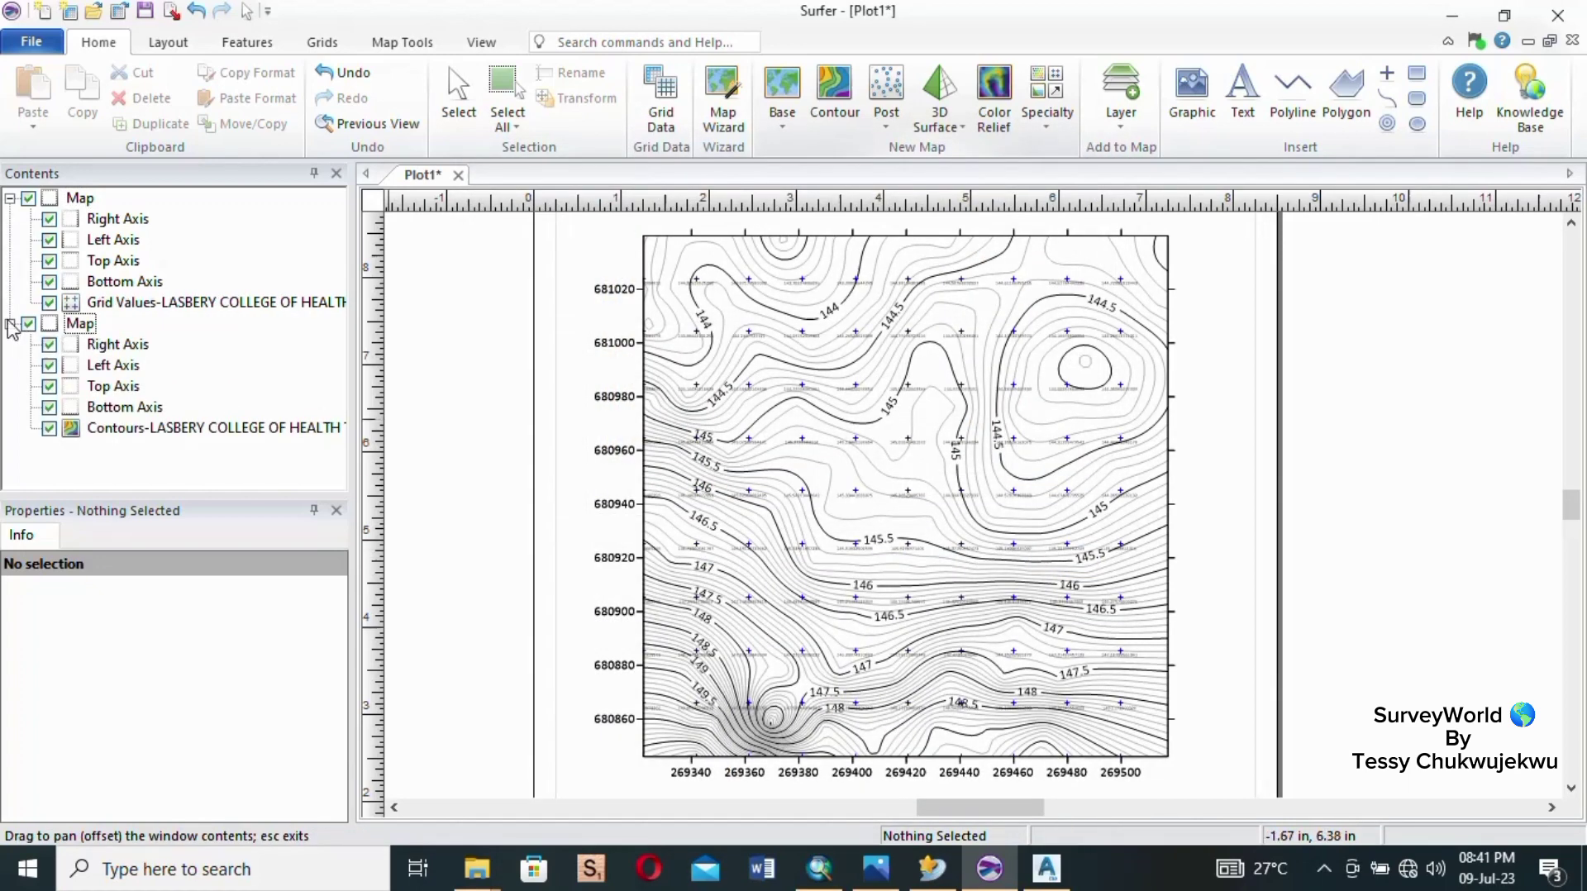
# Hide the contour map so only the Grid Values map remains visible.
pyautogui.click(29, 199)
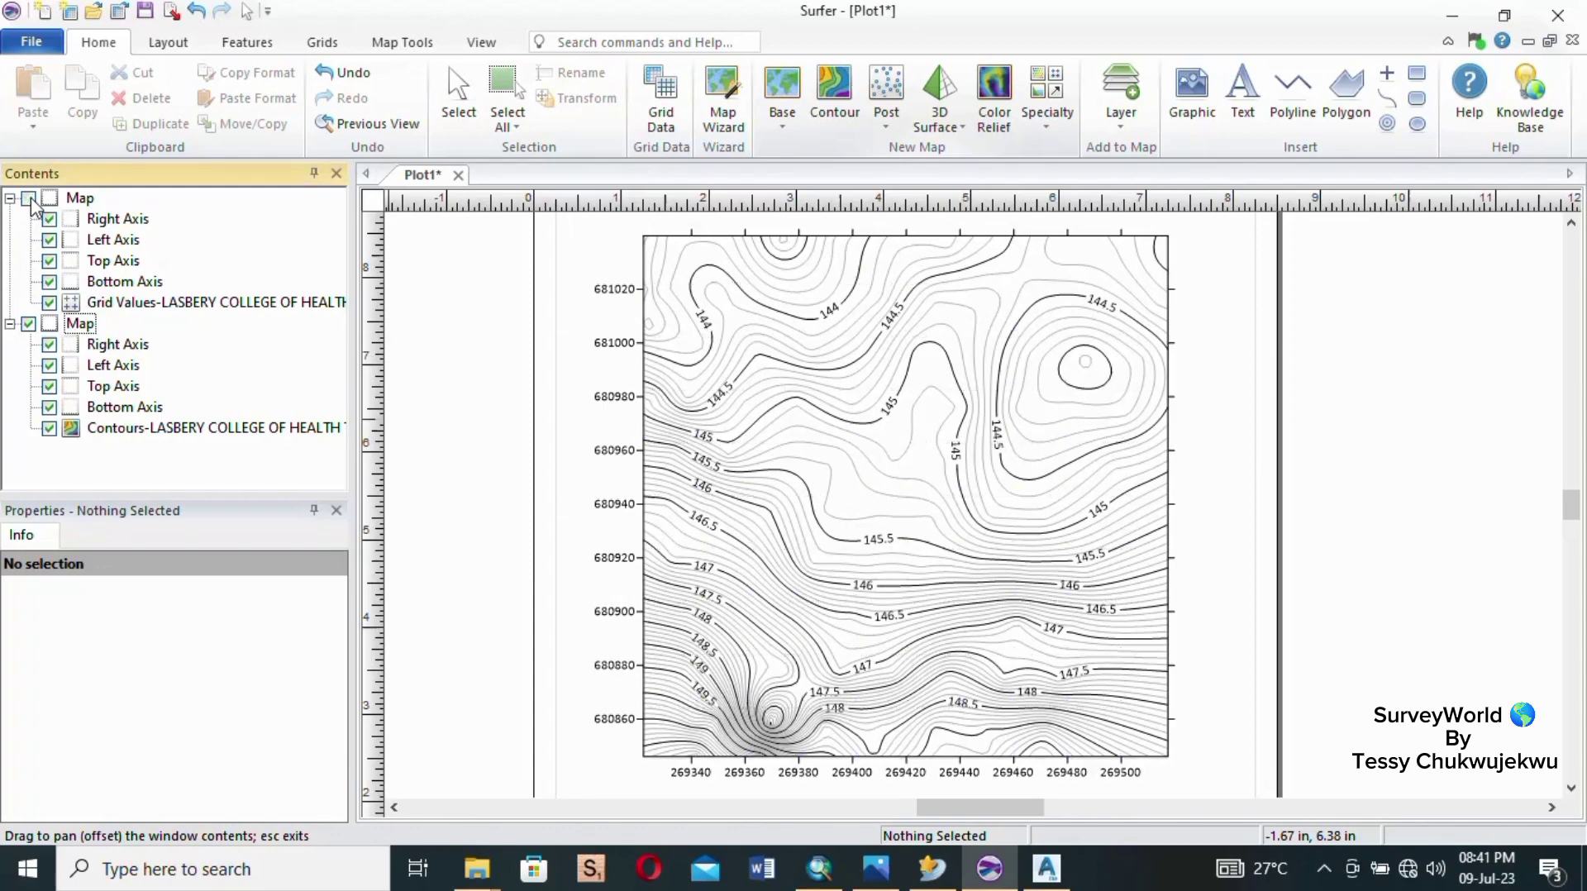
pyautogui.click(29, 199)
pyautogui.click(29, 325)
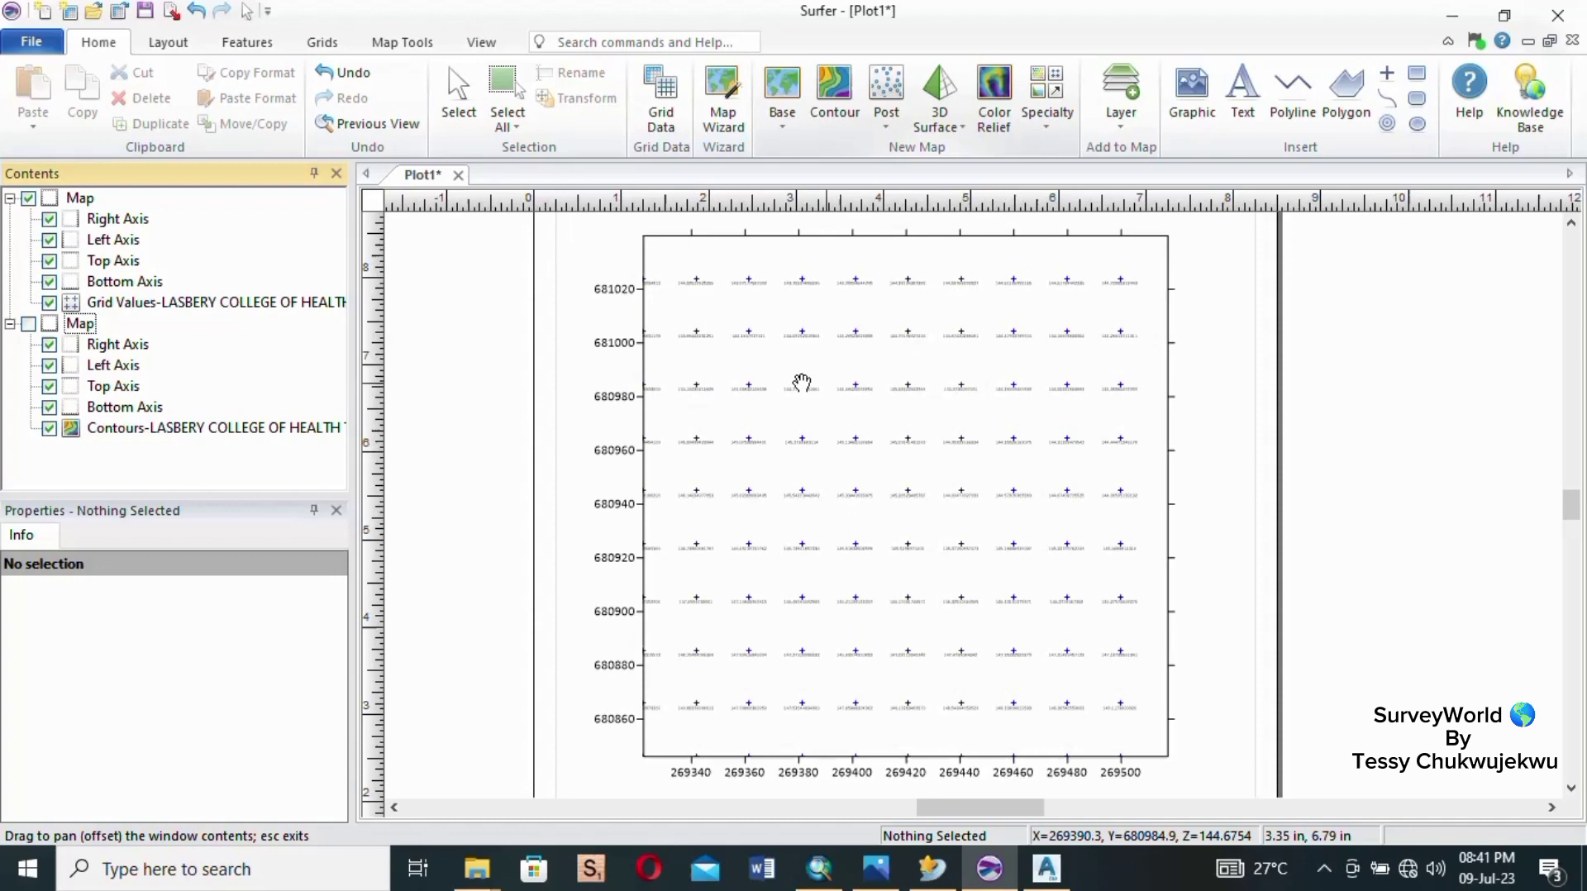
pyautogui.scroll(-2, 709, 308)
pyautogui.scroll(3, 713, 318)
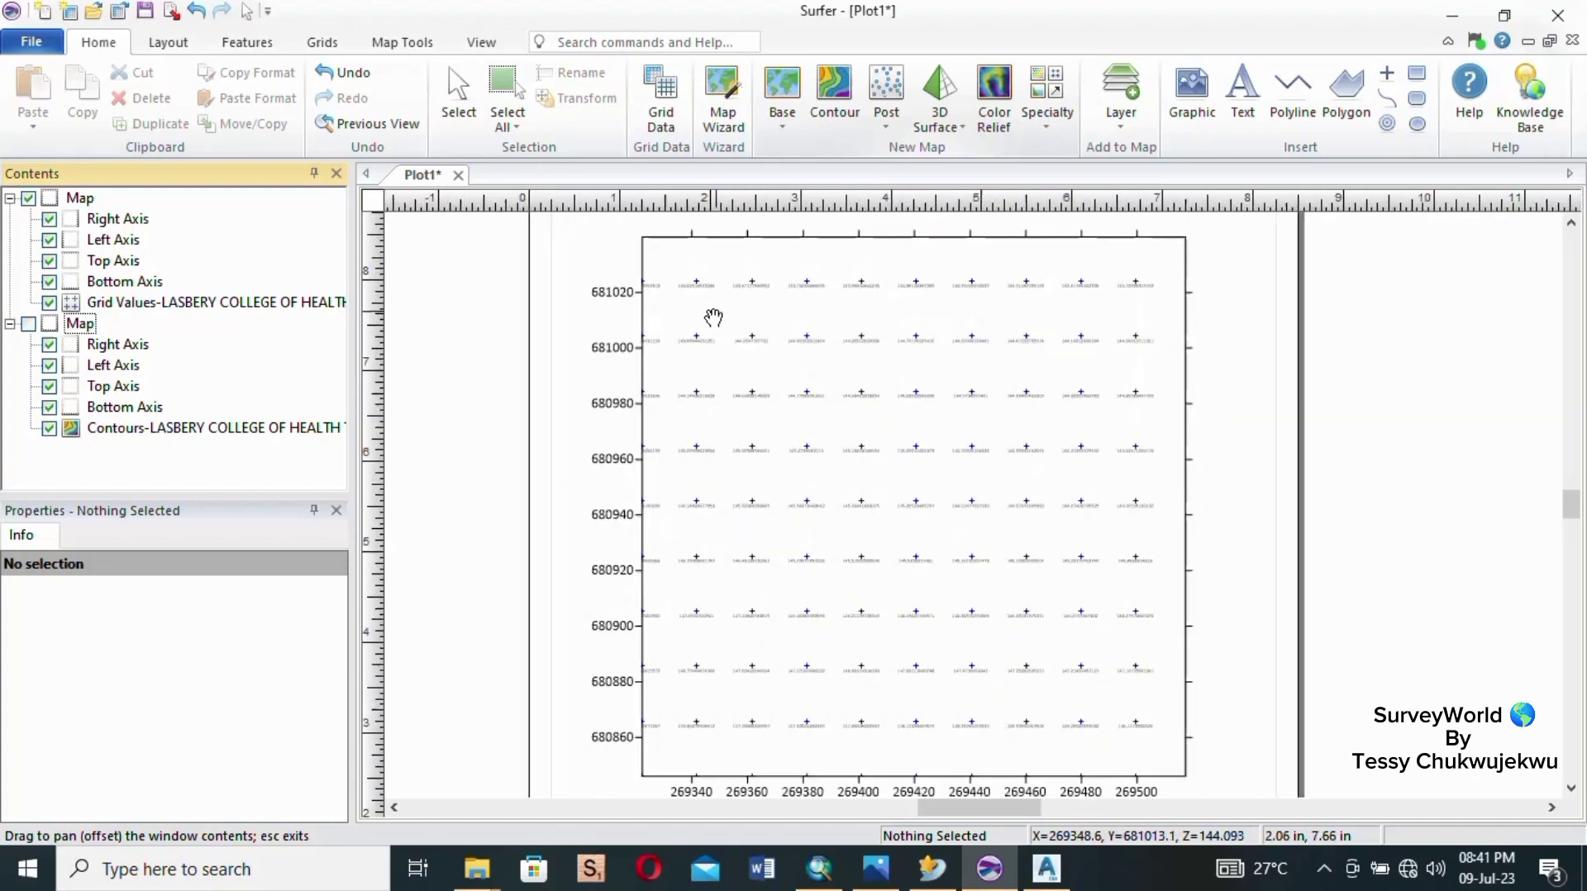
pyautogui.scroll(5, 714, 317)
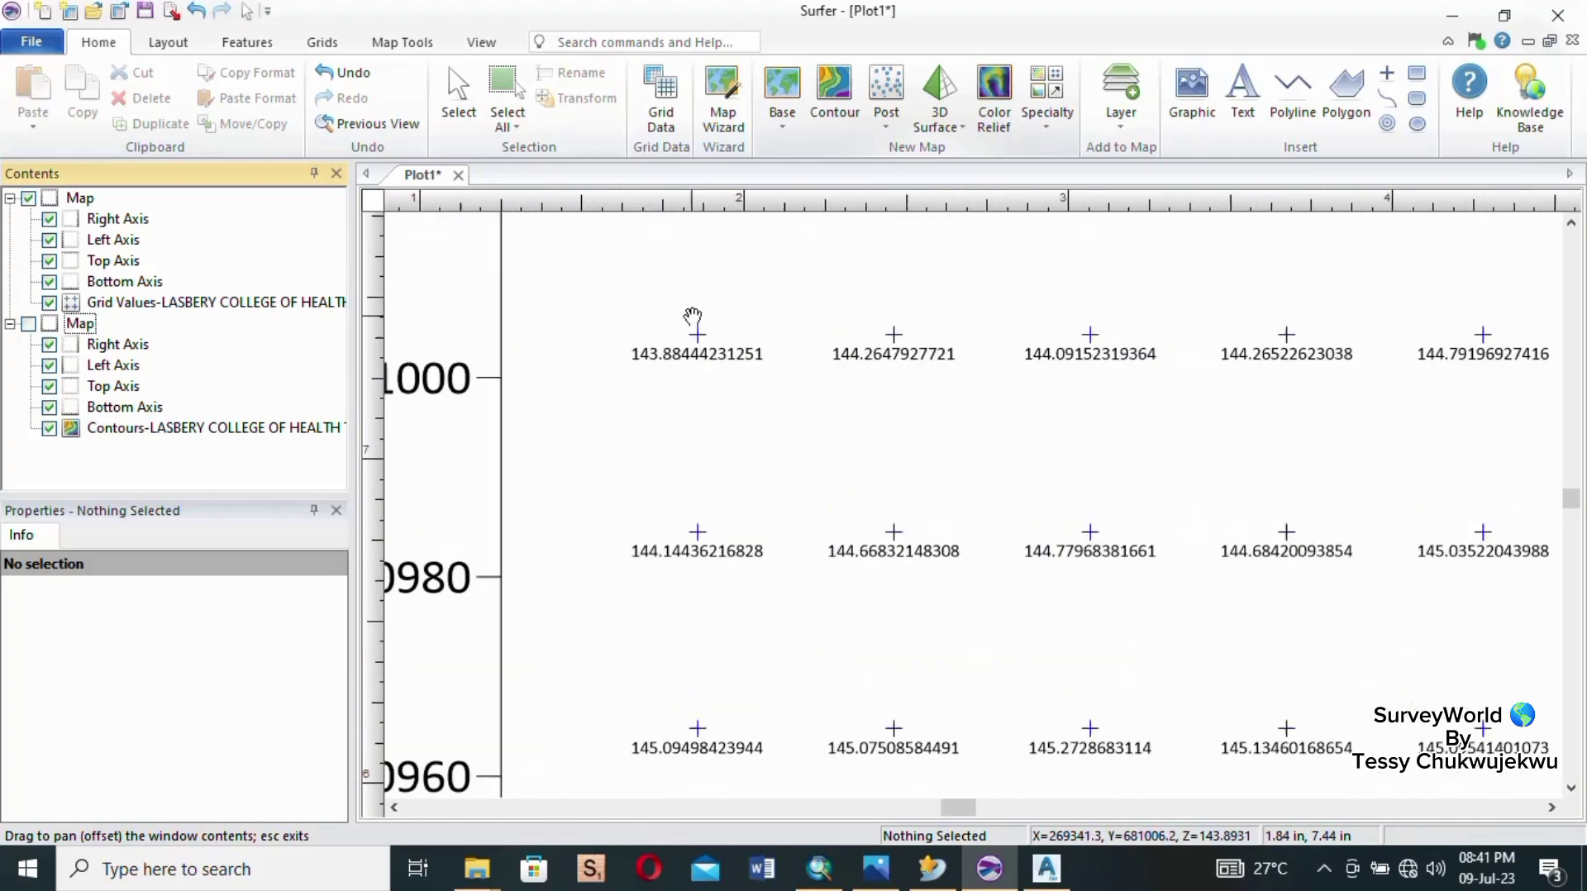
pyautogui.scroll(3, 697, 317)
pyautogui.scroll(-2, 699, 326)
pyautogui.scroll(-1, 699, 337)
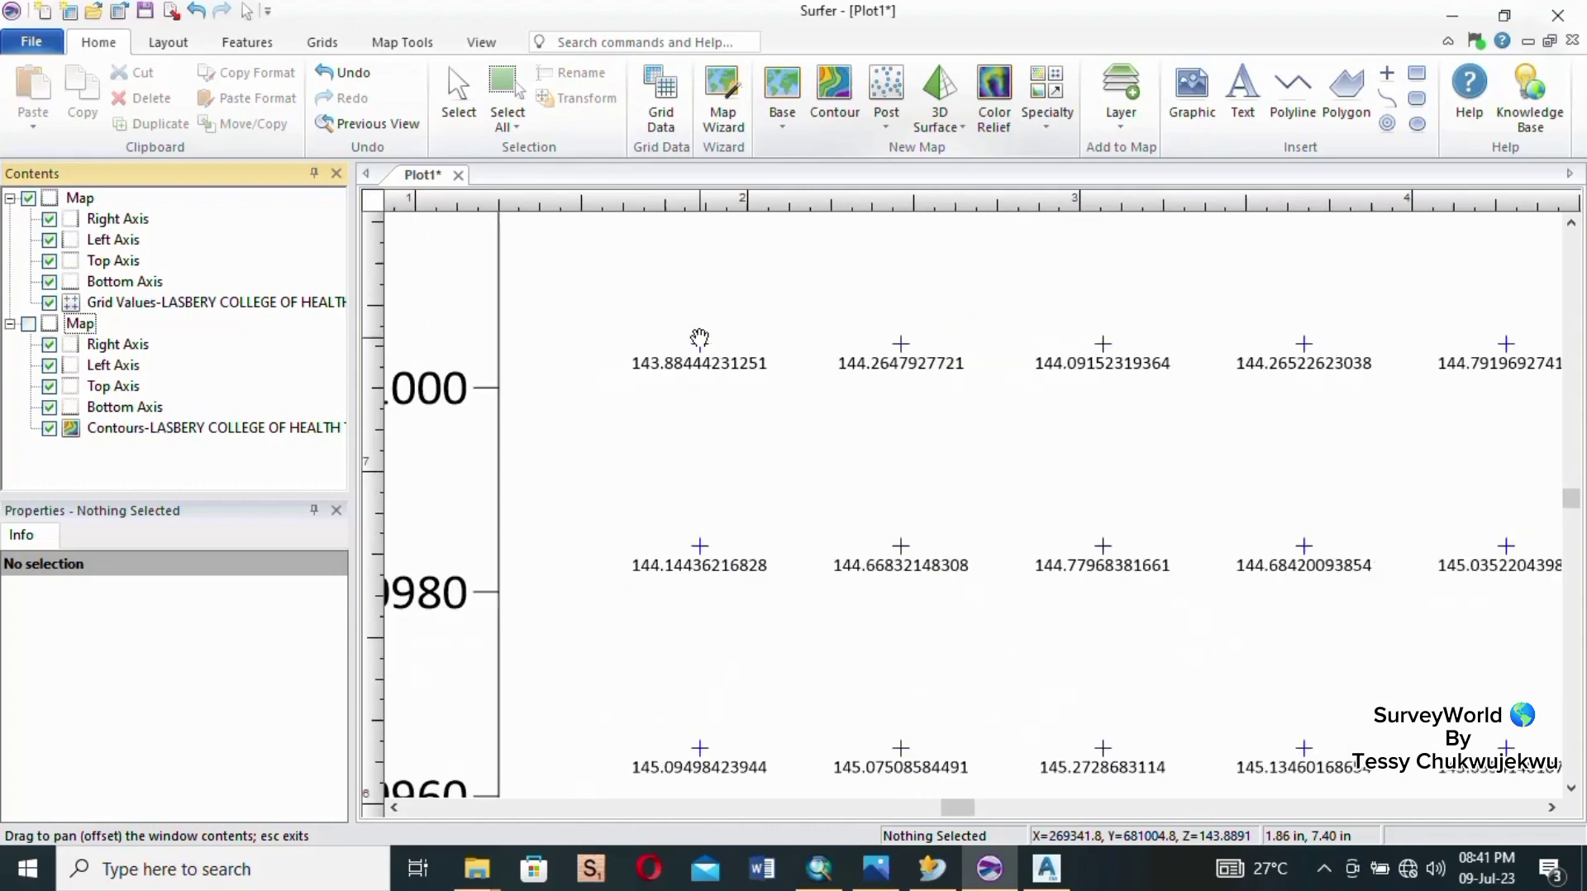
pyautogui.scroll(2, 1031, 364)
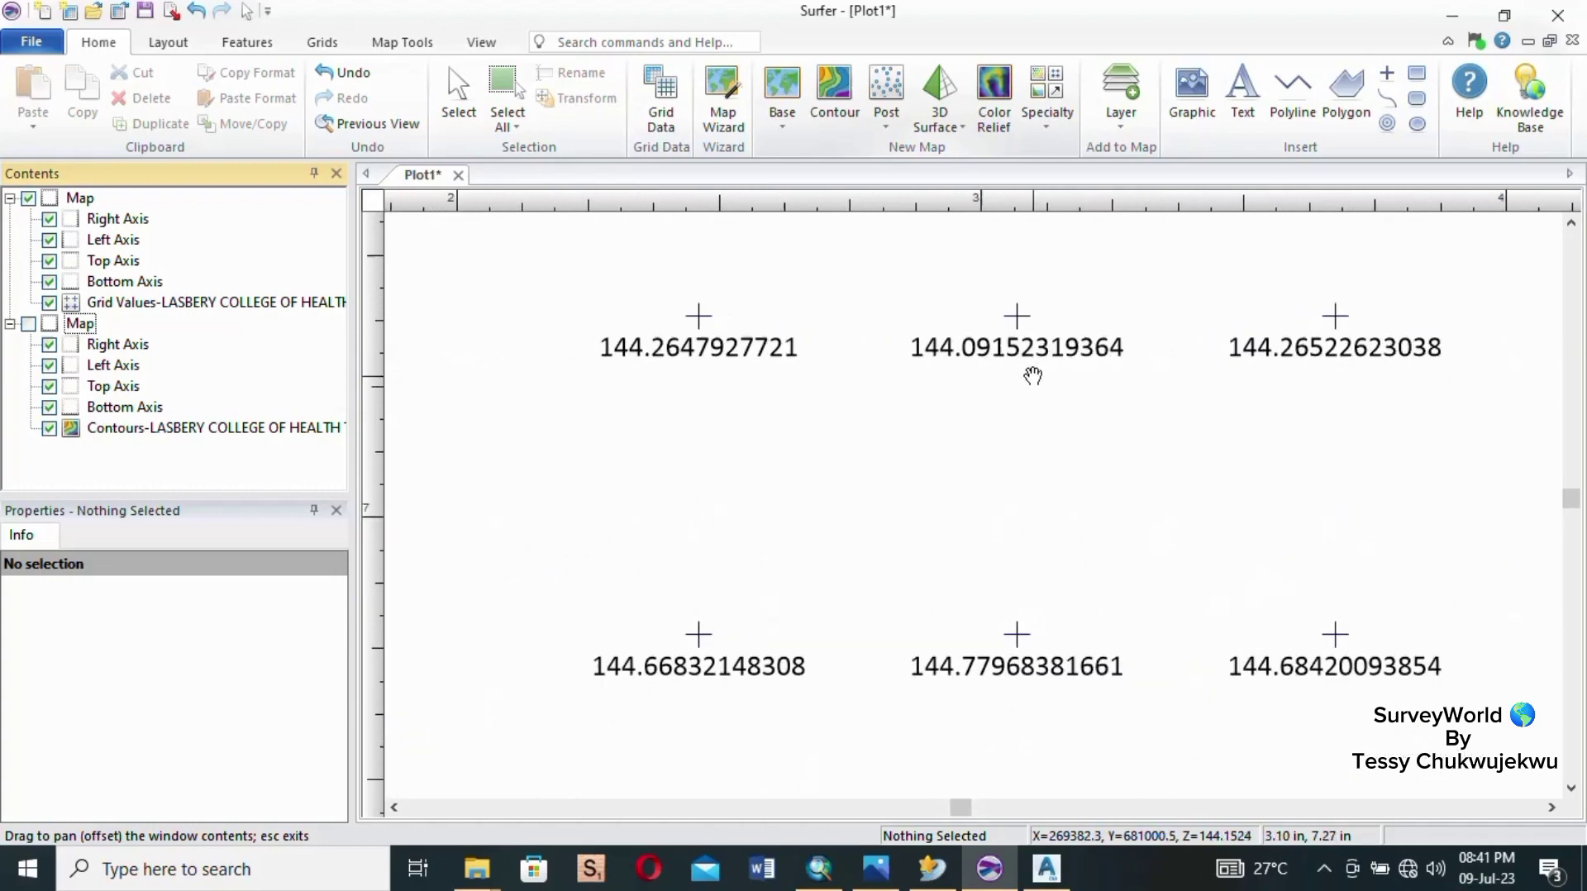
pyautogui.scroll(-4, 1033, 376)
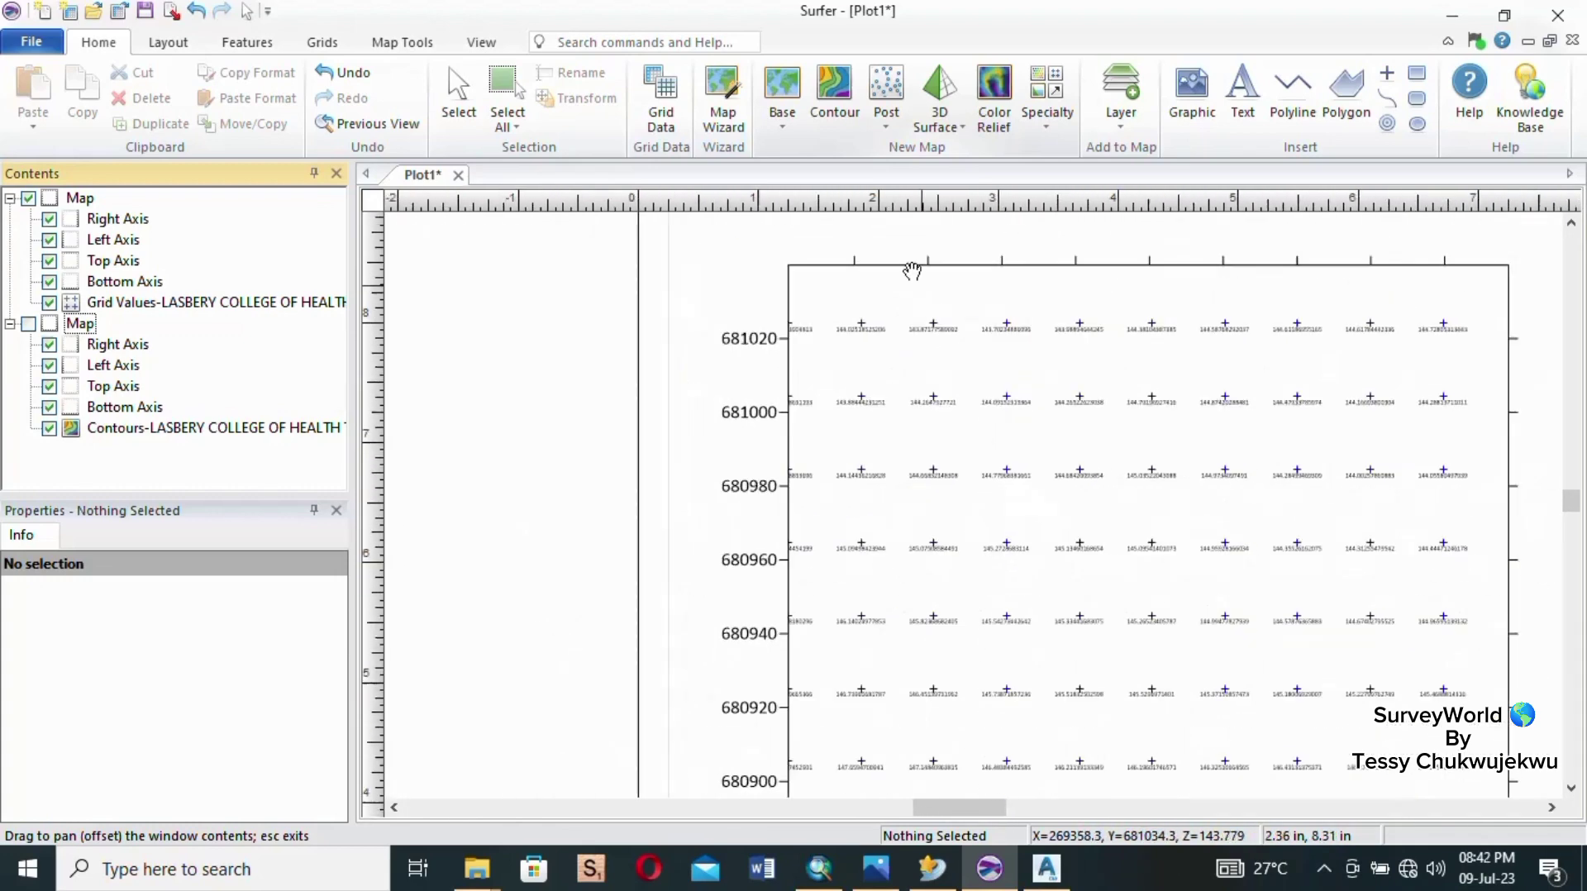
pyautogui.scroll(-2, 914, 281)
# Pan the page view to show the whole posted grid, then return to select mode.
pyautogui.moveTo(1058, 481); pyautogui.dragTo(866, 446)
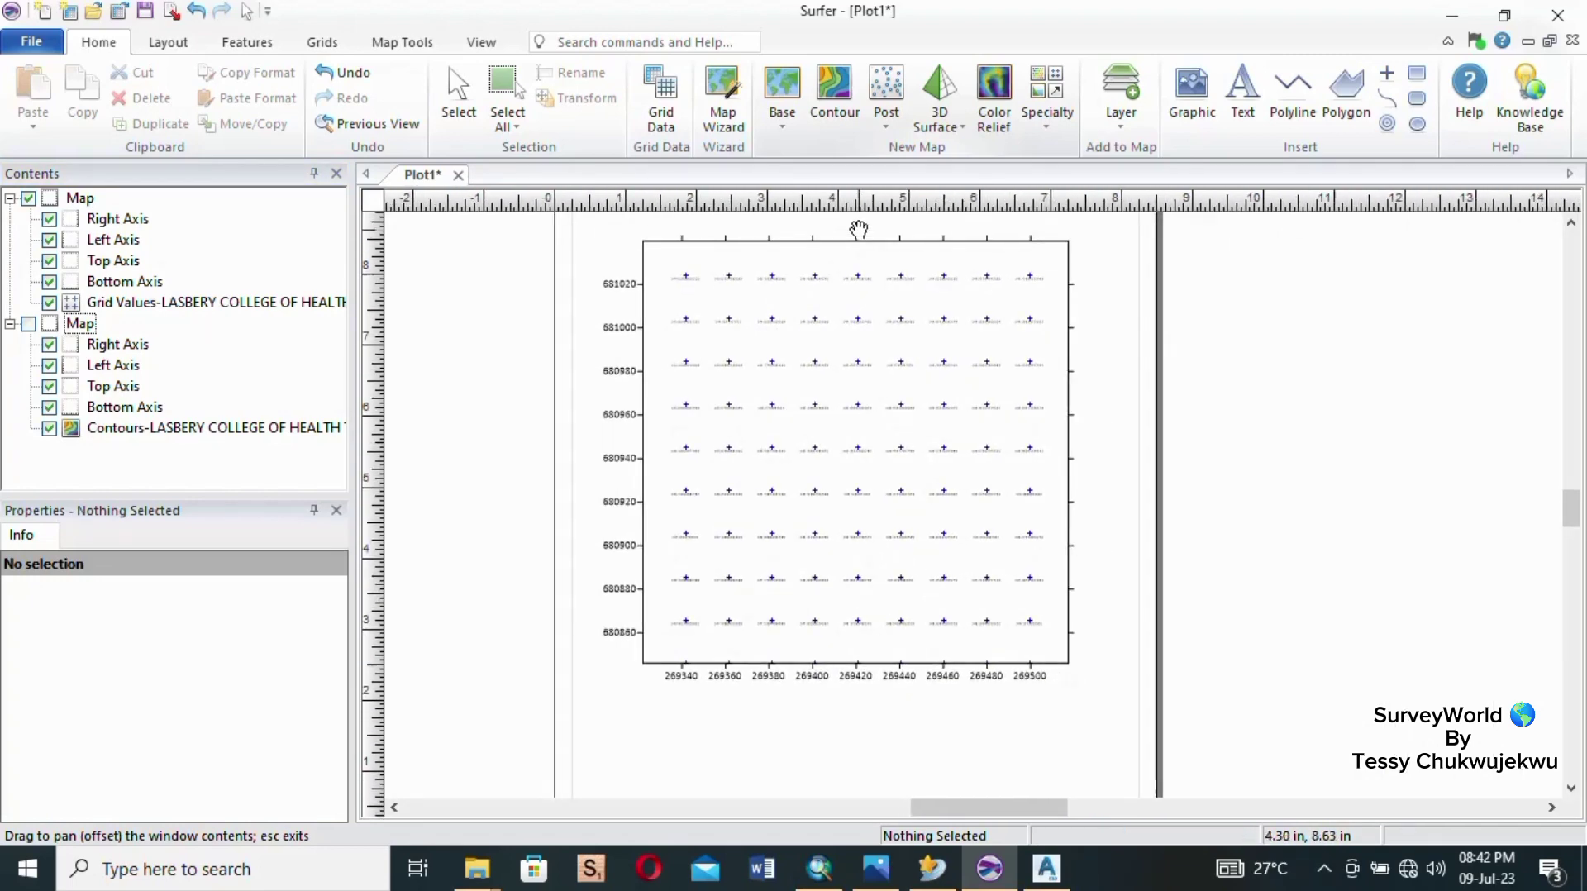
pyautogui.scroll(2, 839, 283)
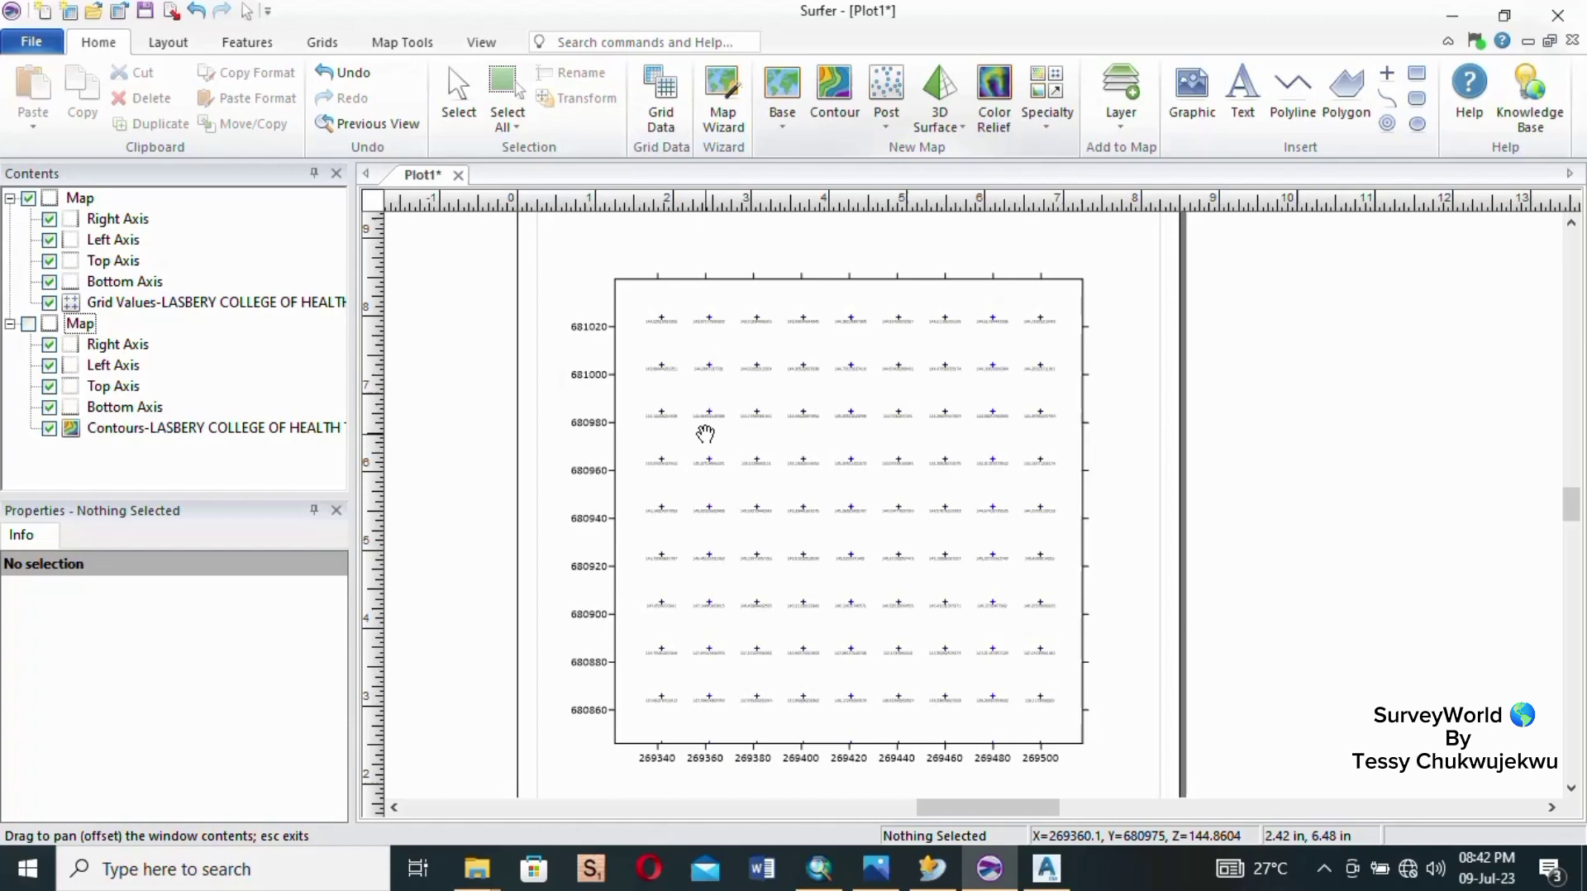
pyautogui.scroll(5, 705, 433)
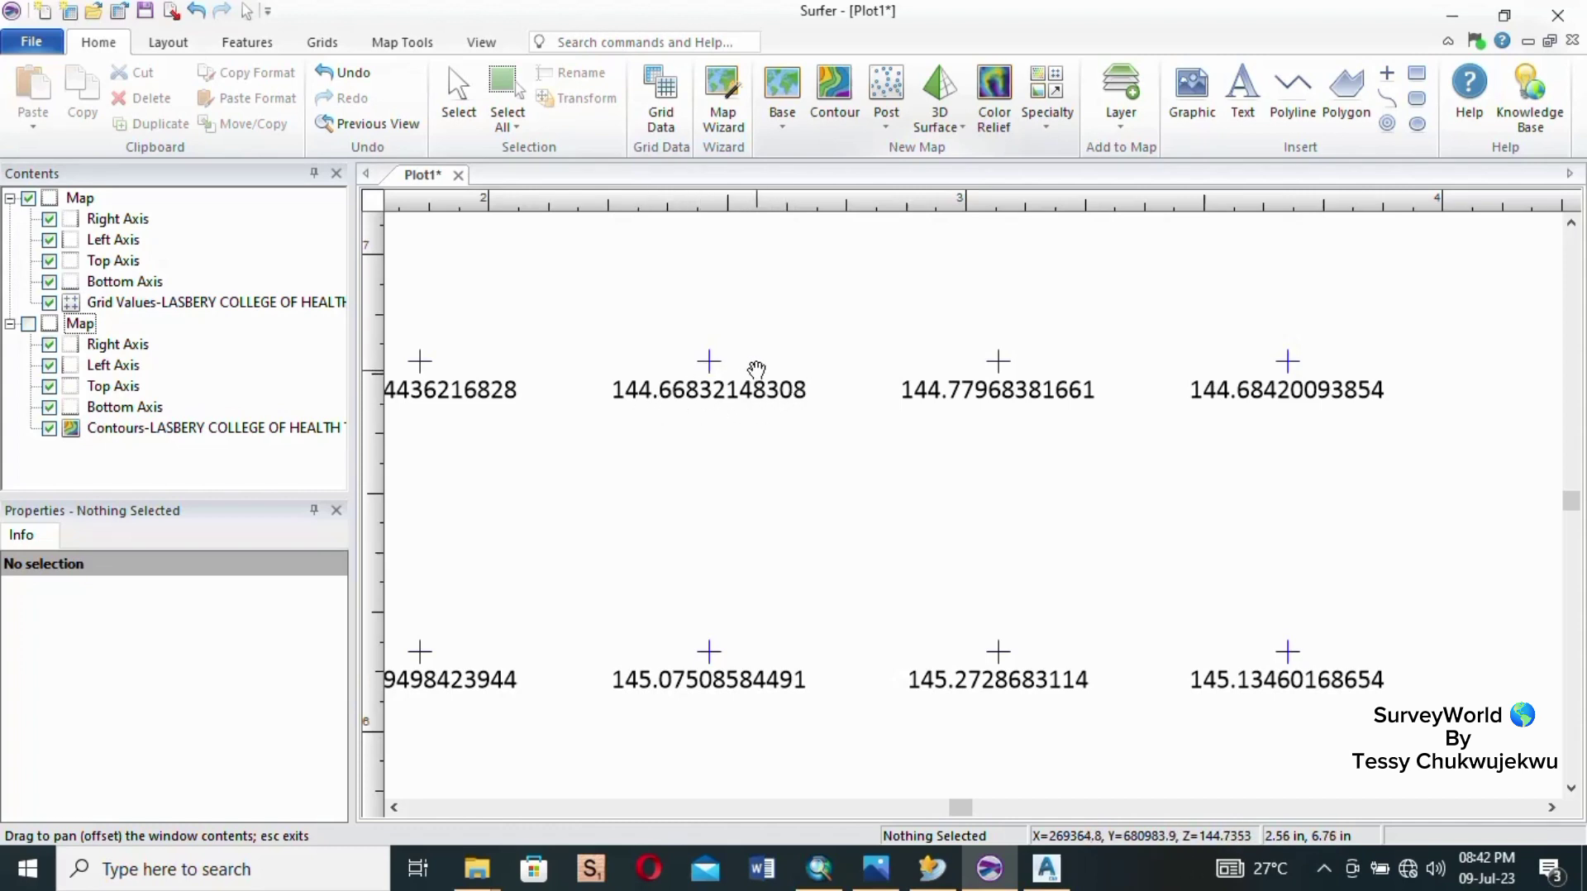
pyautogui.scroll(-3, 748, 368)
pyautogui.scroll(-2, 757, 376)
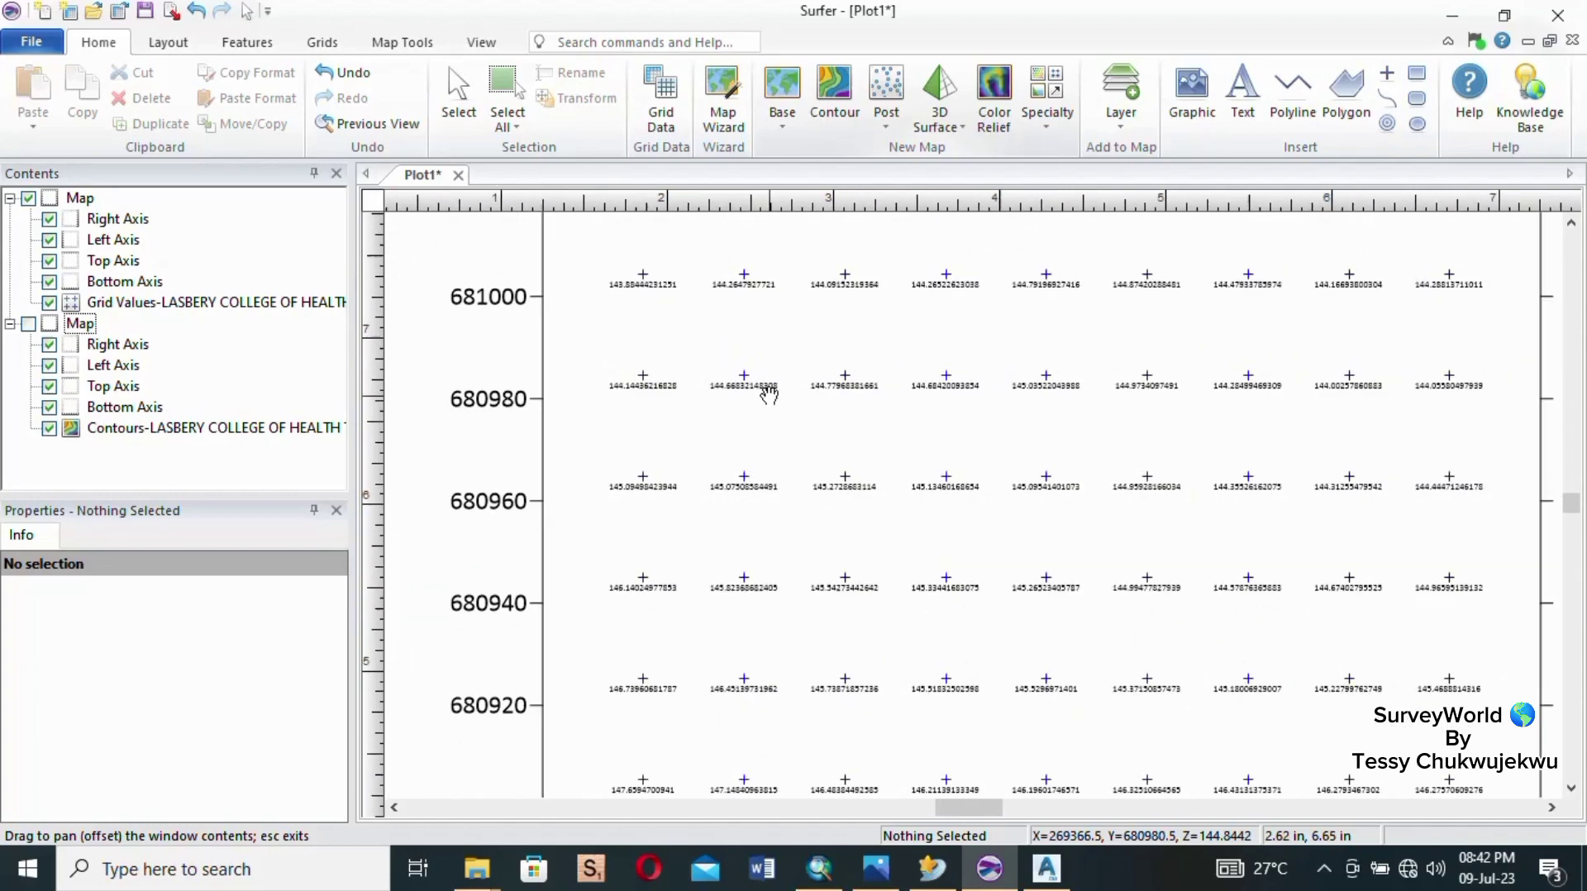
pyautogui.rightClick(788, 367)
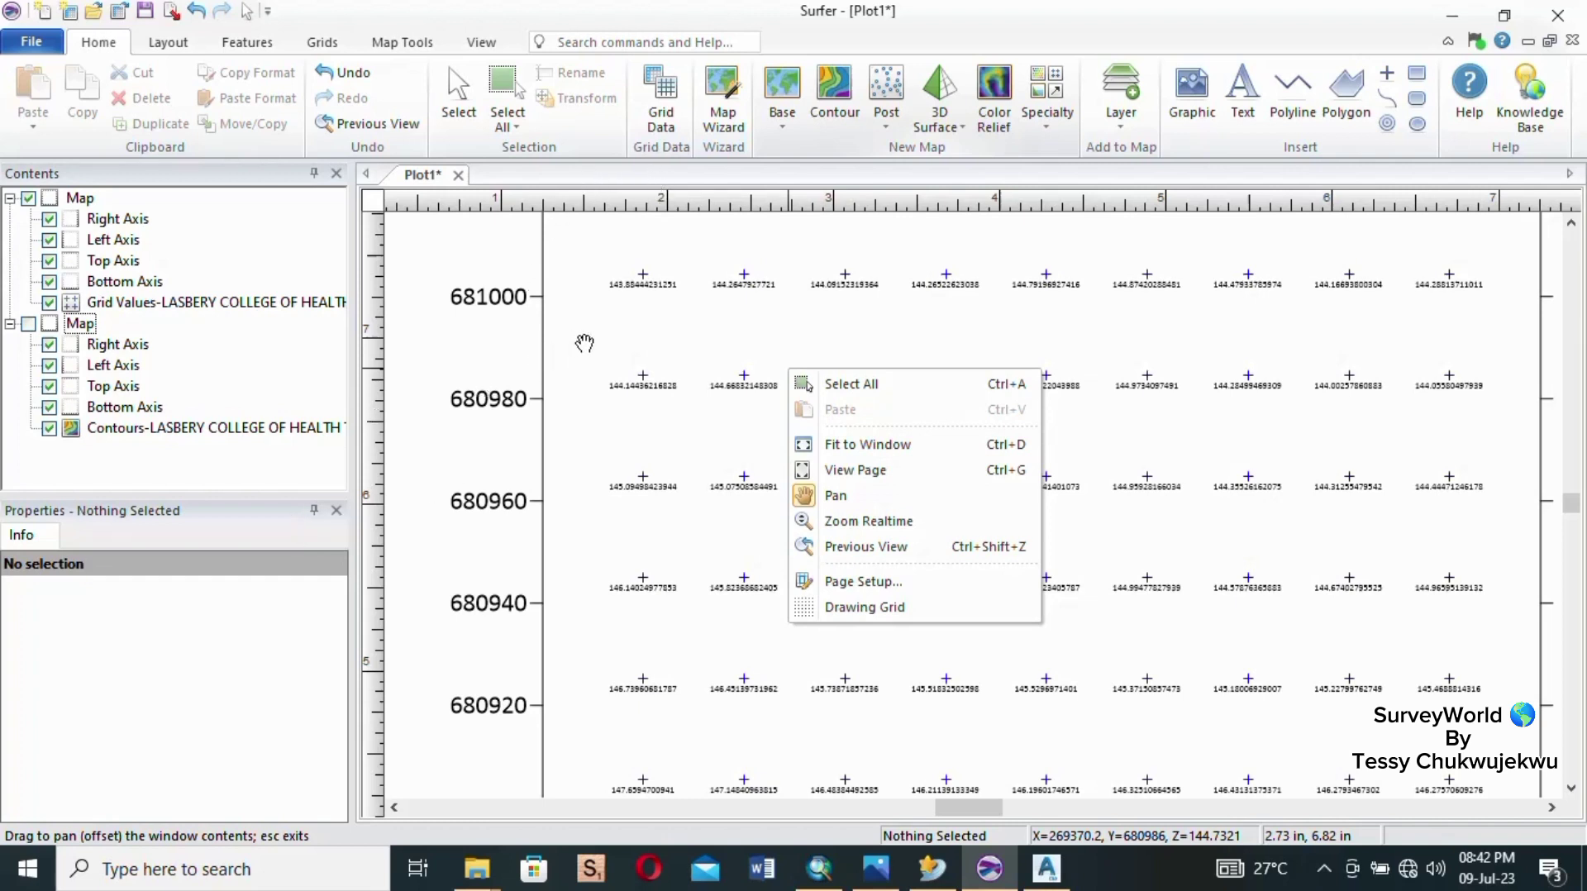
pyautogui.click(645, 379)
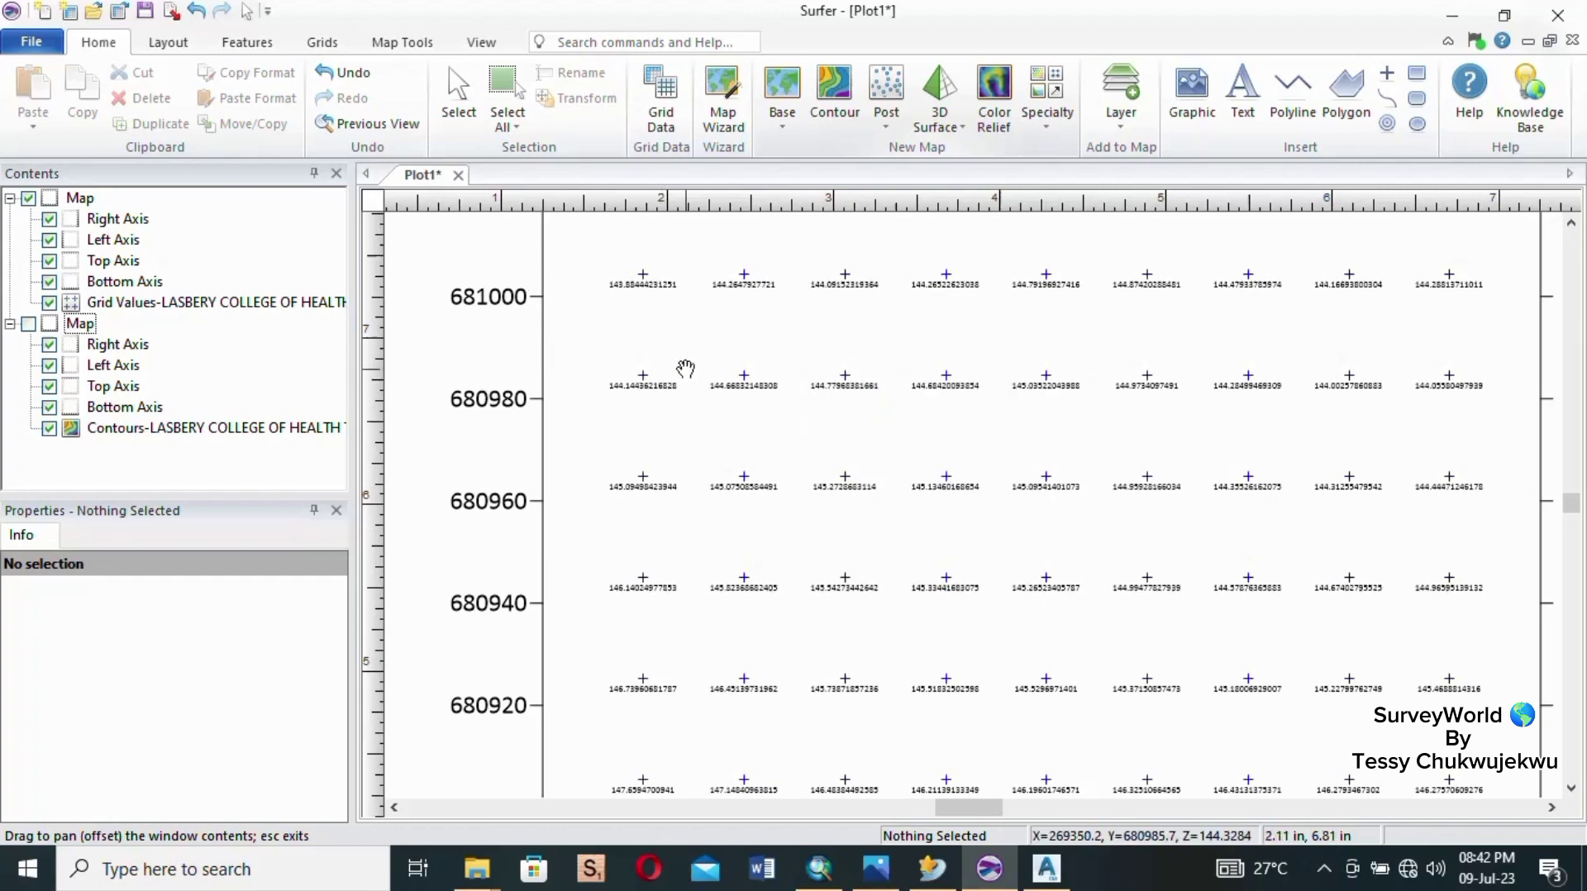
pyautogui.rightClick(684, 369)
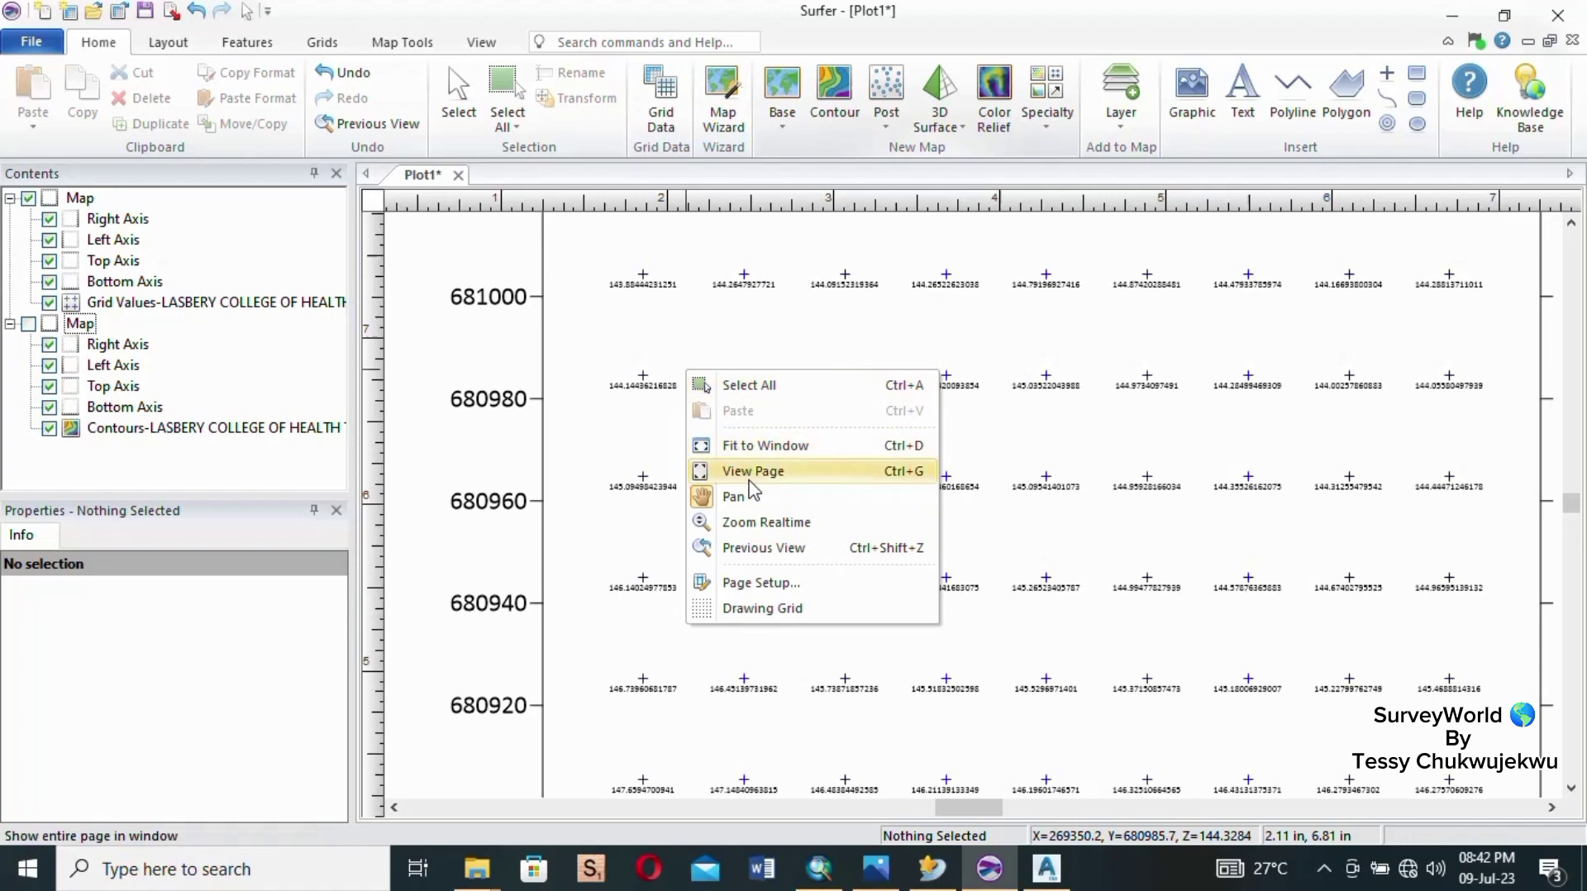
pyautogui.click(723, 496)
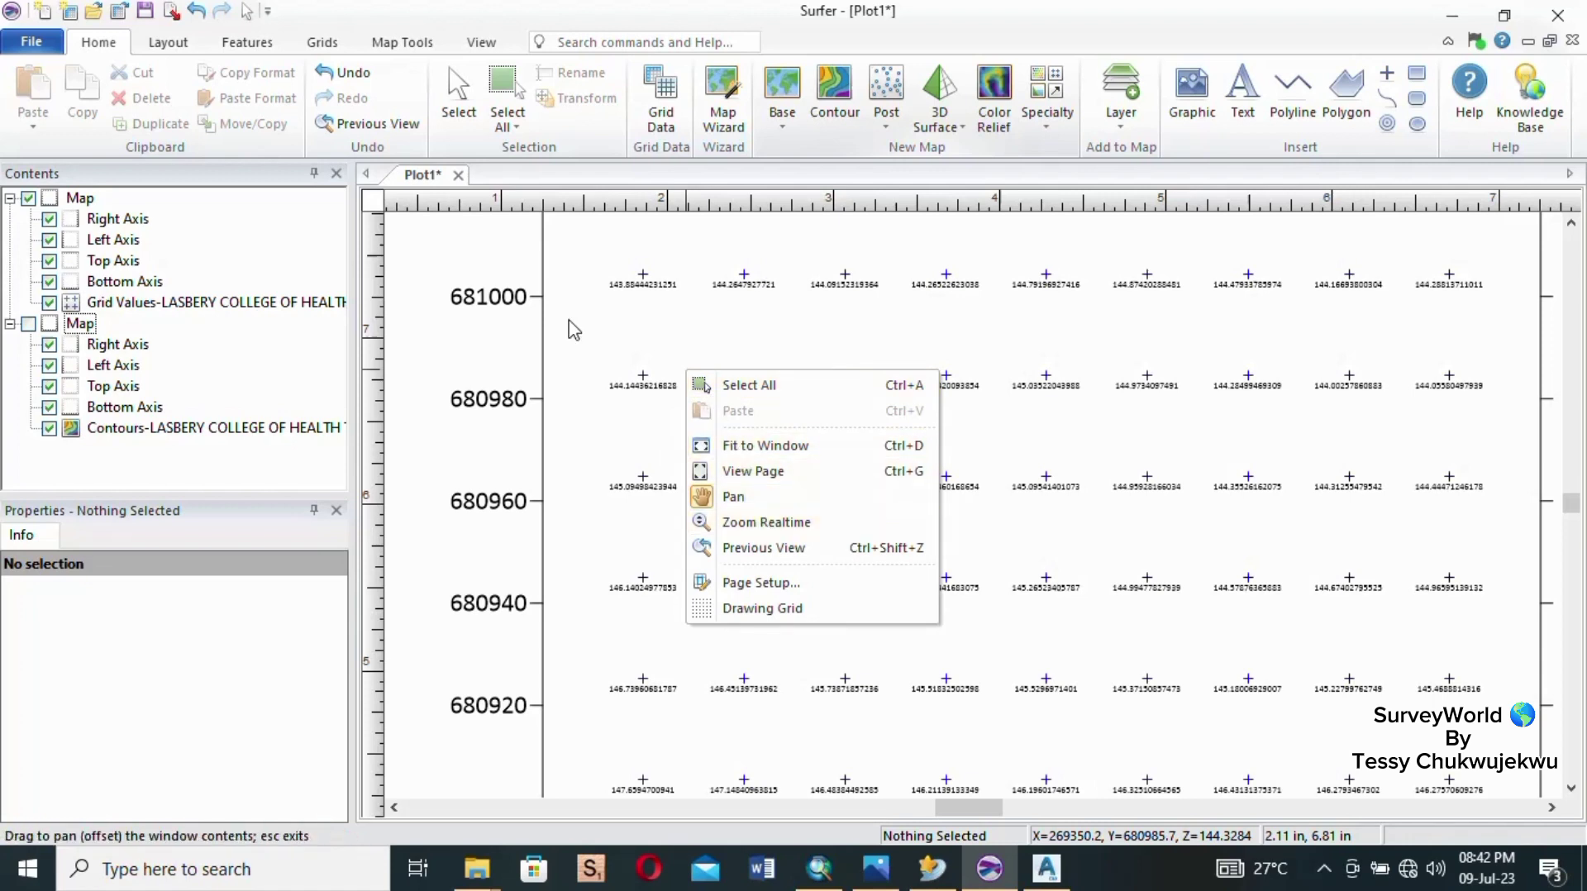
pyautogui.press('Escape')
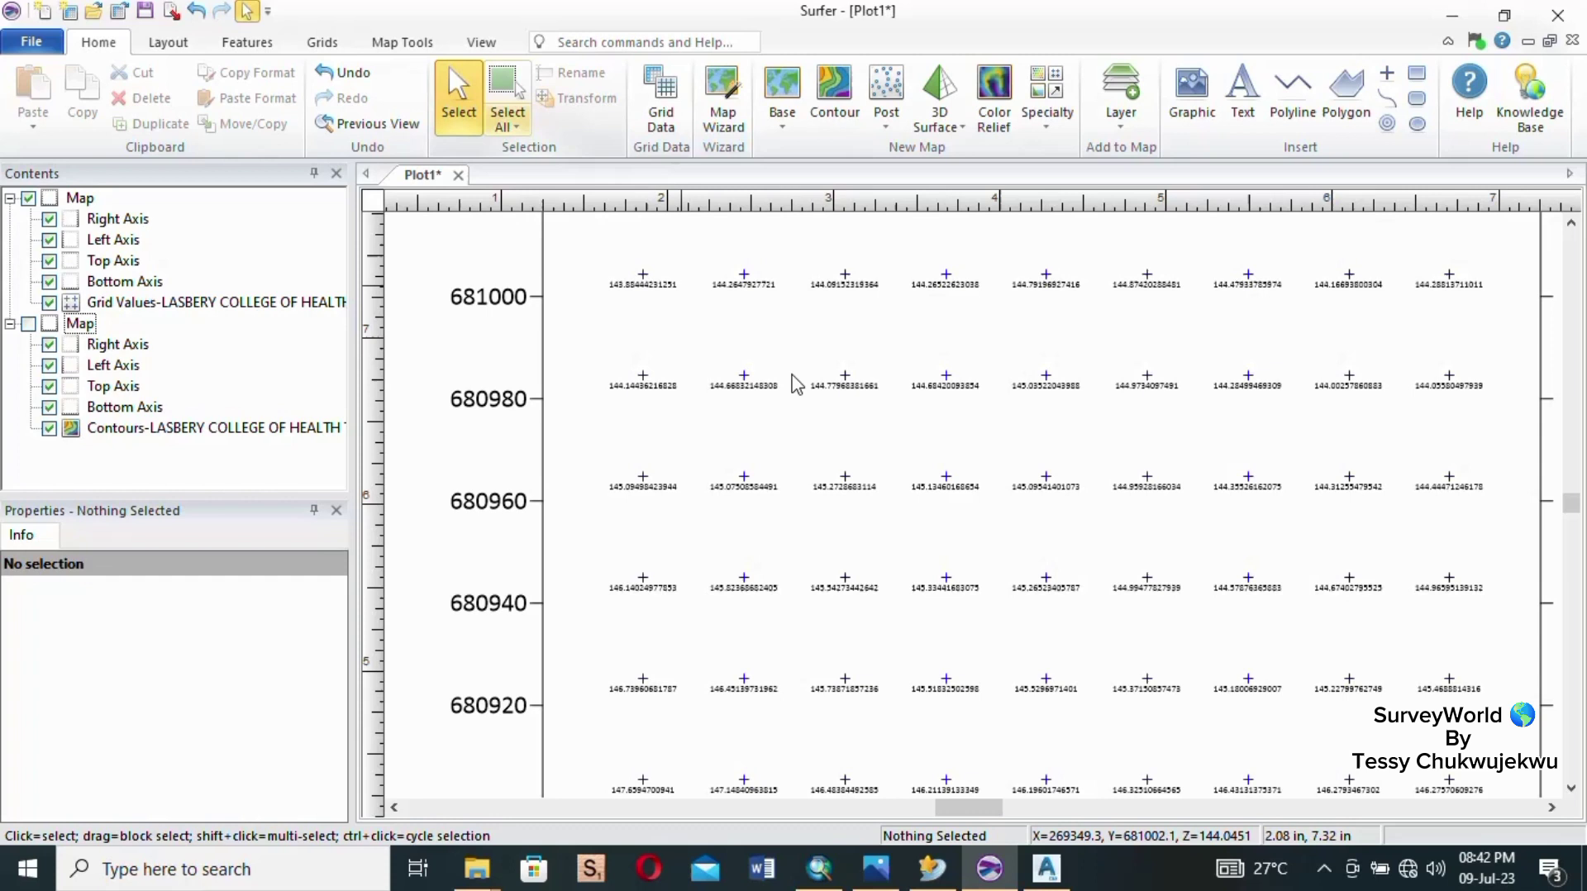
# Assign Minna UTM zone 32N (Projected > UTM > Africa > Nigeria) to the Grid Values layer.
pyautogui.click(893, 372)
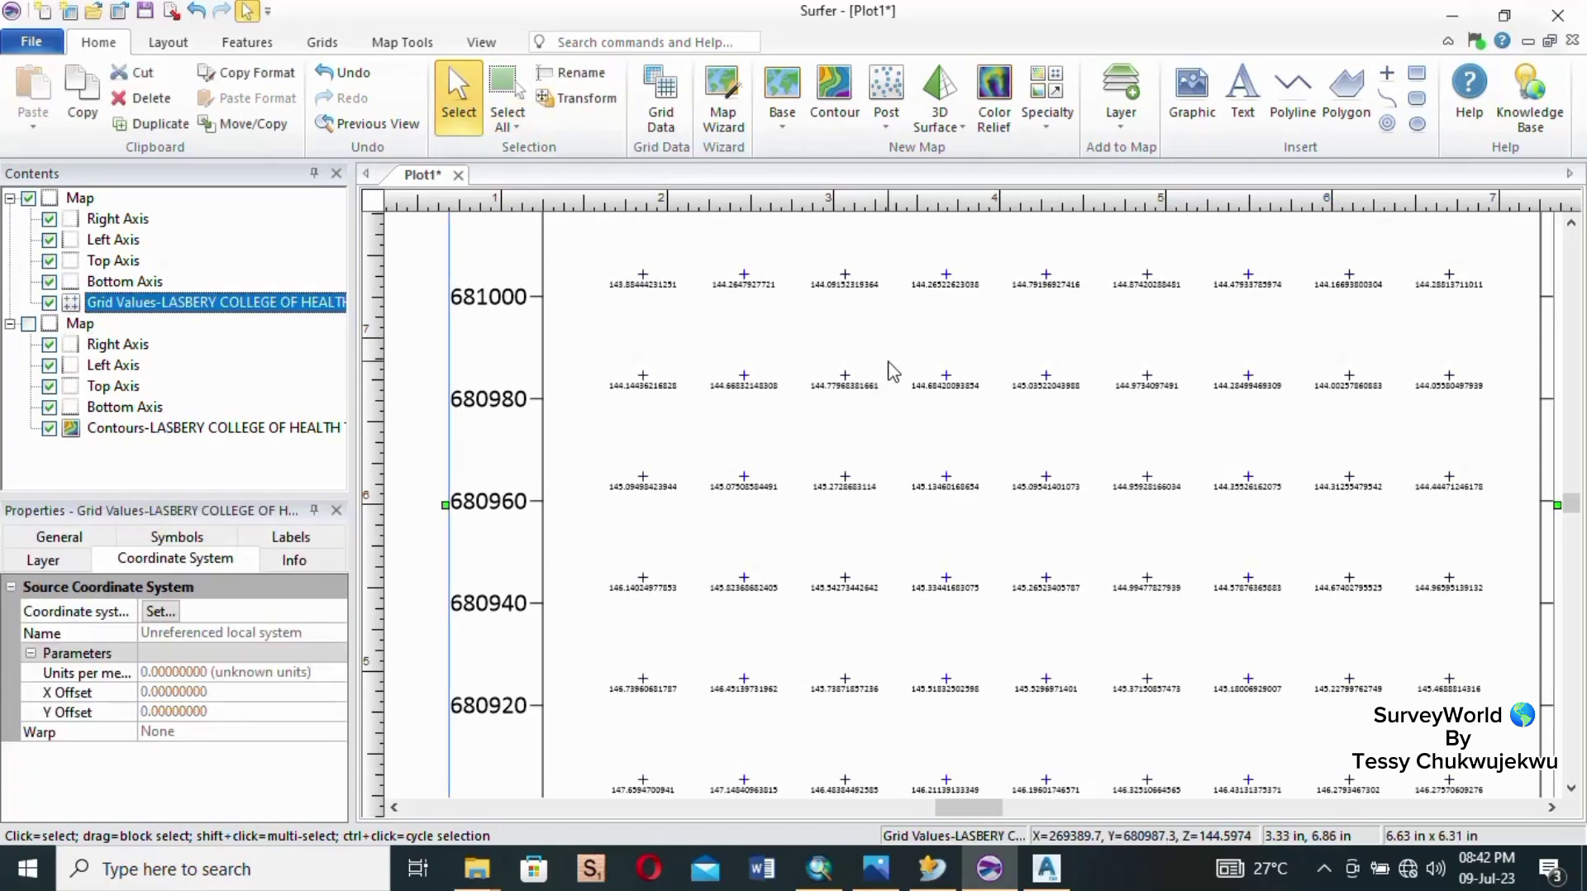
pyautogui.click(163, 613)
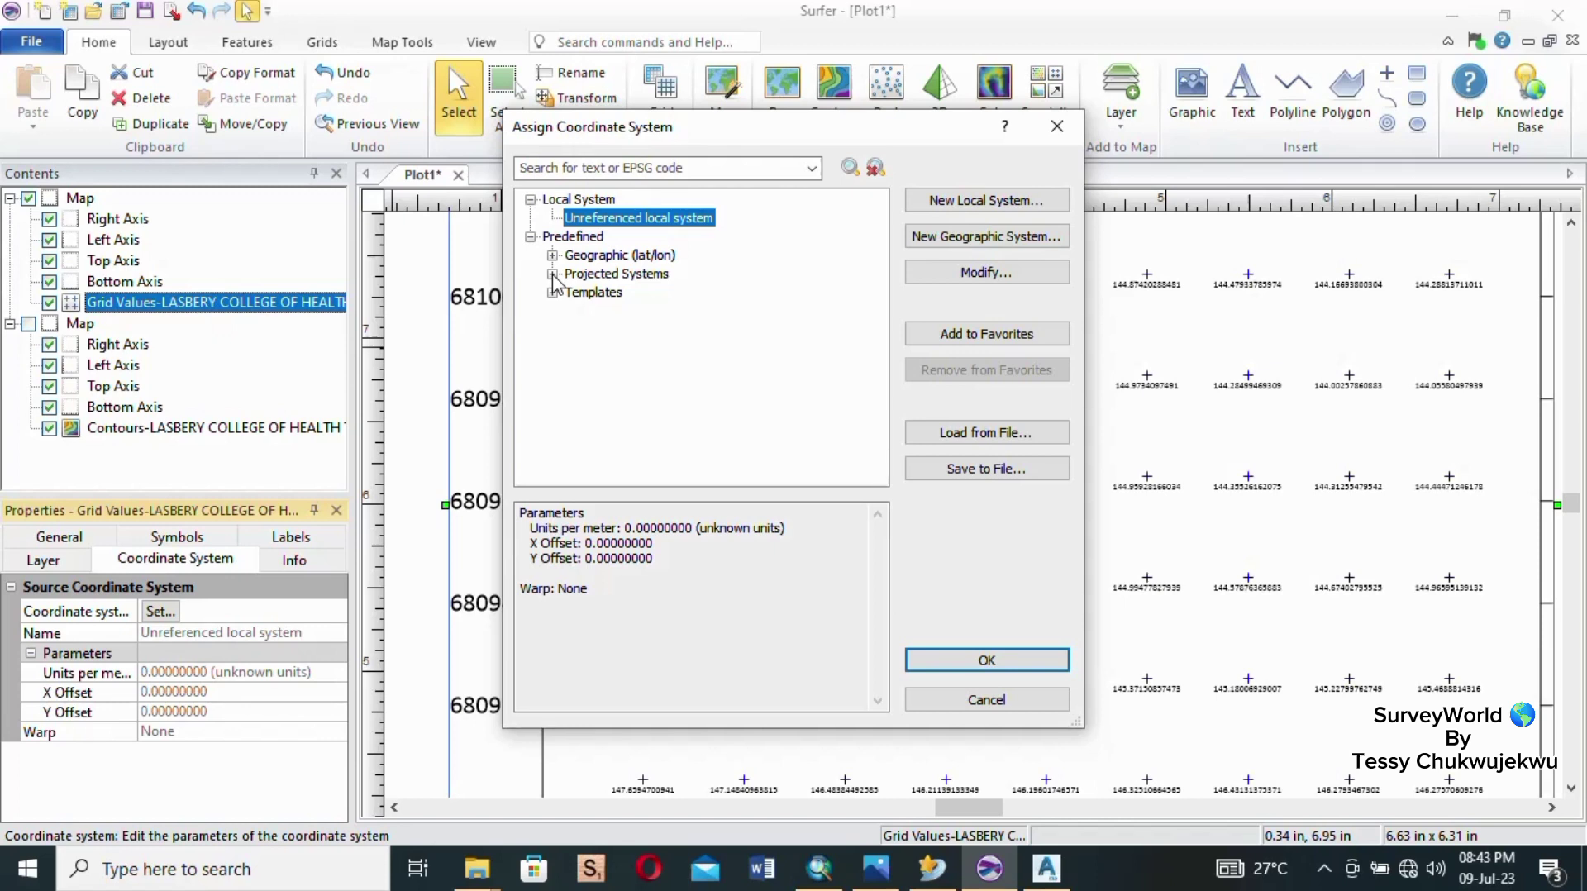
pyautogui.click(552, 274)
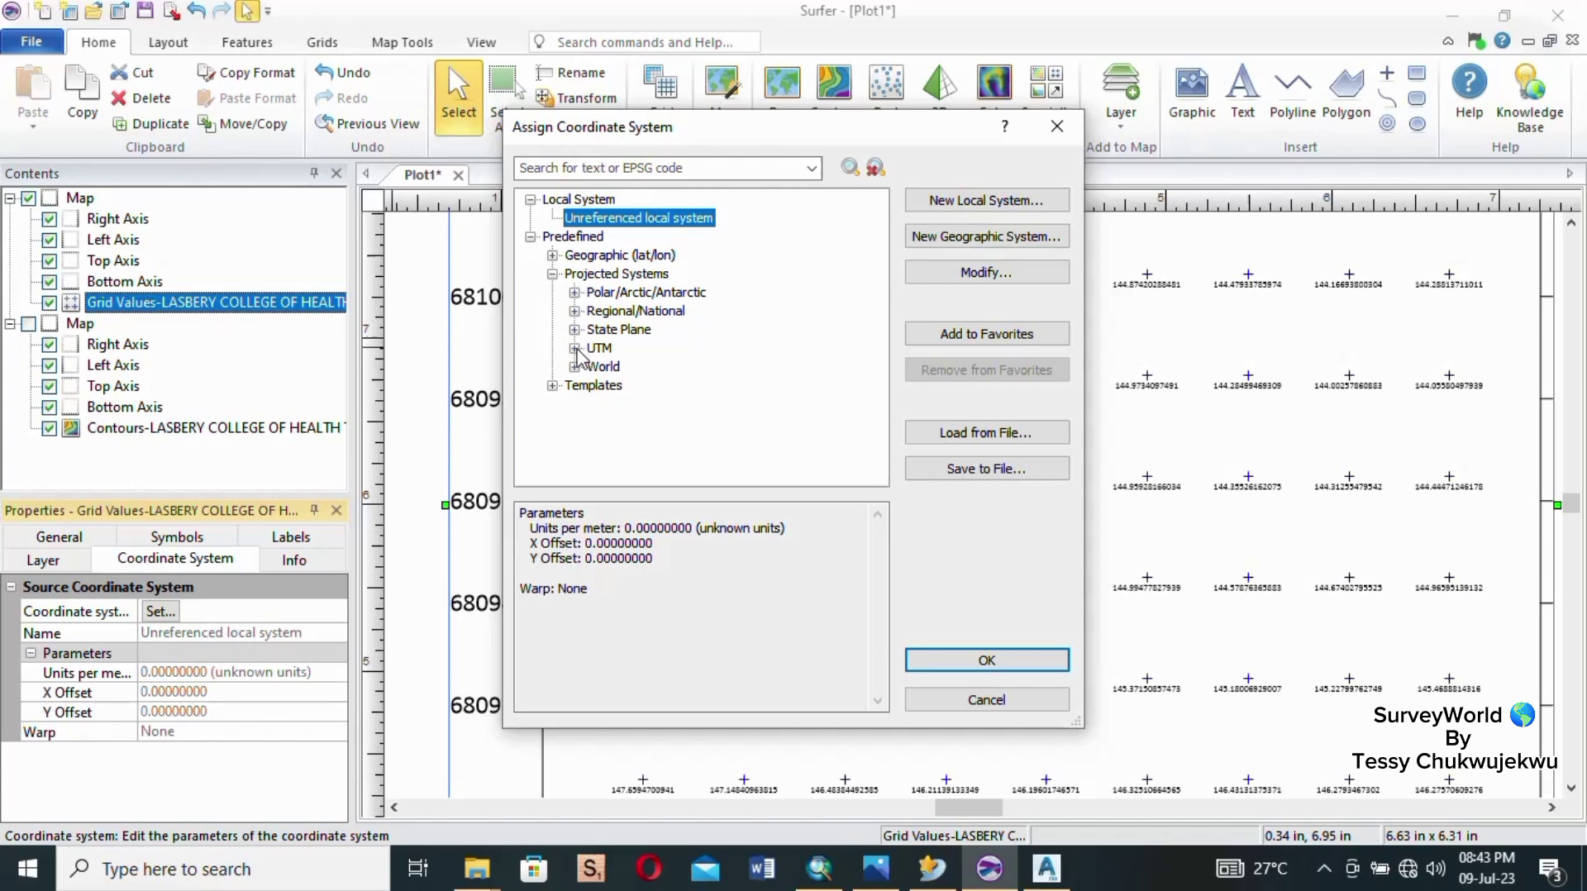
pyautogui.click(576, 349)
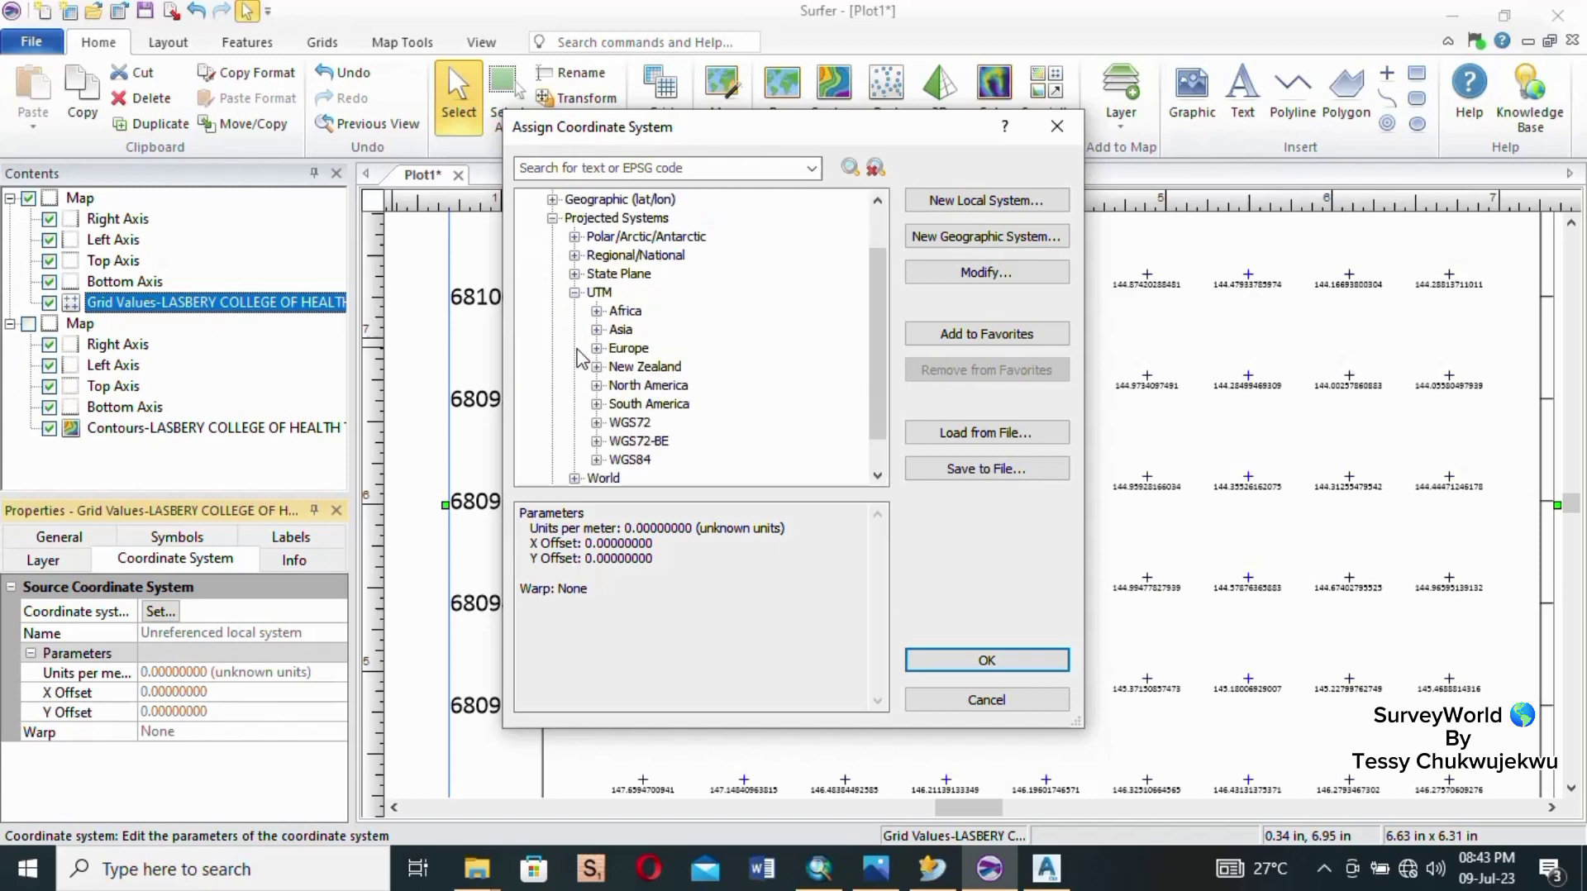
pyautogui.click(597, 312)
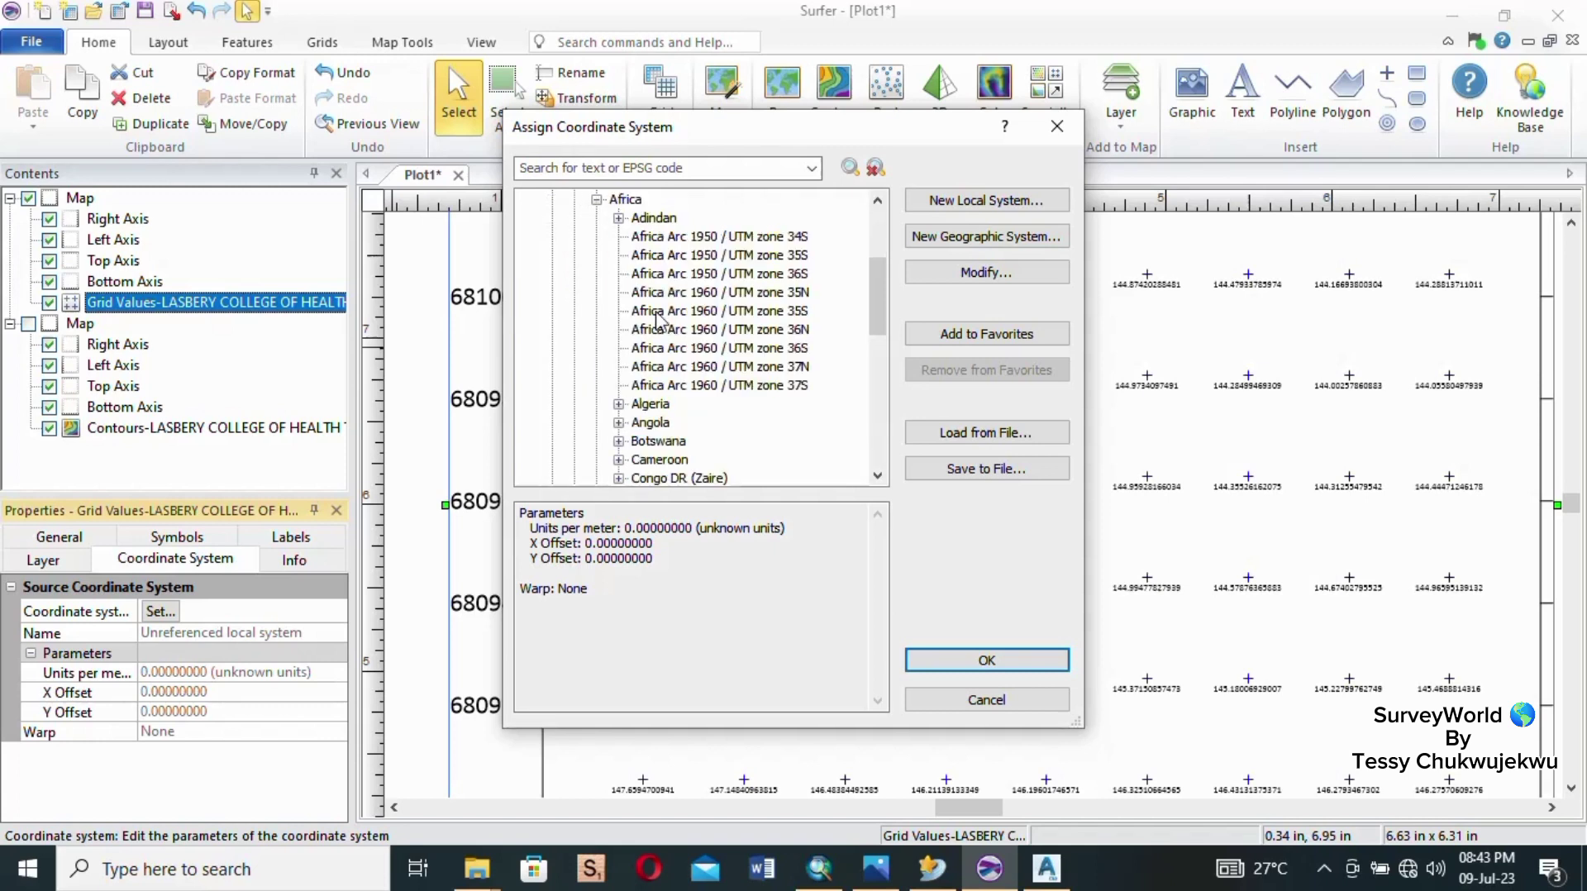
pyautogui.scroll(-6, 658, 321)
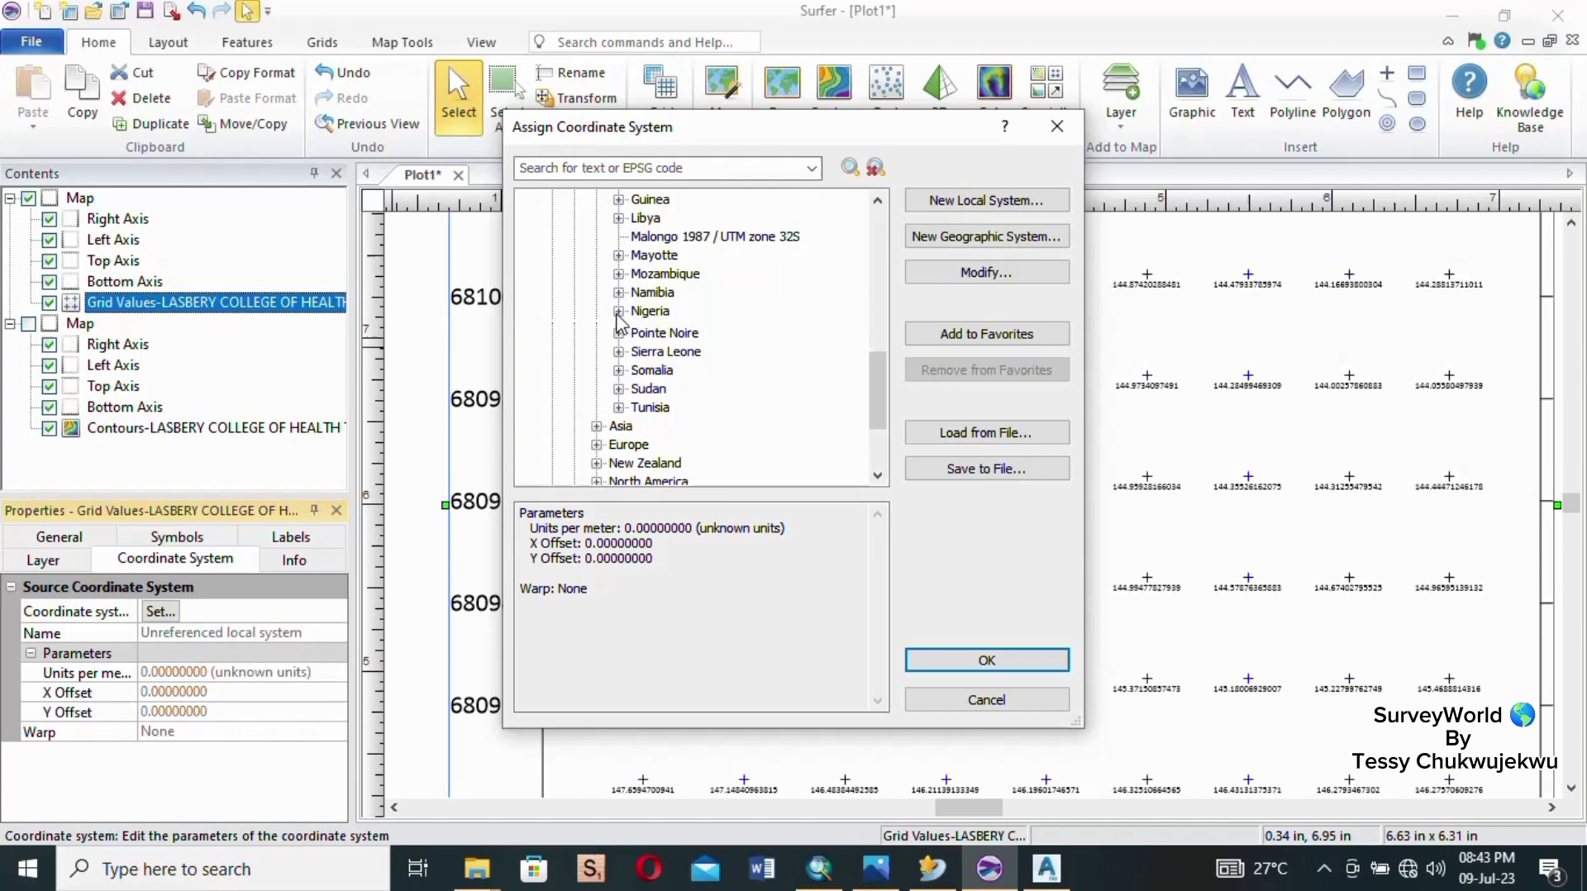
pyautogui.click(619, 313)
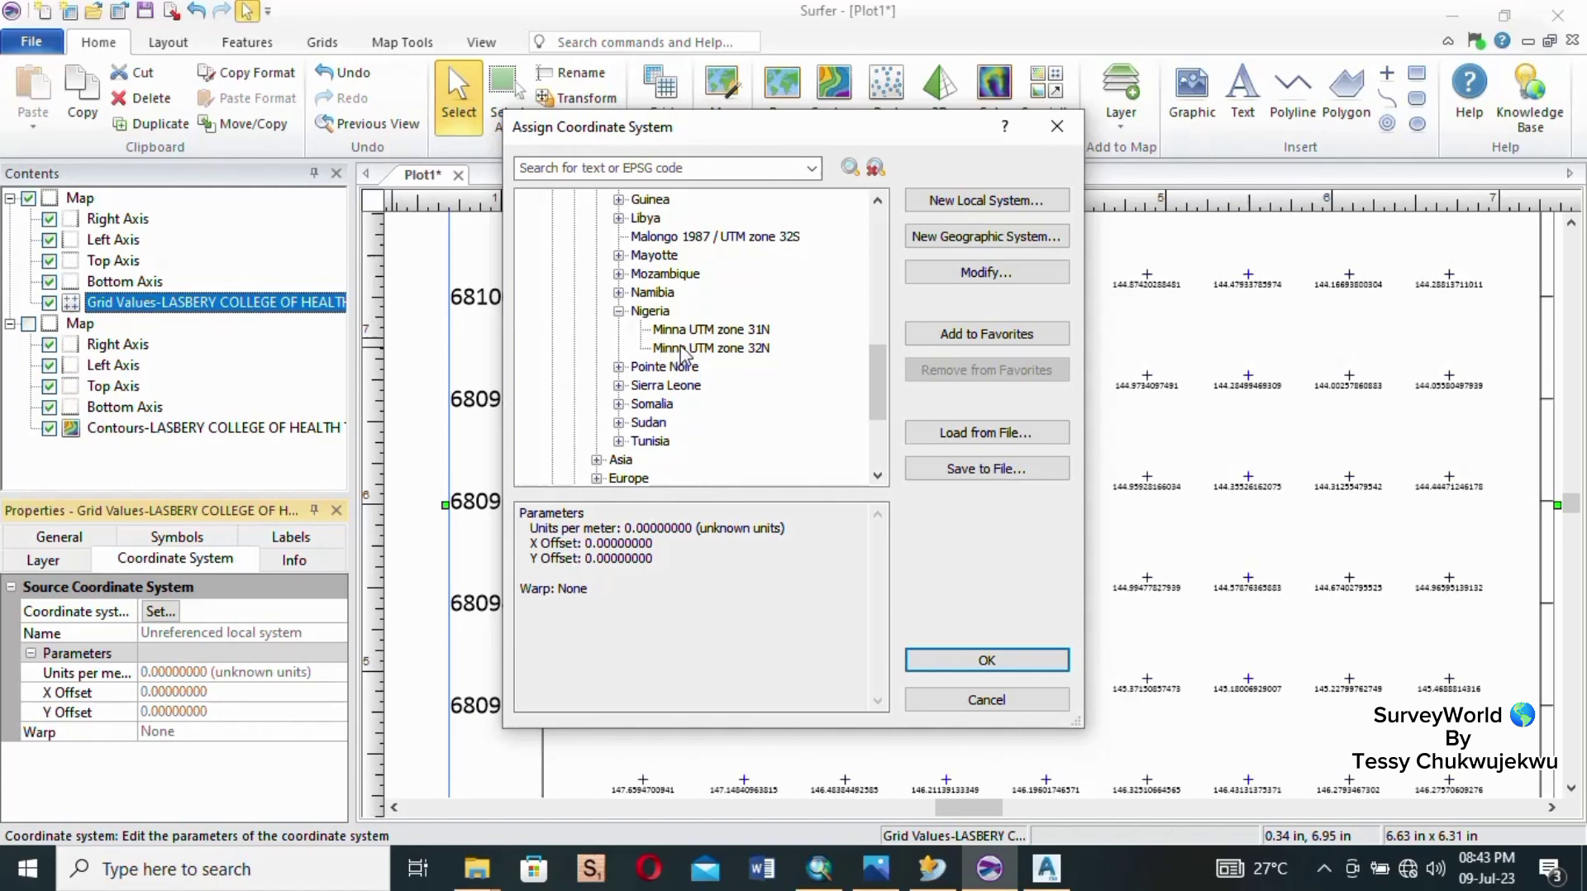
pyautogui.click(683, 348)
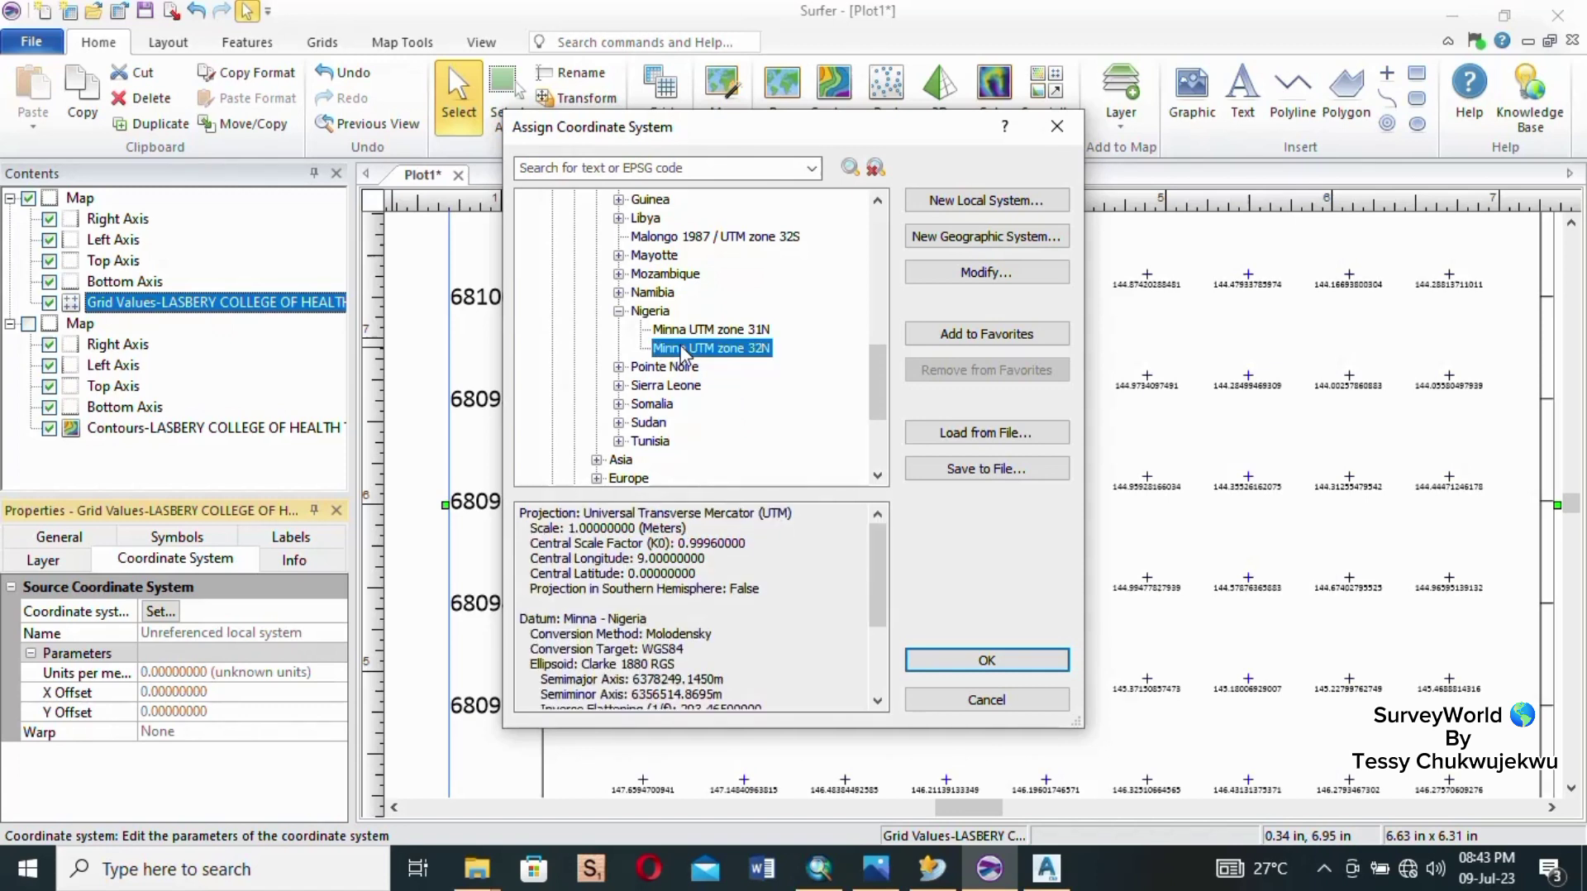
pyautogui.click(1039, 667)
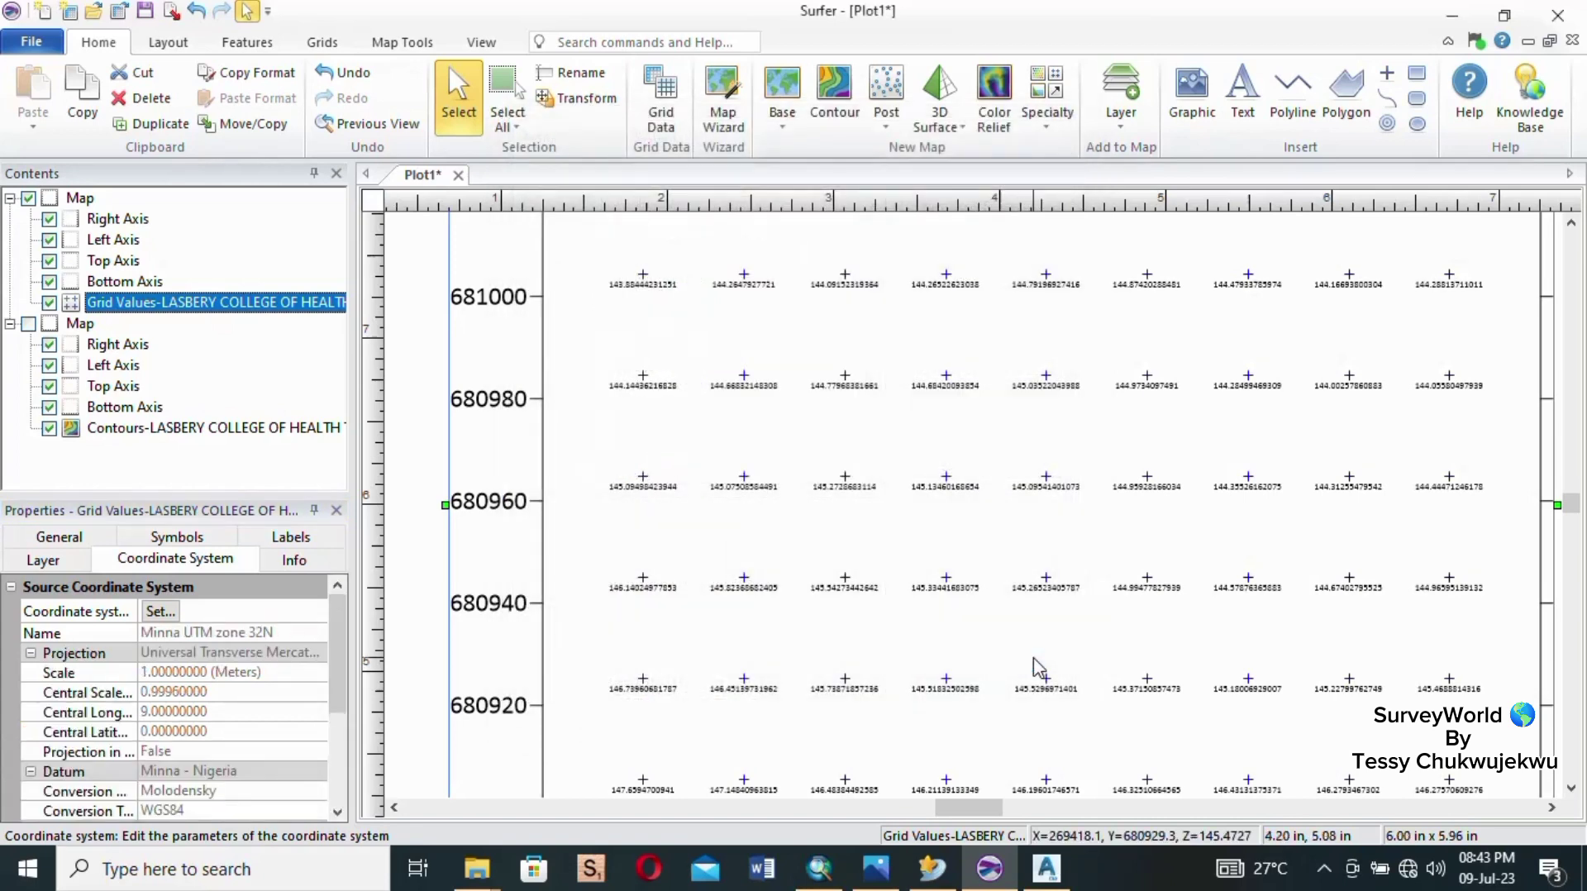
# Show the grid values Labels settings with the Label format section expanded.
pyautogui.click(287, 542)
pyautogui.scroll(-2, 261, 612)
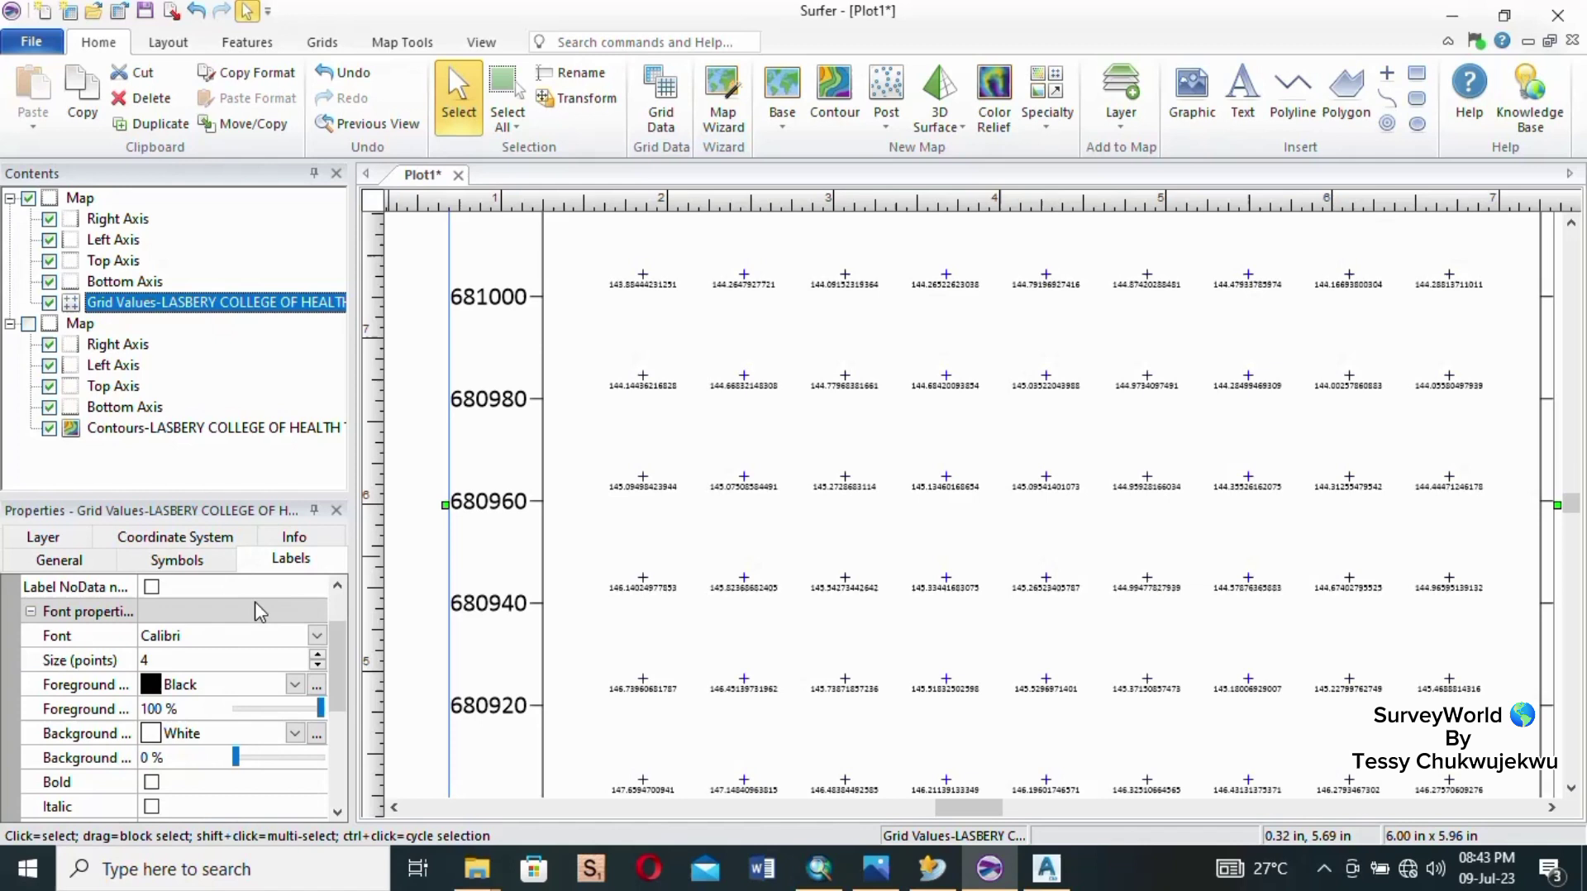
pyautogui.scroll(-1, 260, 612)
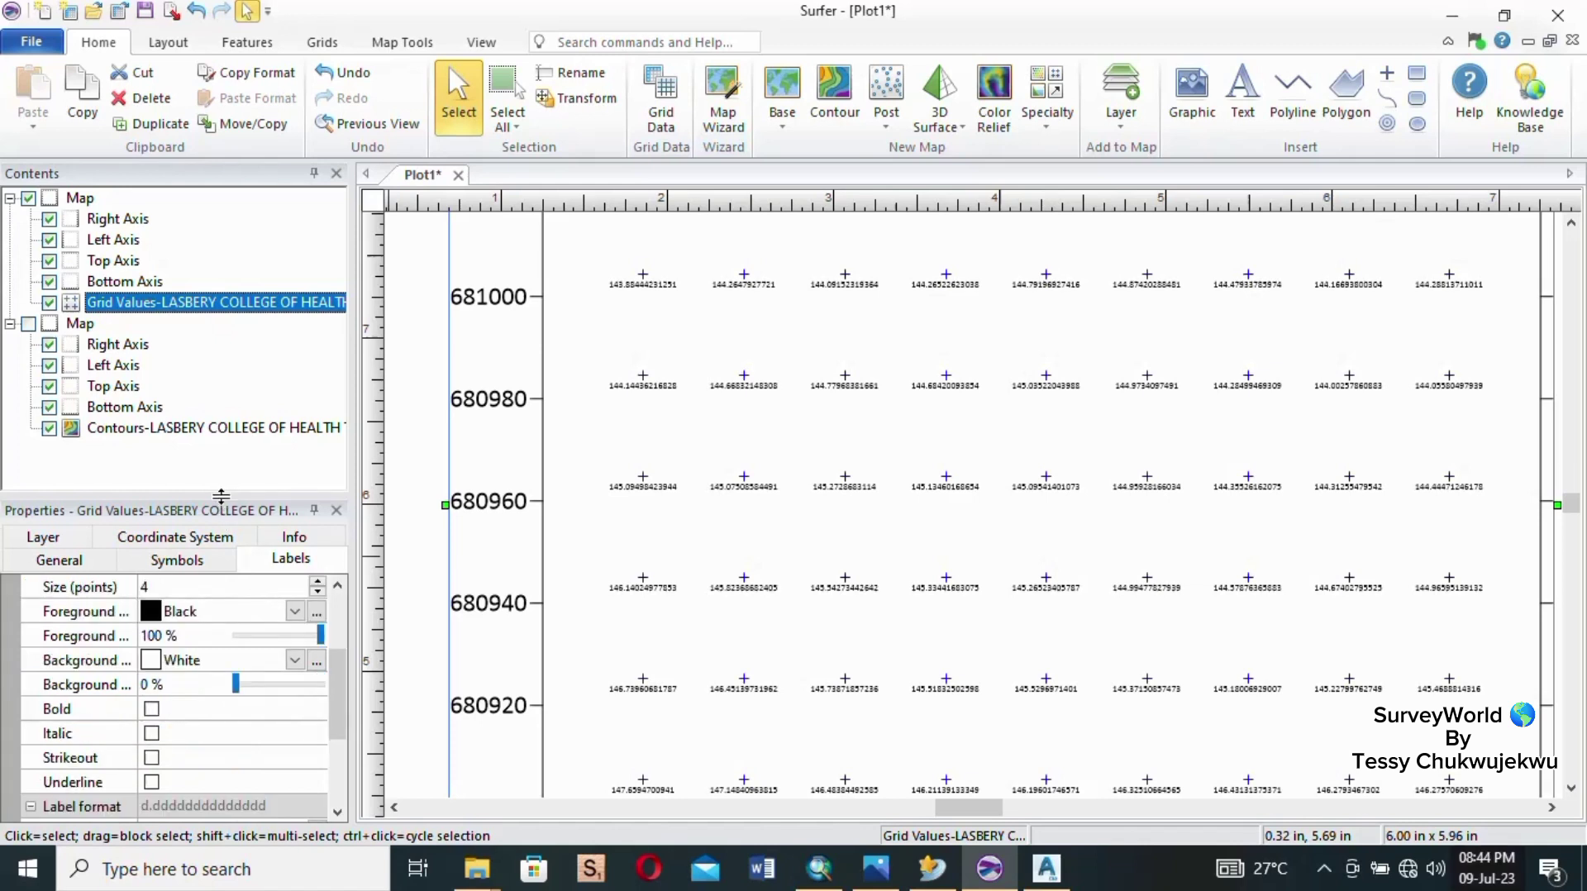
pyautogui.moveTo(221, 496); pyautogui.dragTo(220, 347)
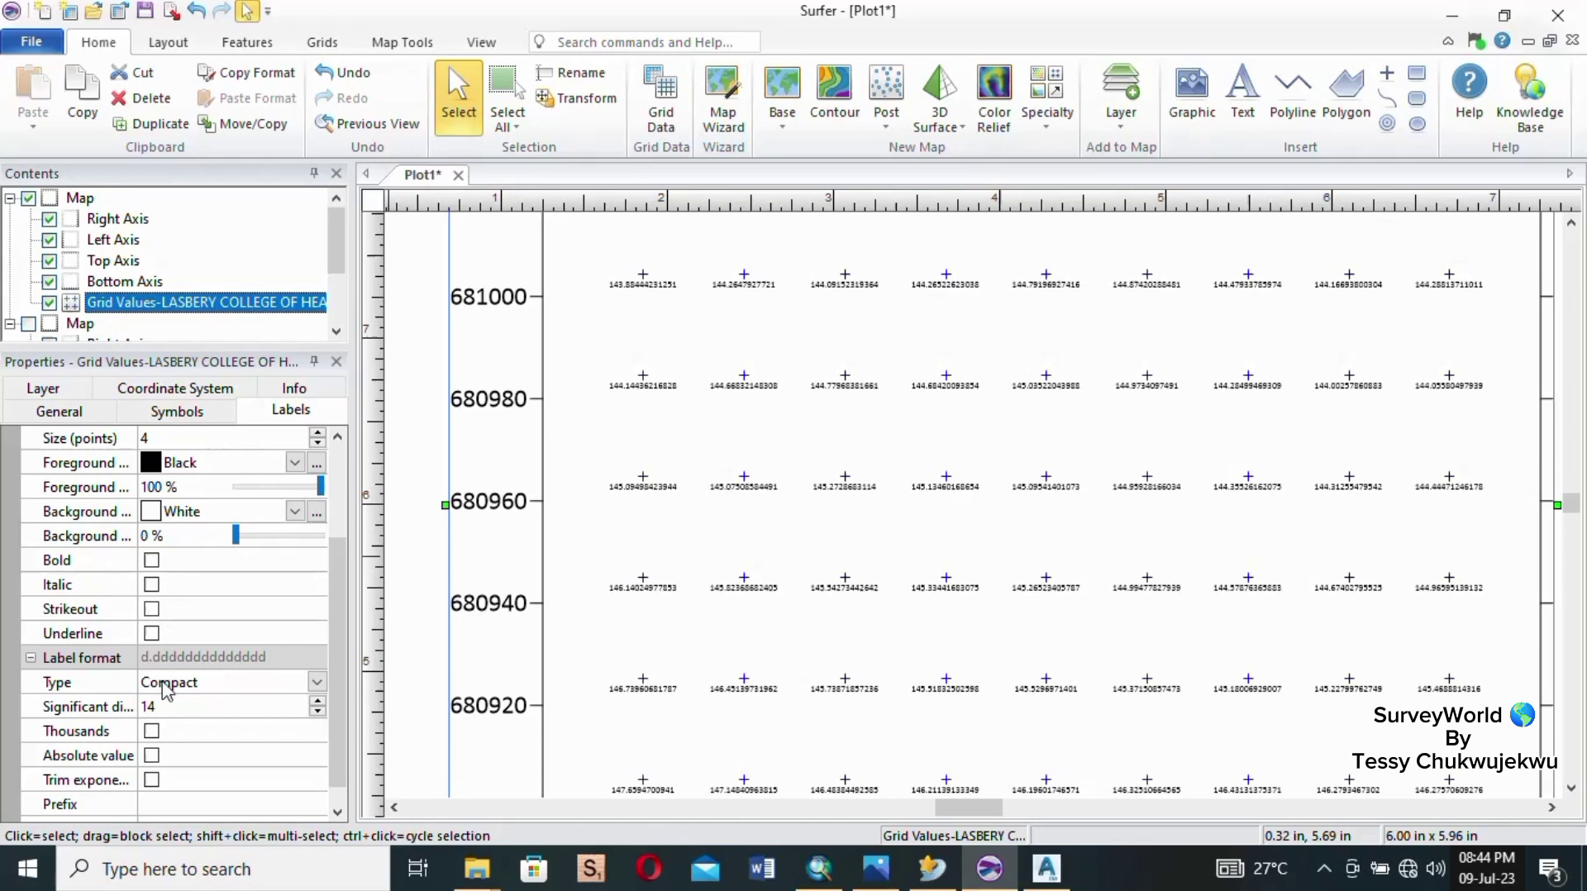
pyautogui.doubleClick(198, 662)
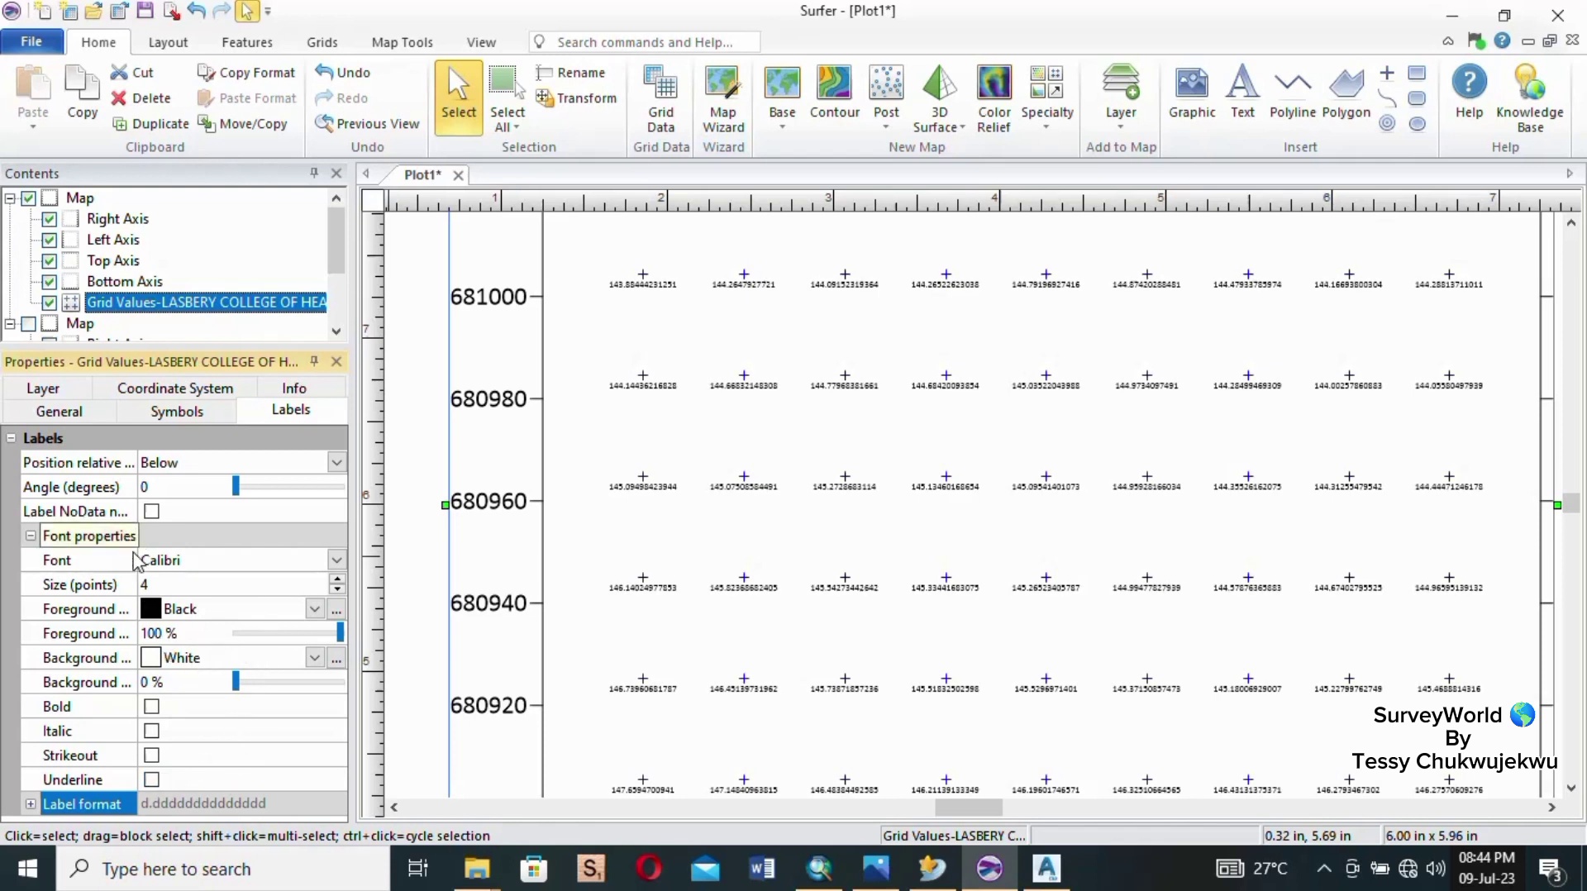
pyautogui.click(40, 805)
pyautogui.scroll(-3, 211, 620)
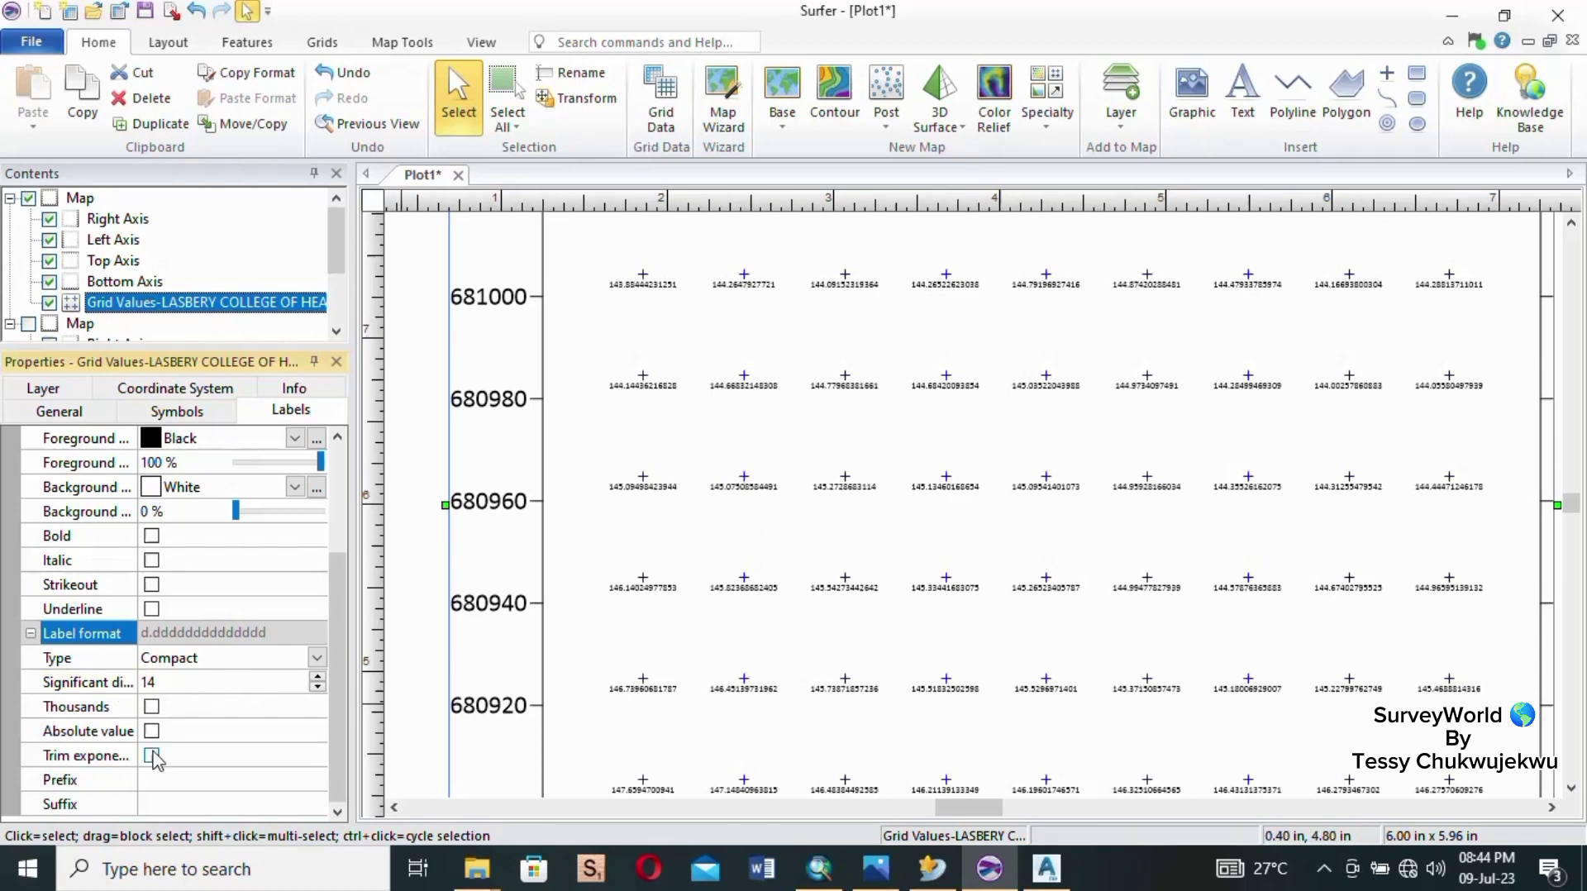
# Set the label Significant digits to 3.
pyautogui.click(170, 686)
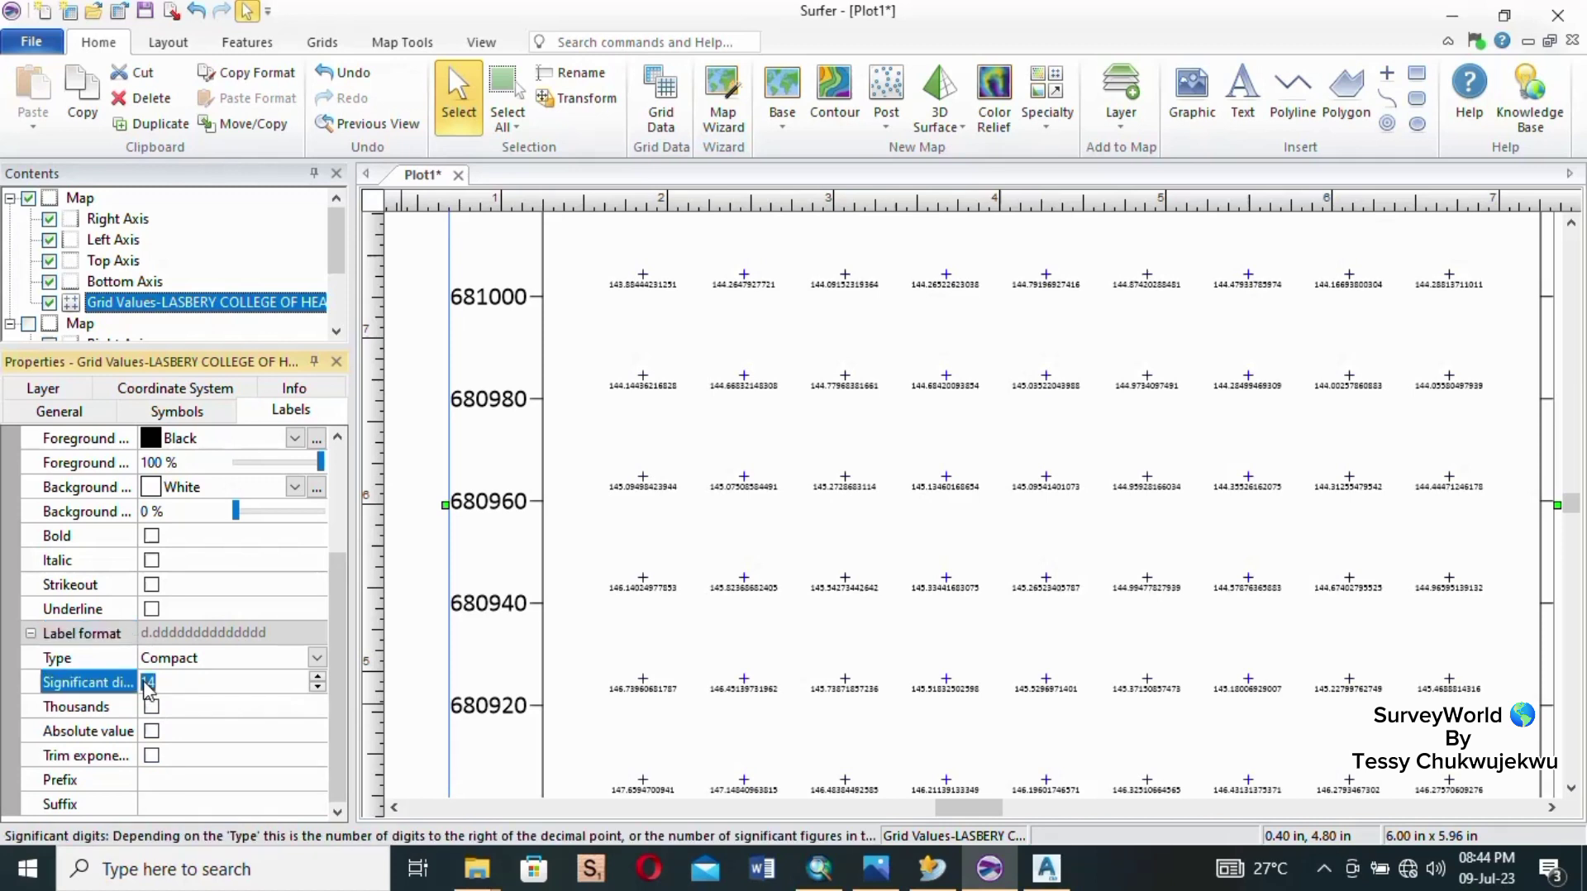
pyautogui.write('3')
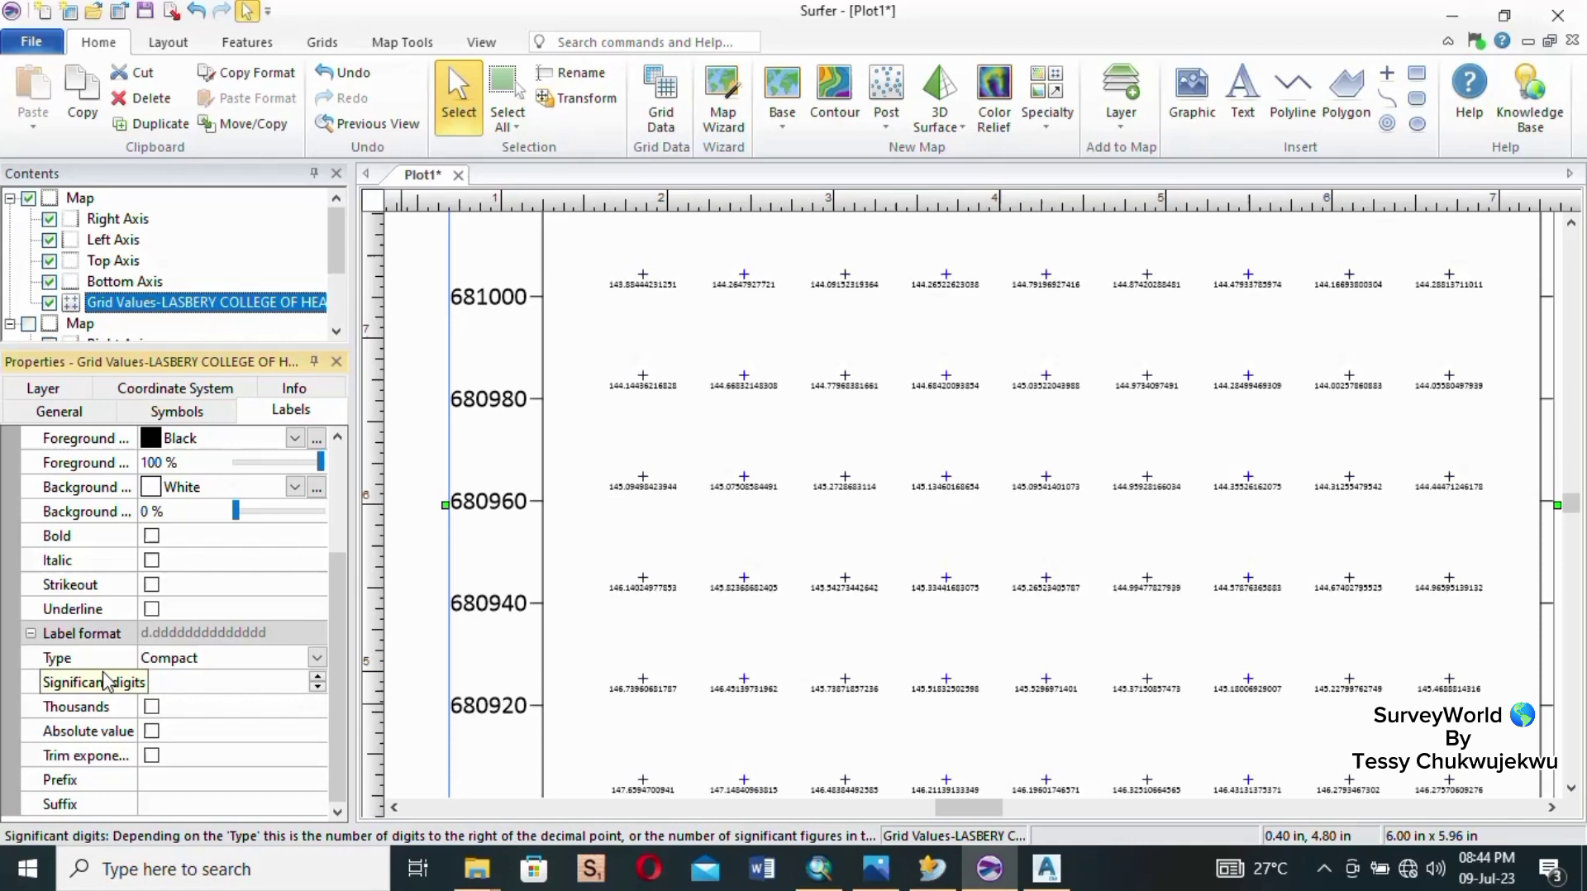
pyautogui.press('Return')
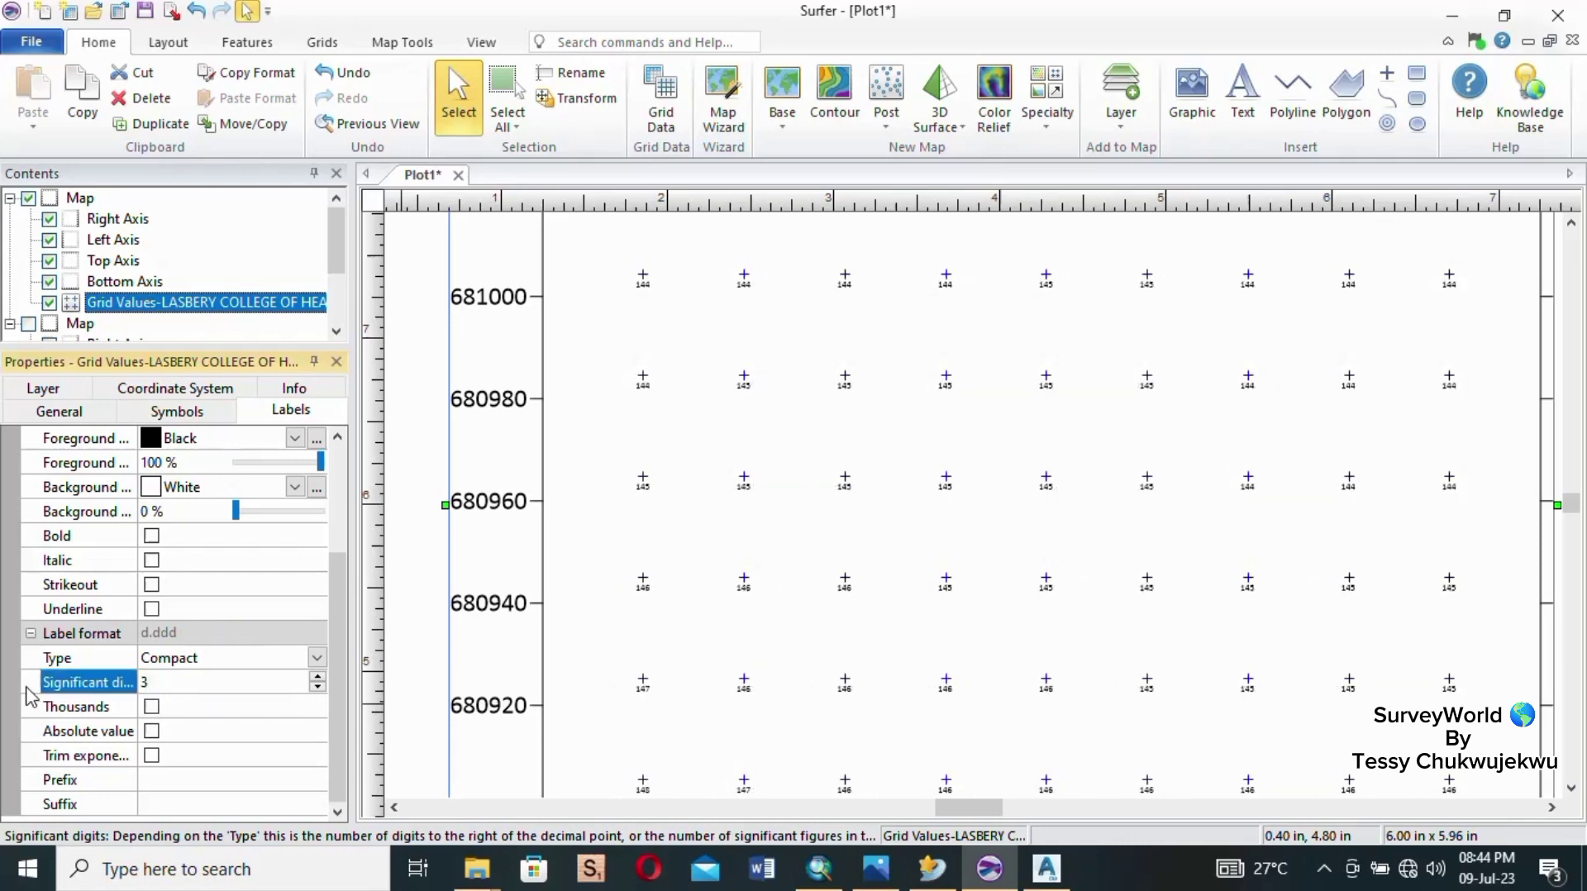
pyautogui.scroll(3, 741, 394)
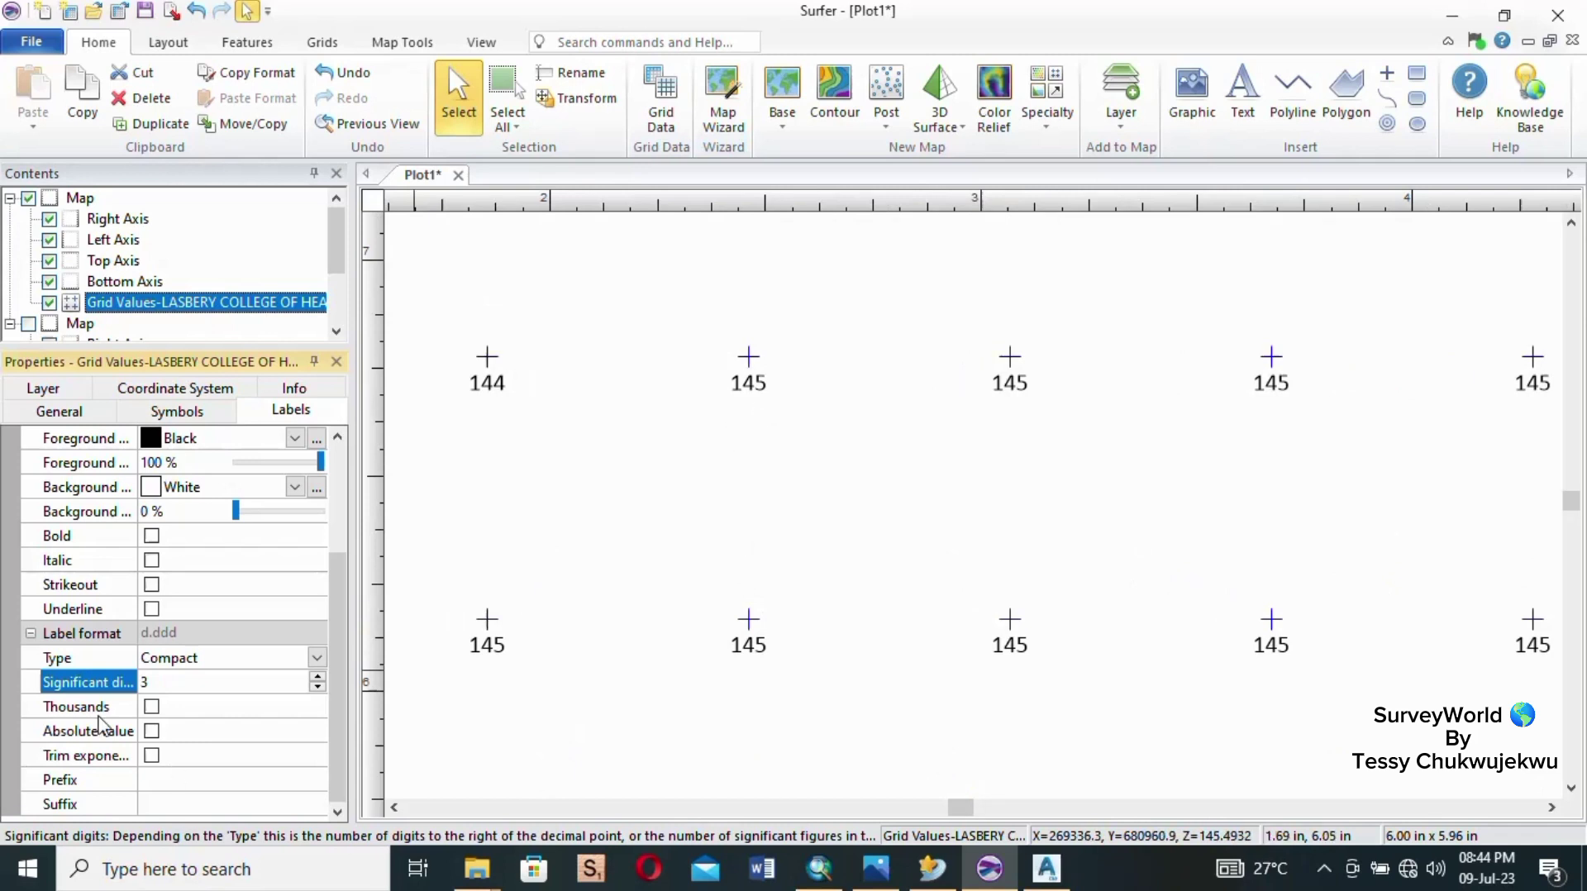
pyautogui.scroll(-3, 871, 374)
pyautogui.scroll(-1, 875, 397)
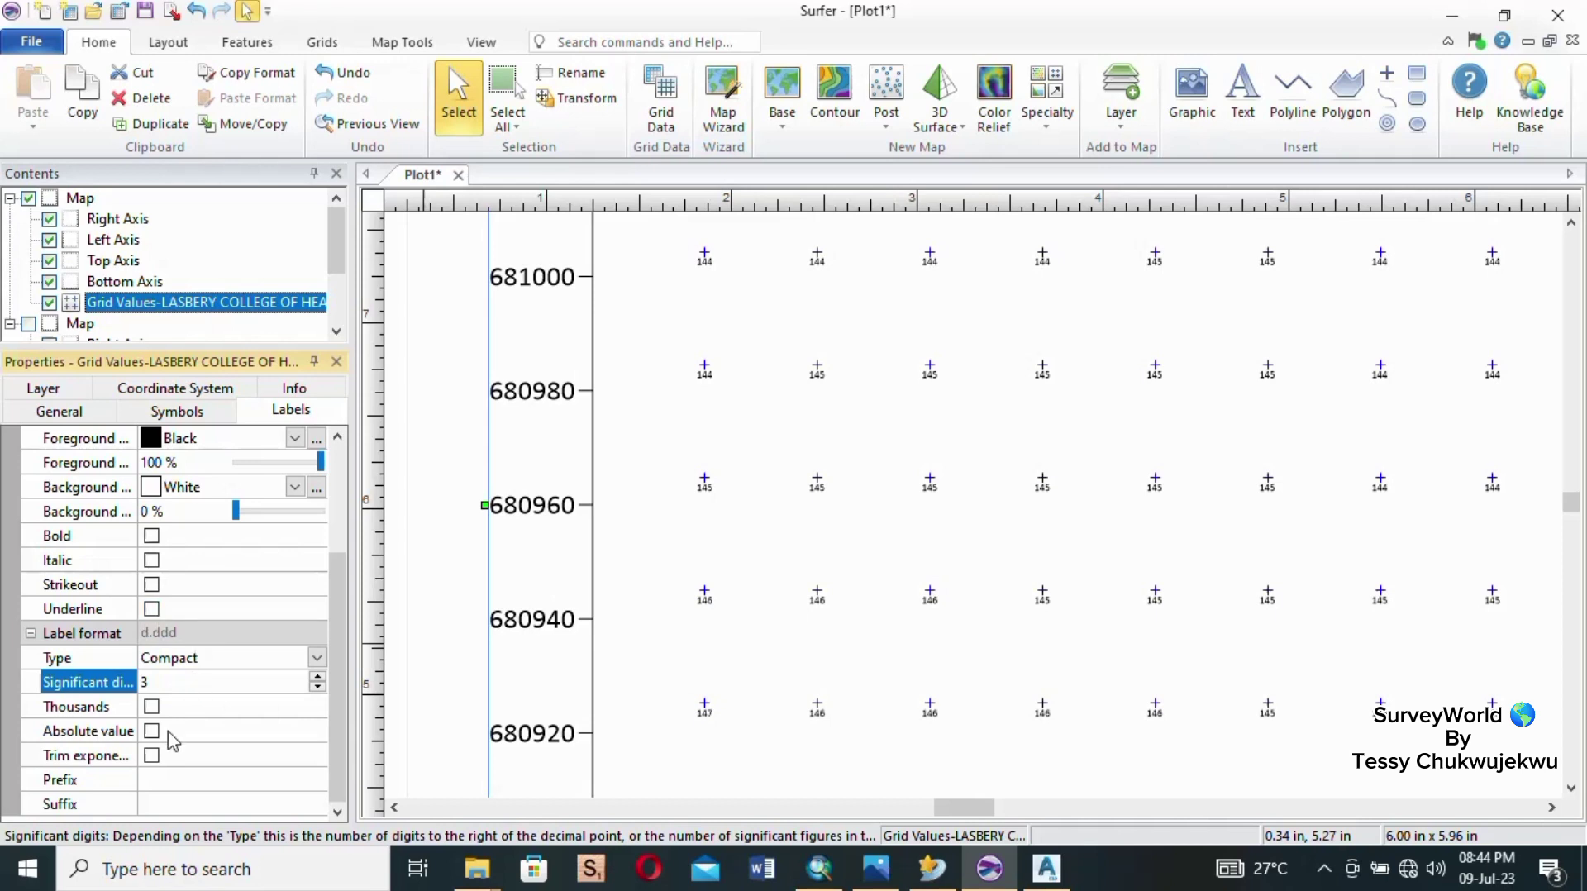
# Keep the label font as Calibri and increase label size to 14 points.
pyautogui.scroll(2, 167, 749)
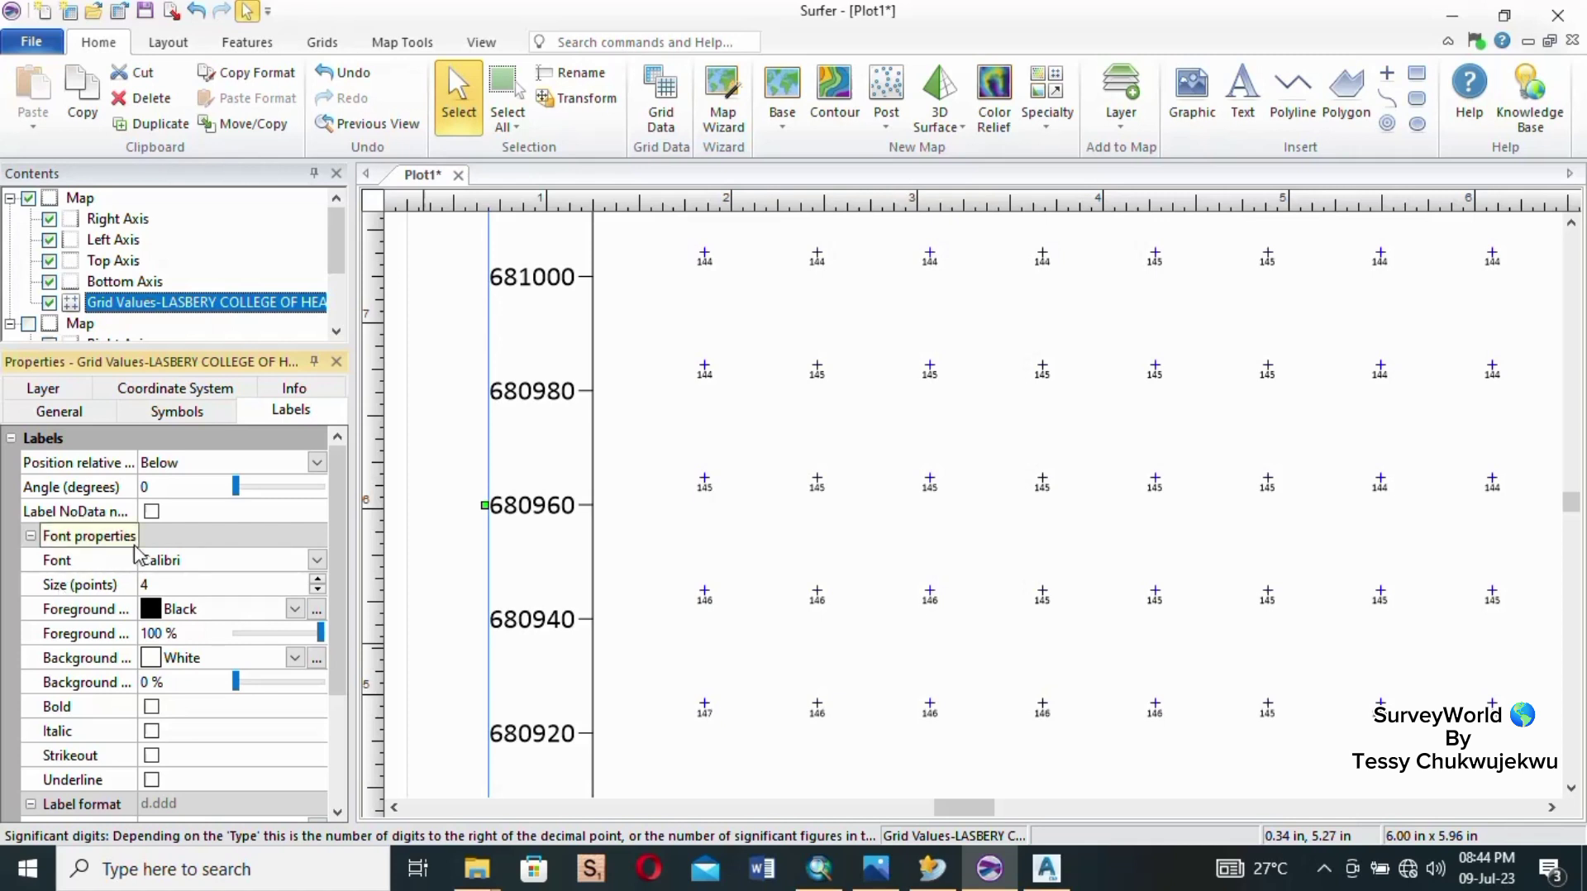
pyautogui.click(178, 563)
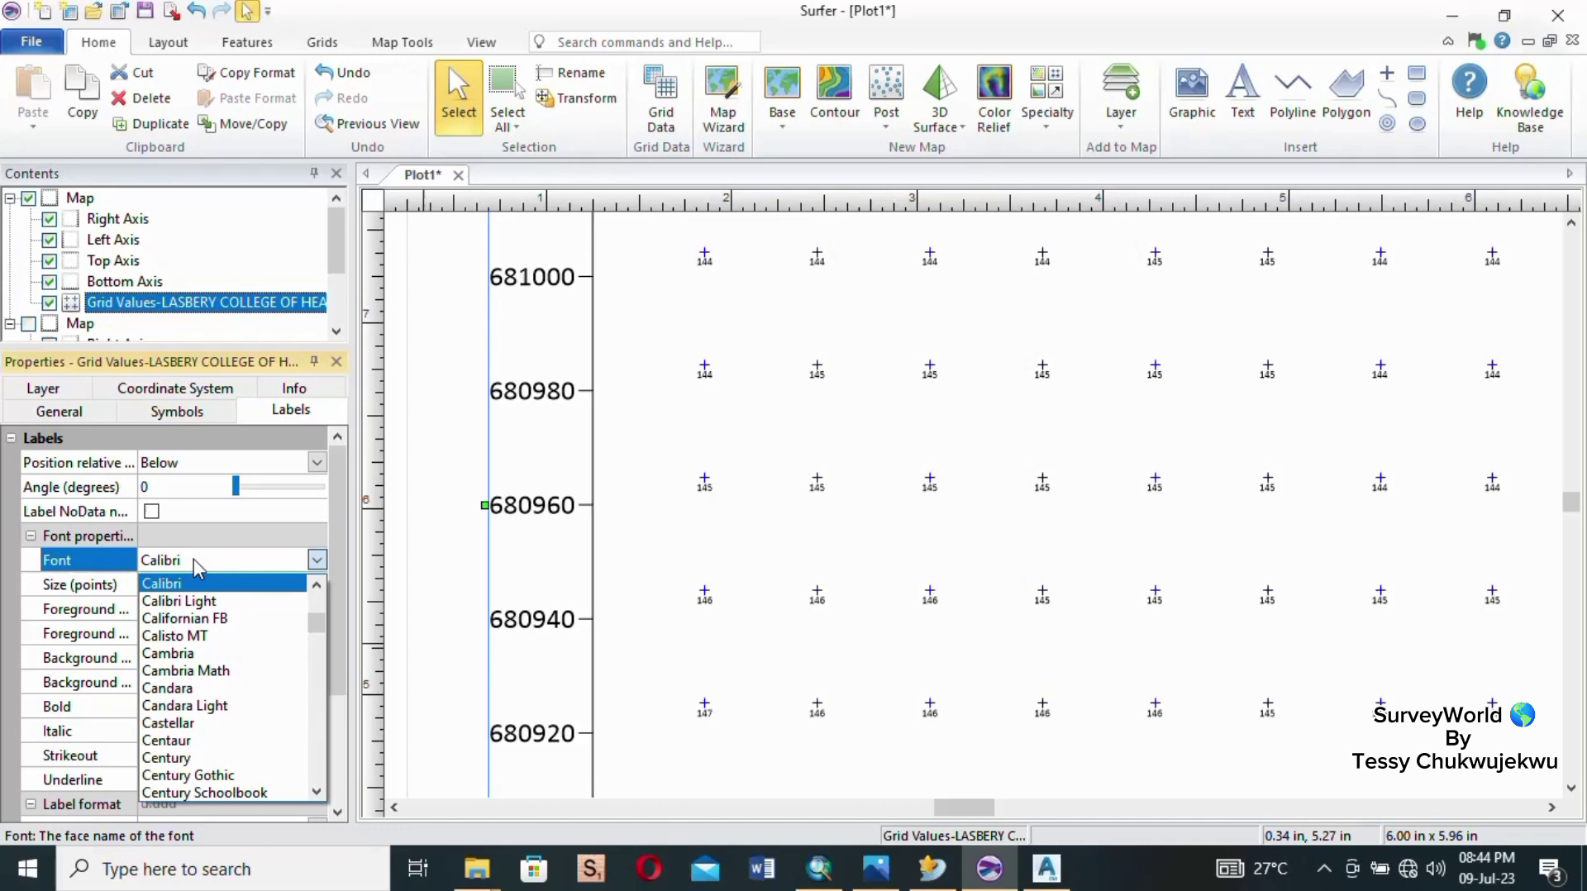
pyautogui.scroll(-10, 199, 661)
pyautogui.scroll(-12, 199, 661)
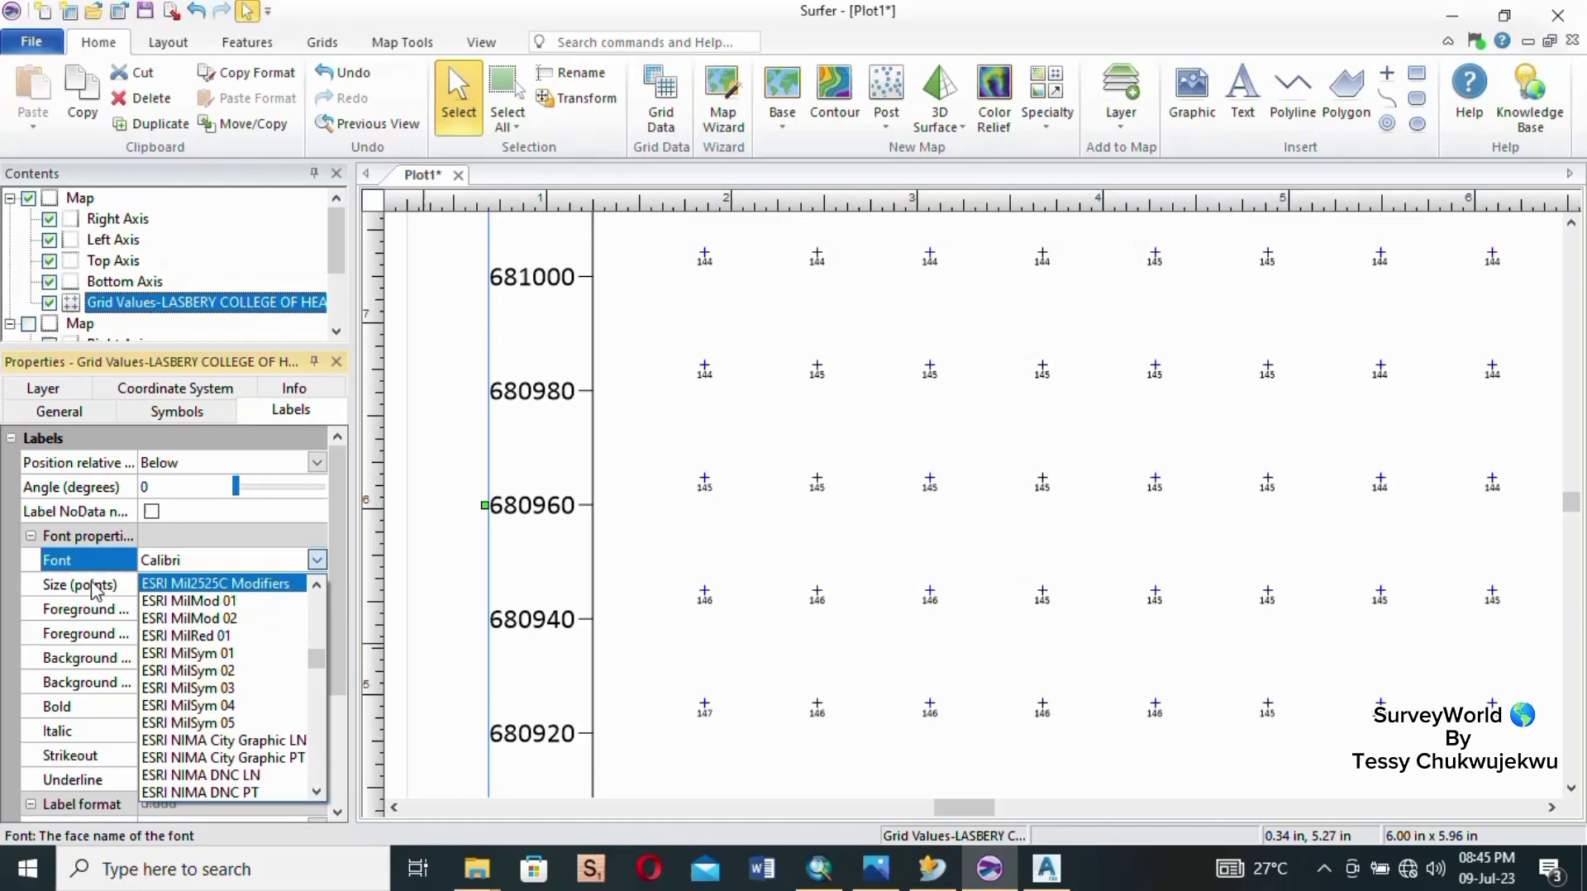
pyautogui.click(38, 577)
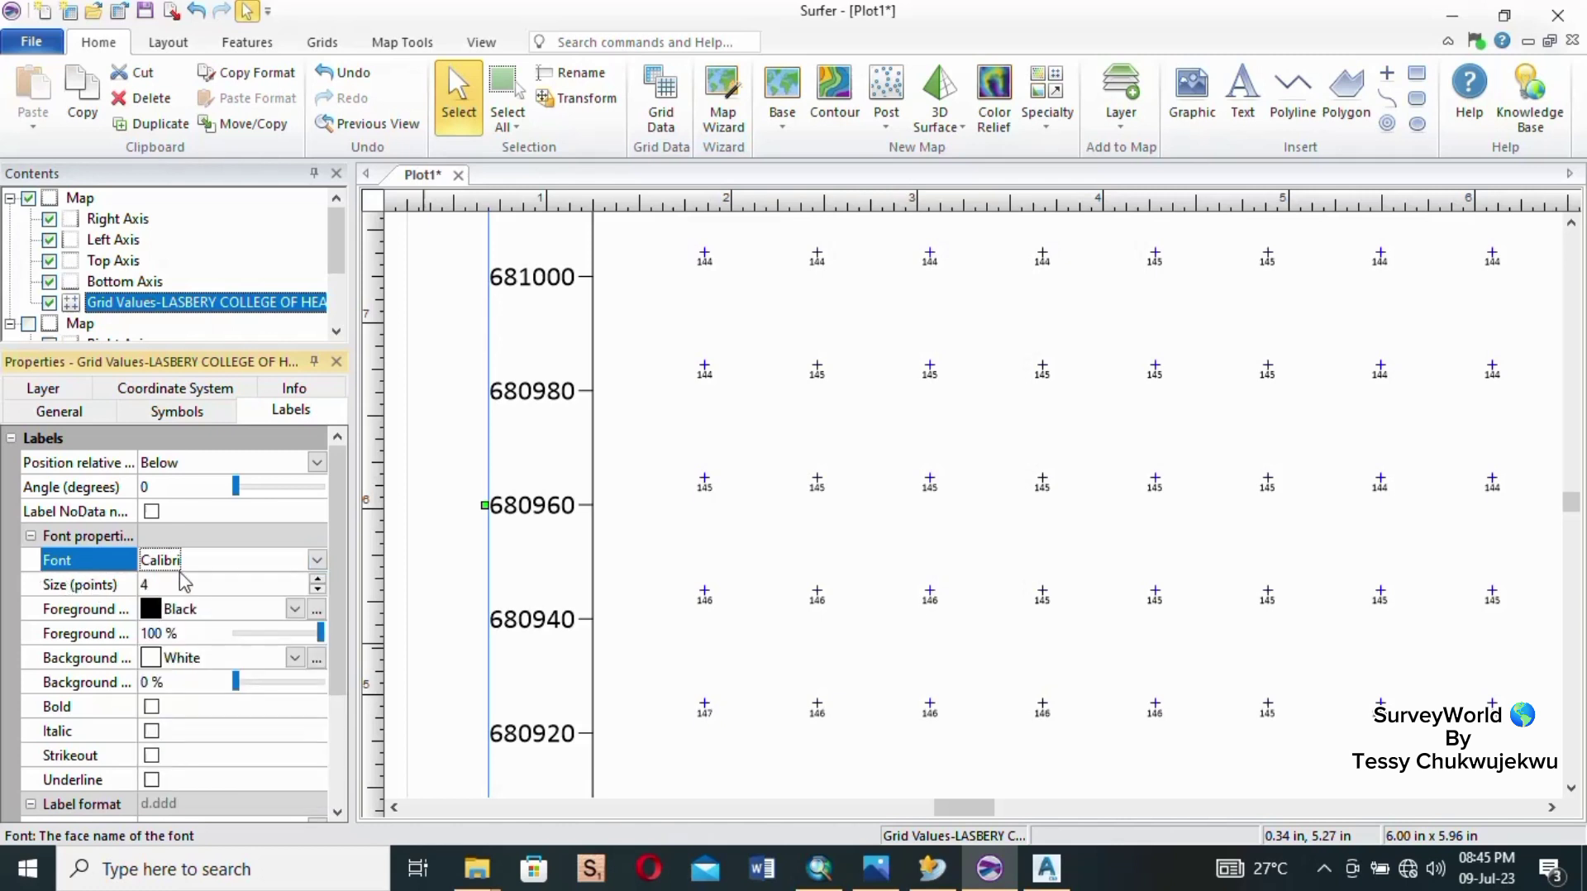
pyautogui.click(320, 578)
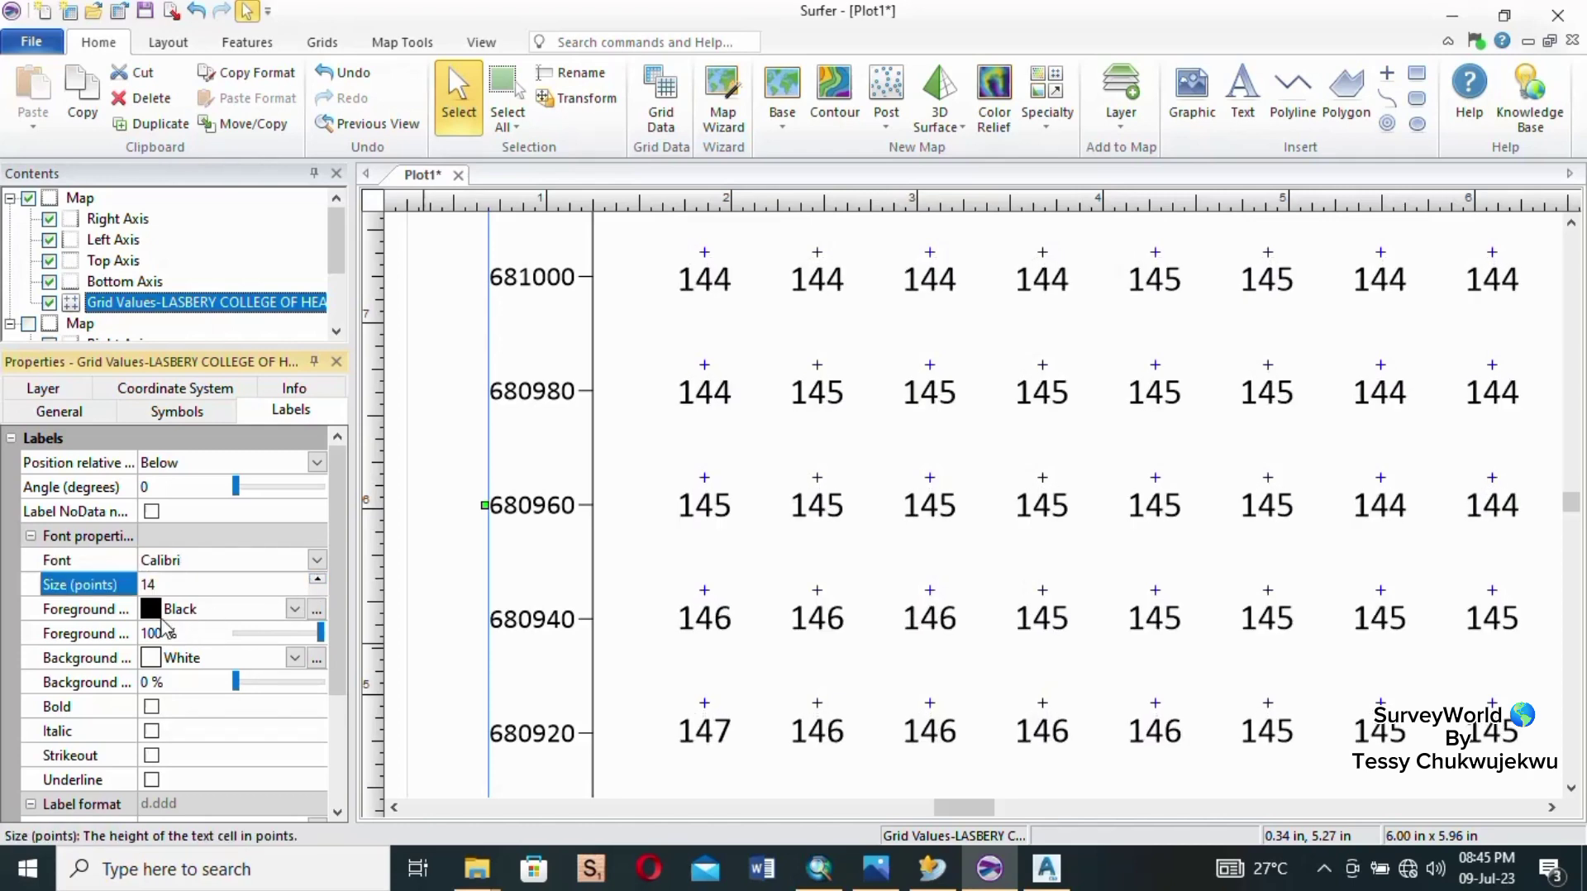
# Leave the labels plain, with bold, italic, strikeout and underline all off.
pyautogui.scroll(-2, 163, 628)
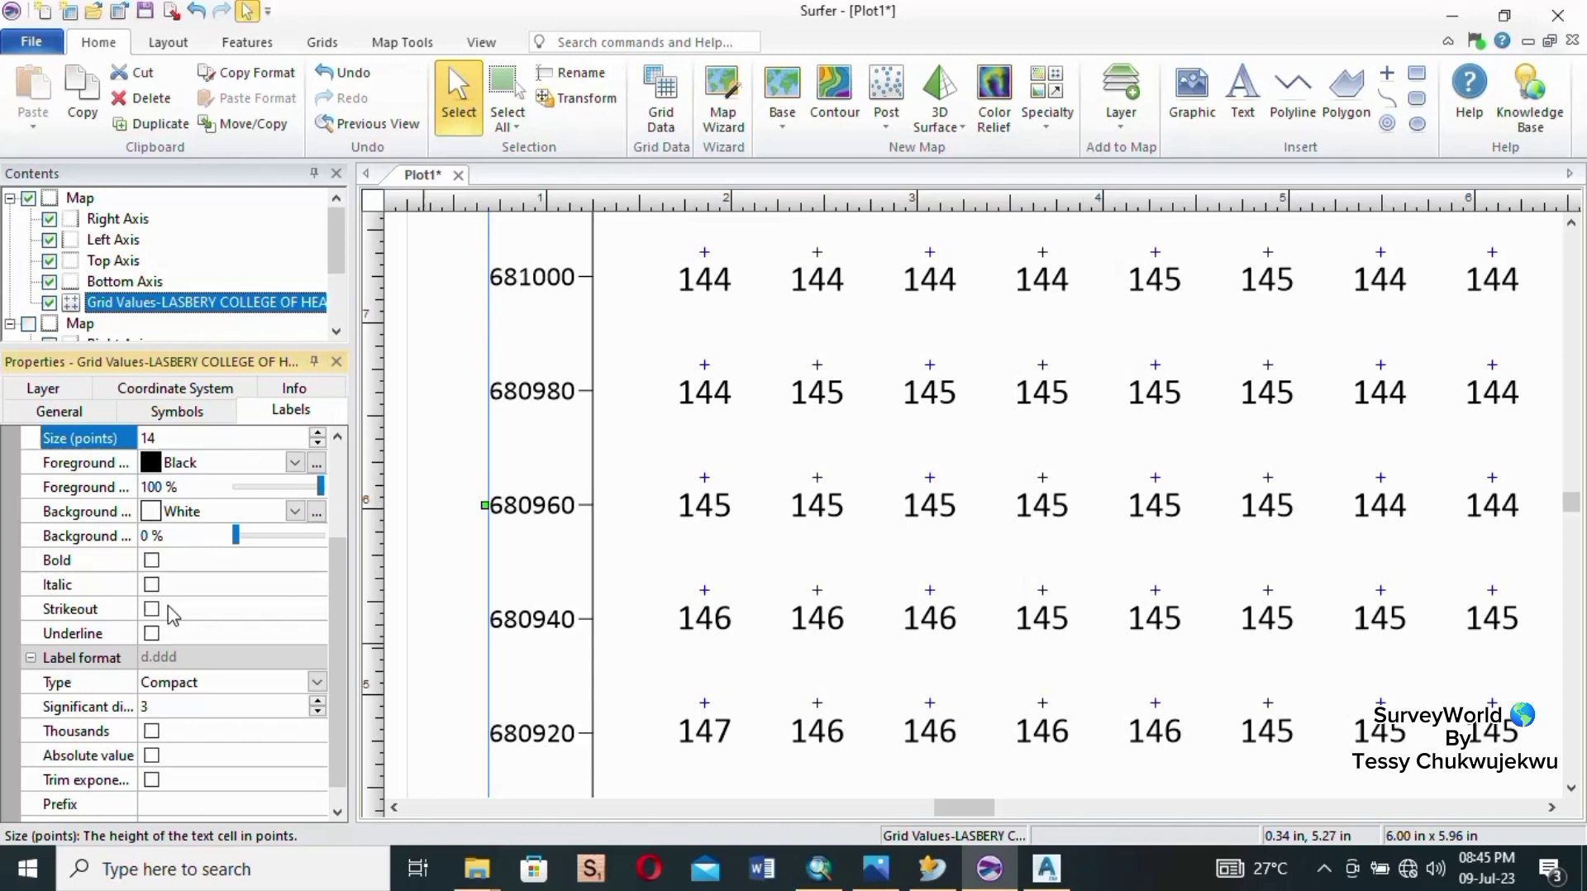
pyautogui.click(152, 561)
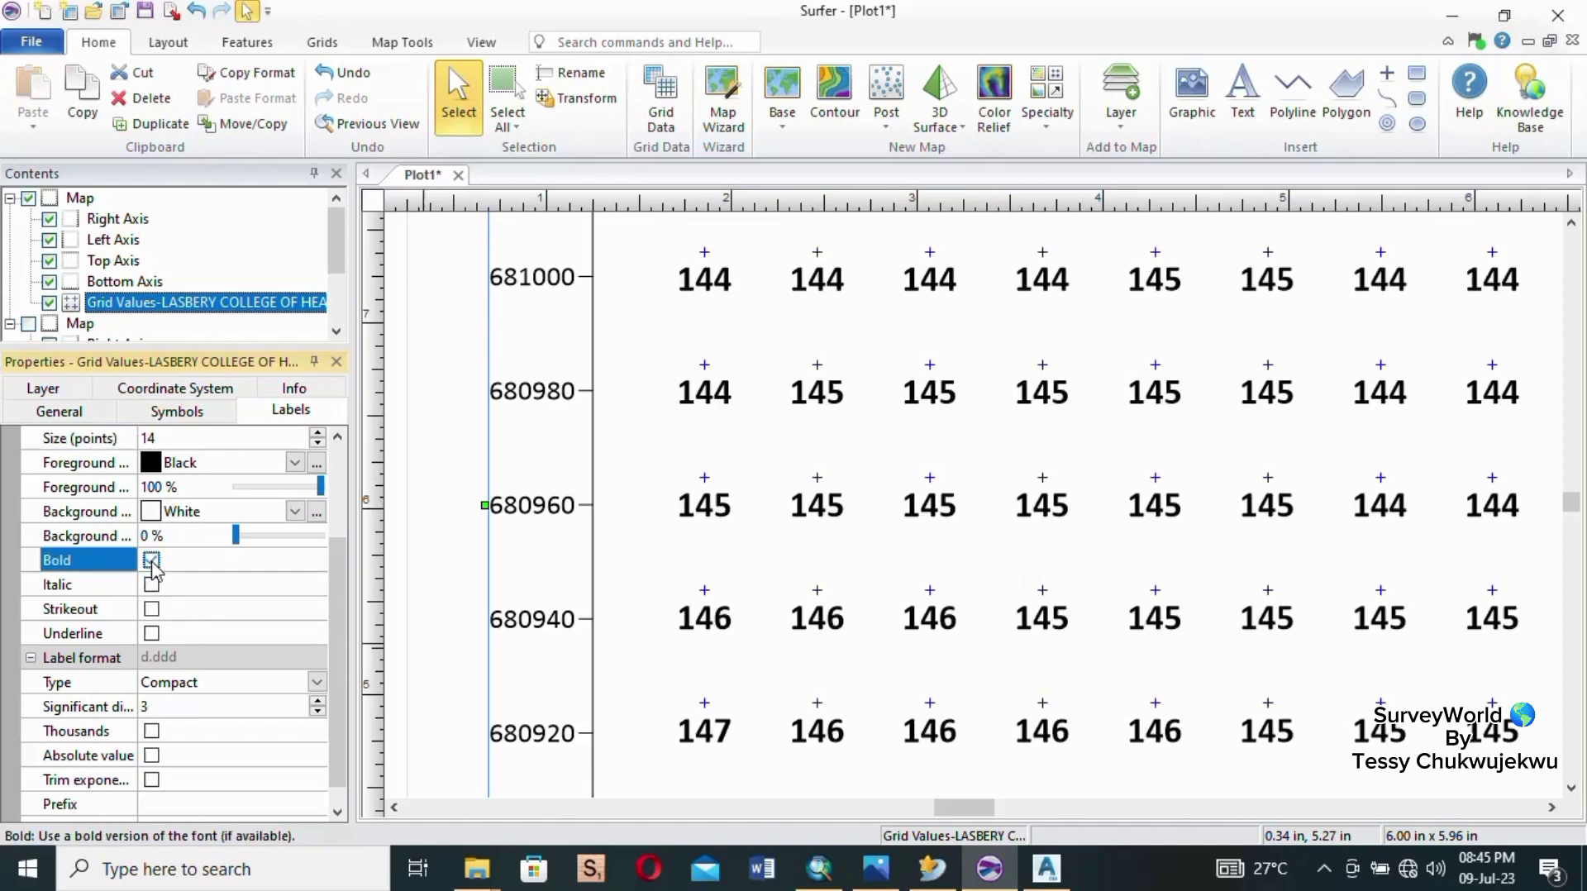
pyautogui.click(152, 584)
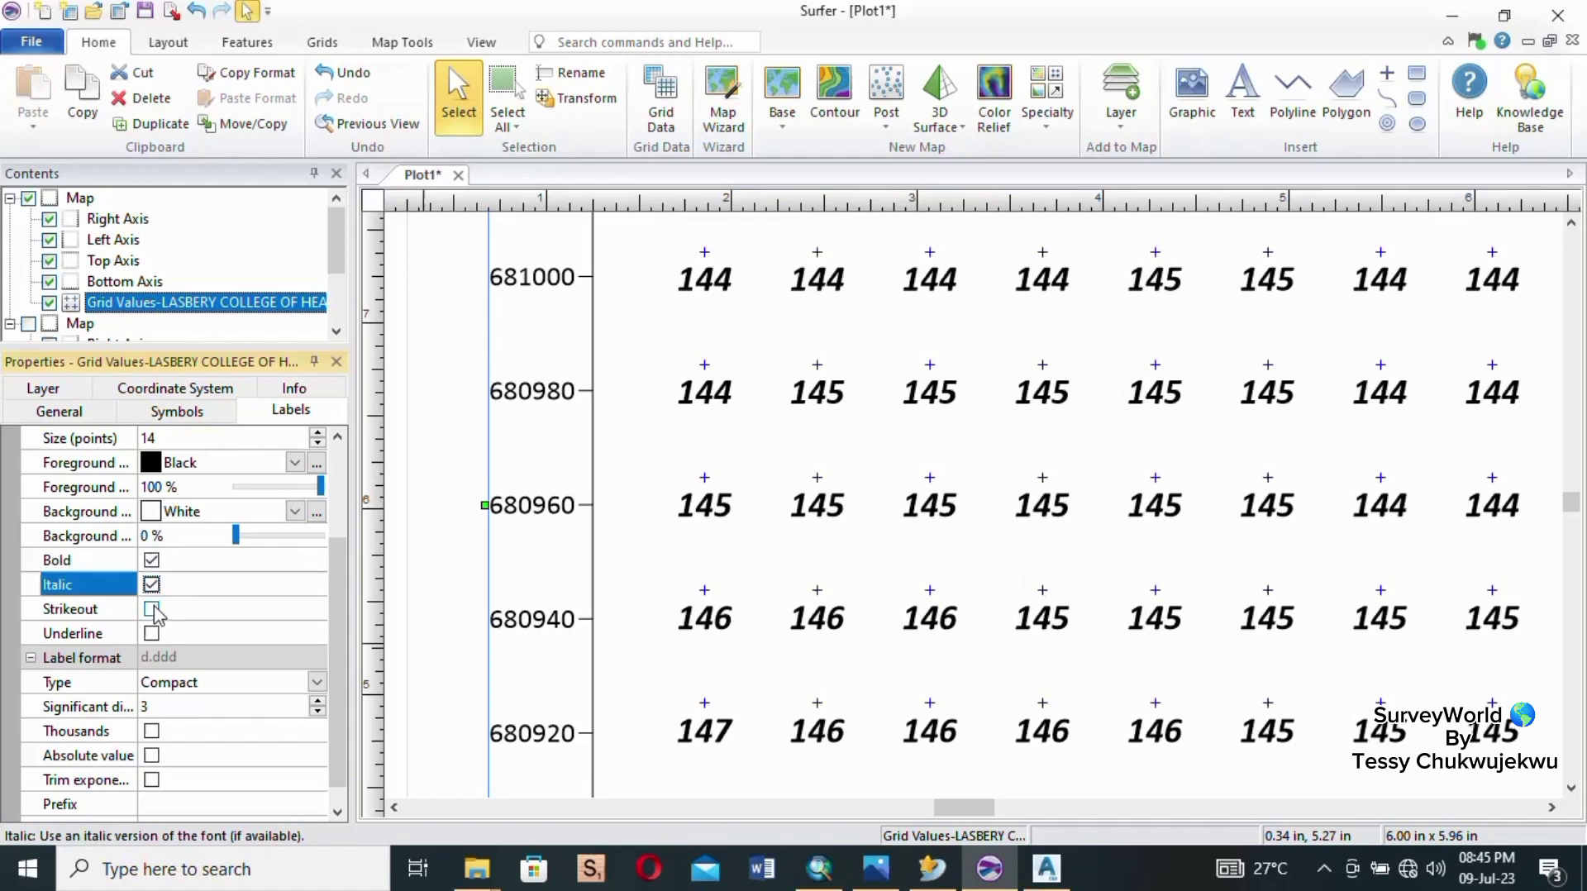
pyautogui.click(153, 611)
pyautogui.click(152, 613)
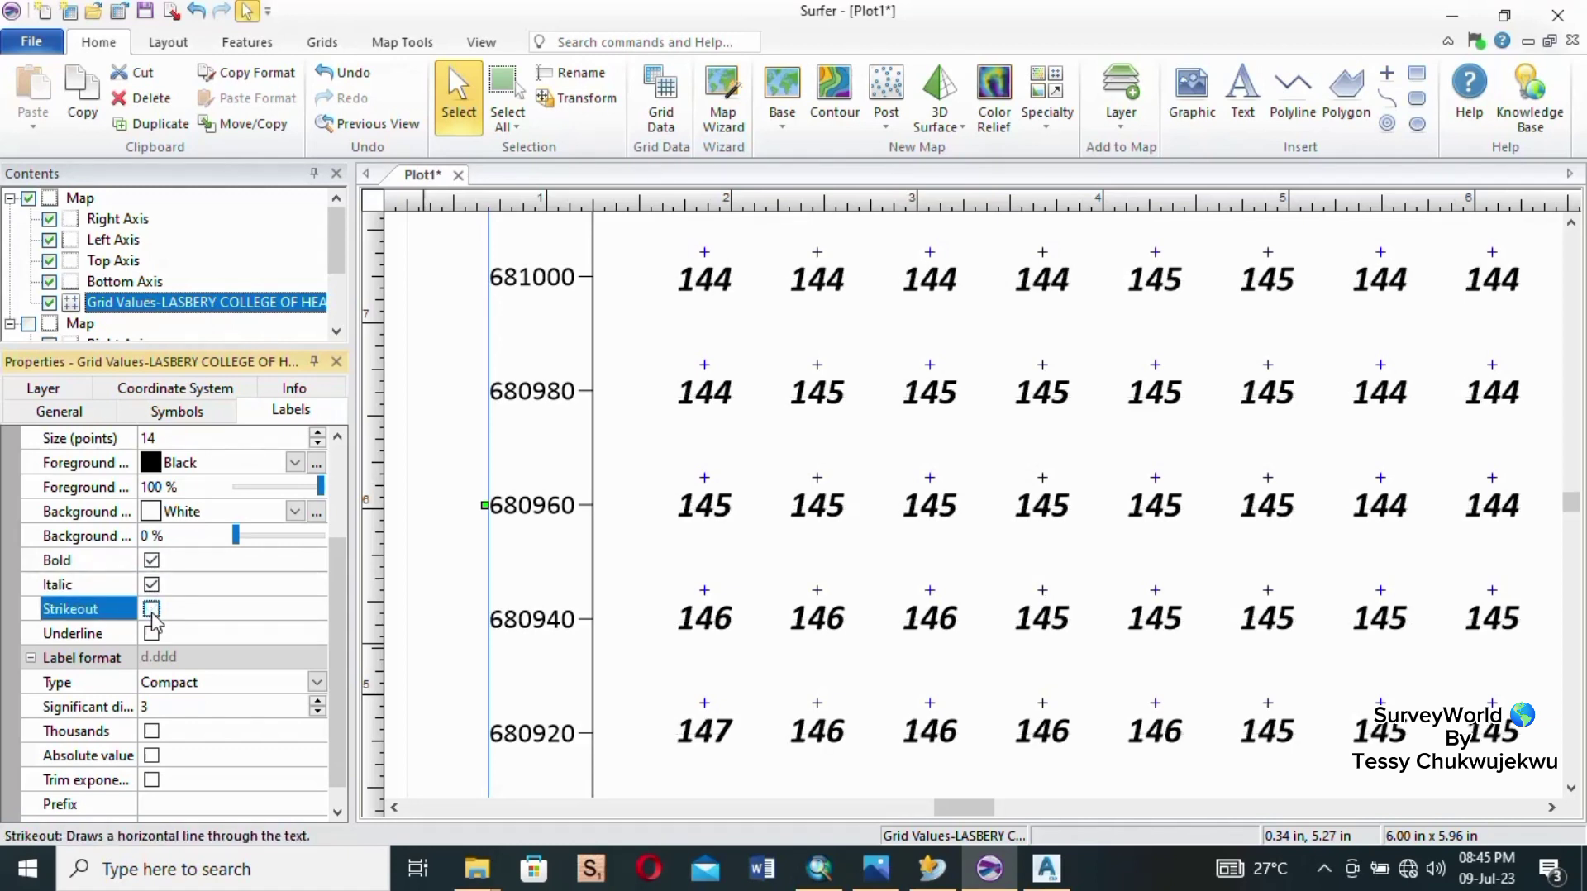
pyautogui.click(153, 634)
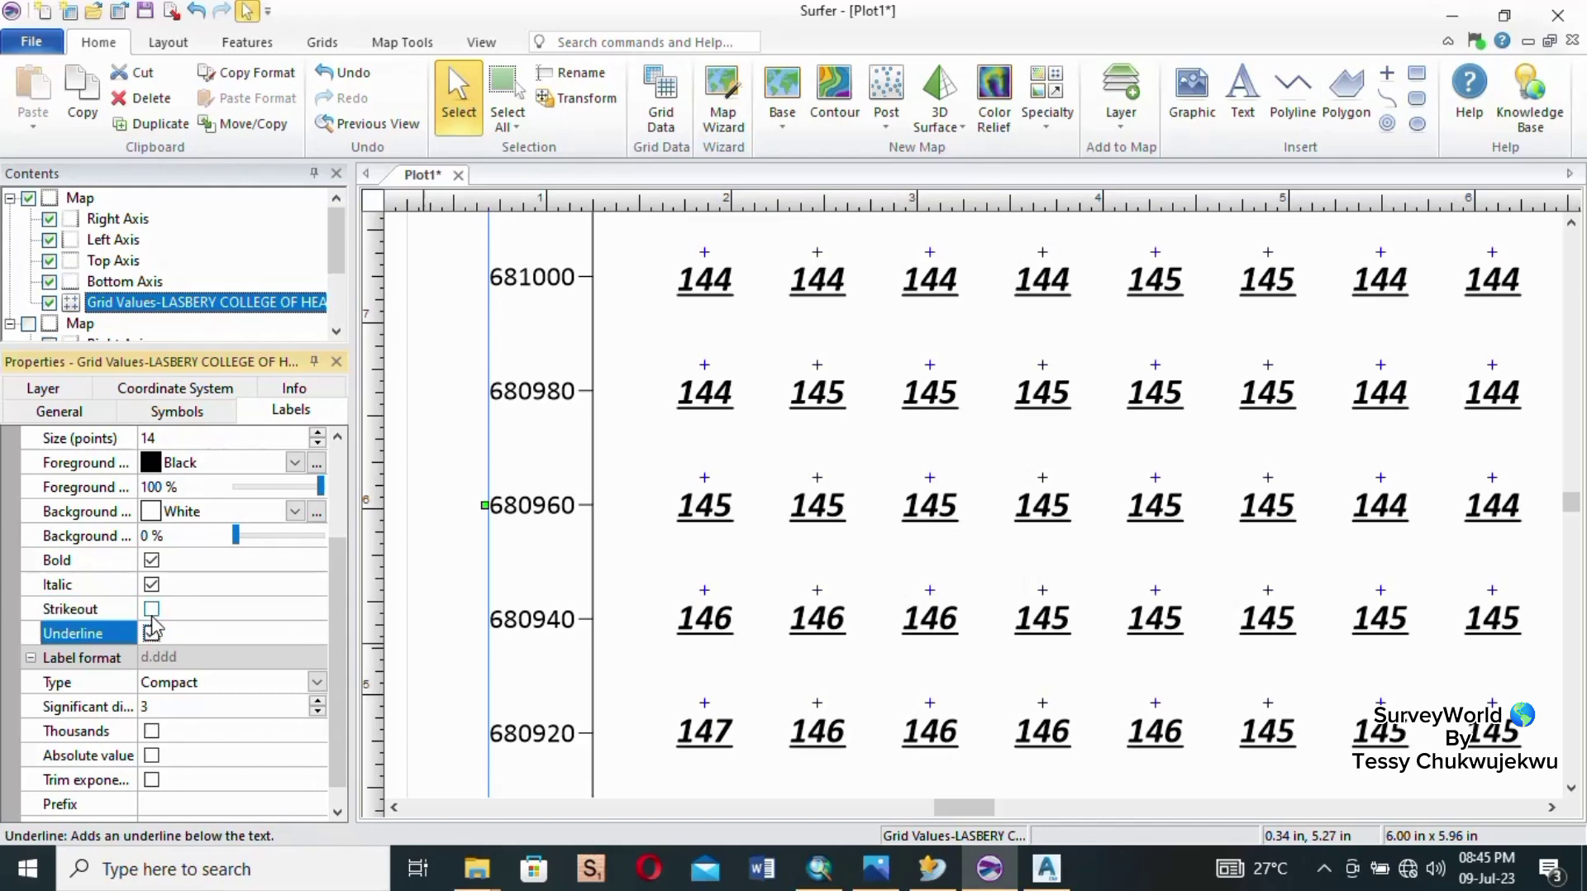
pyautogui.click(152, 634)
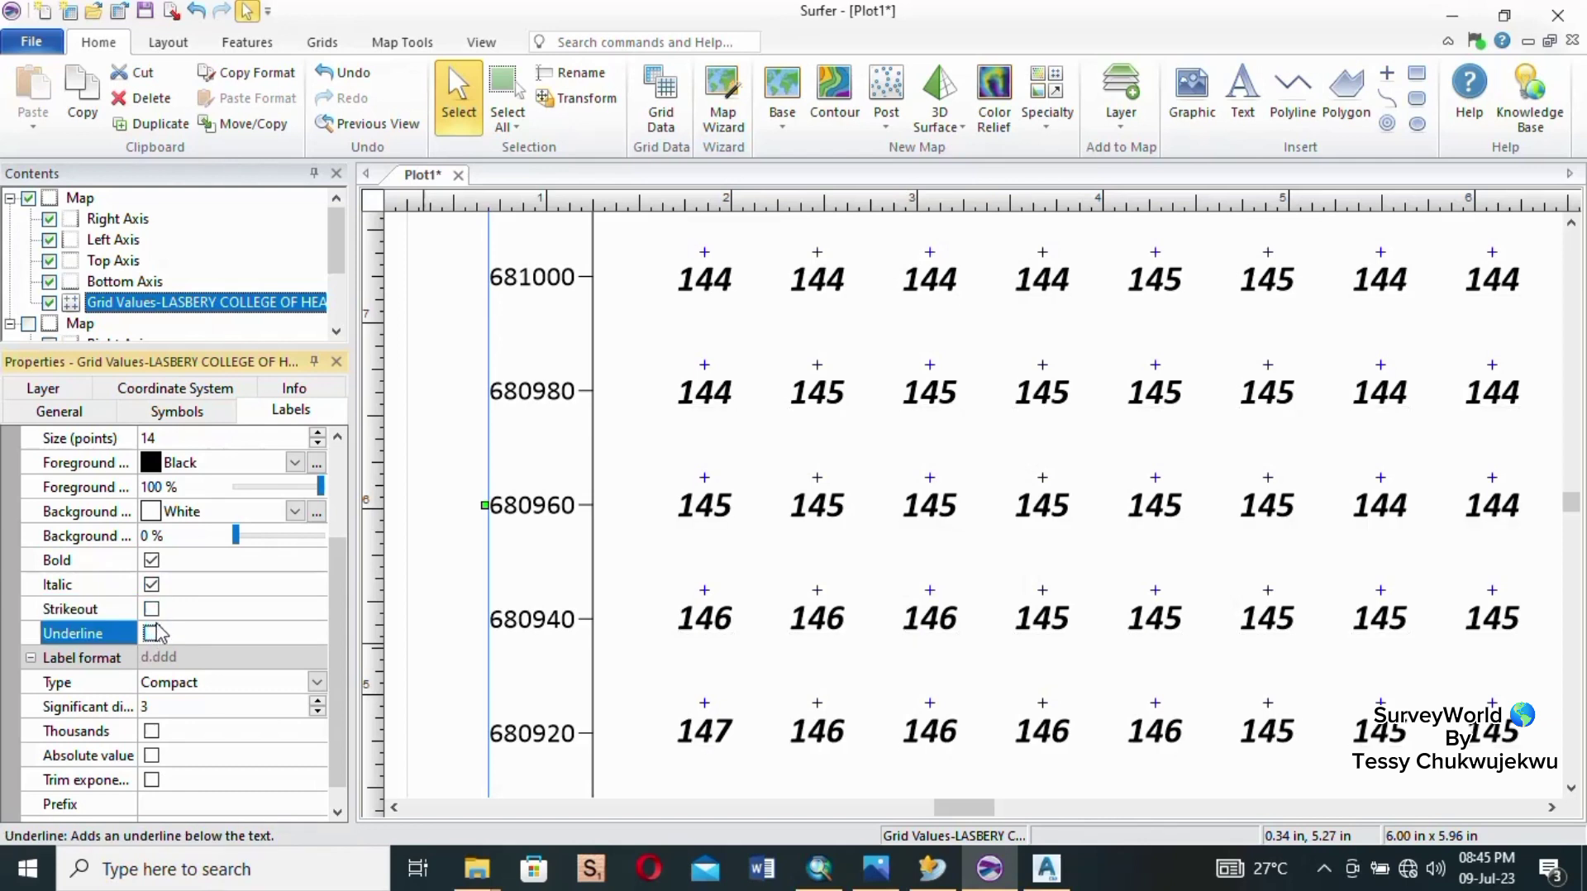
pyautogui.click(152, 585)
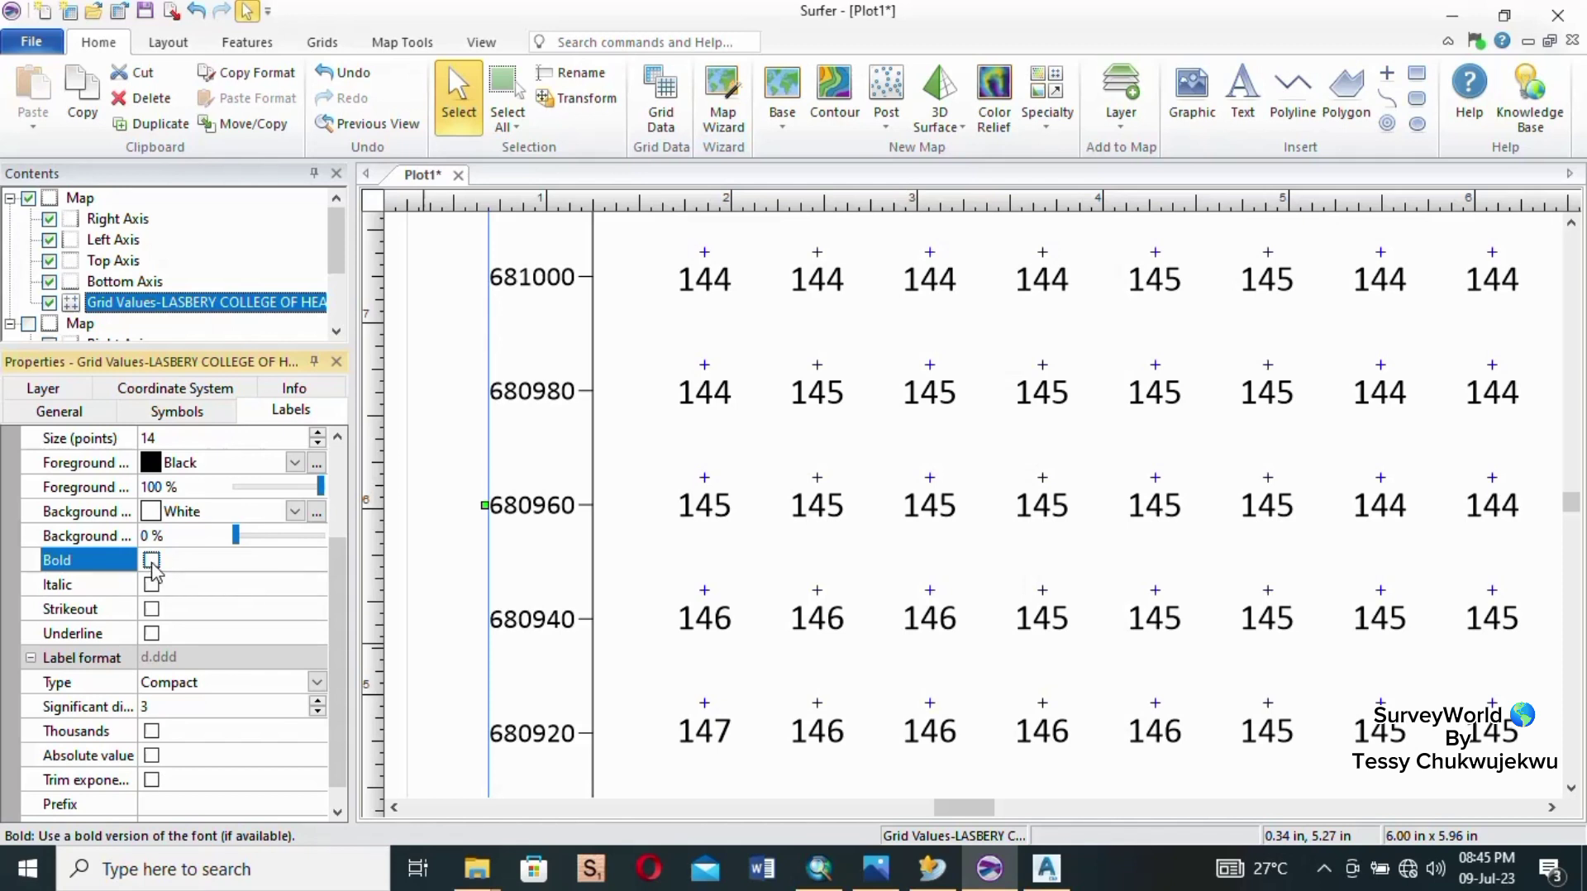
pyautogui.scroll(-1, 195, 527)
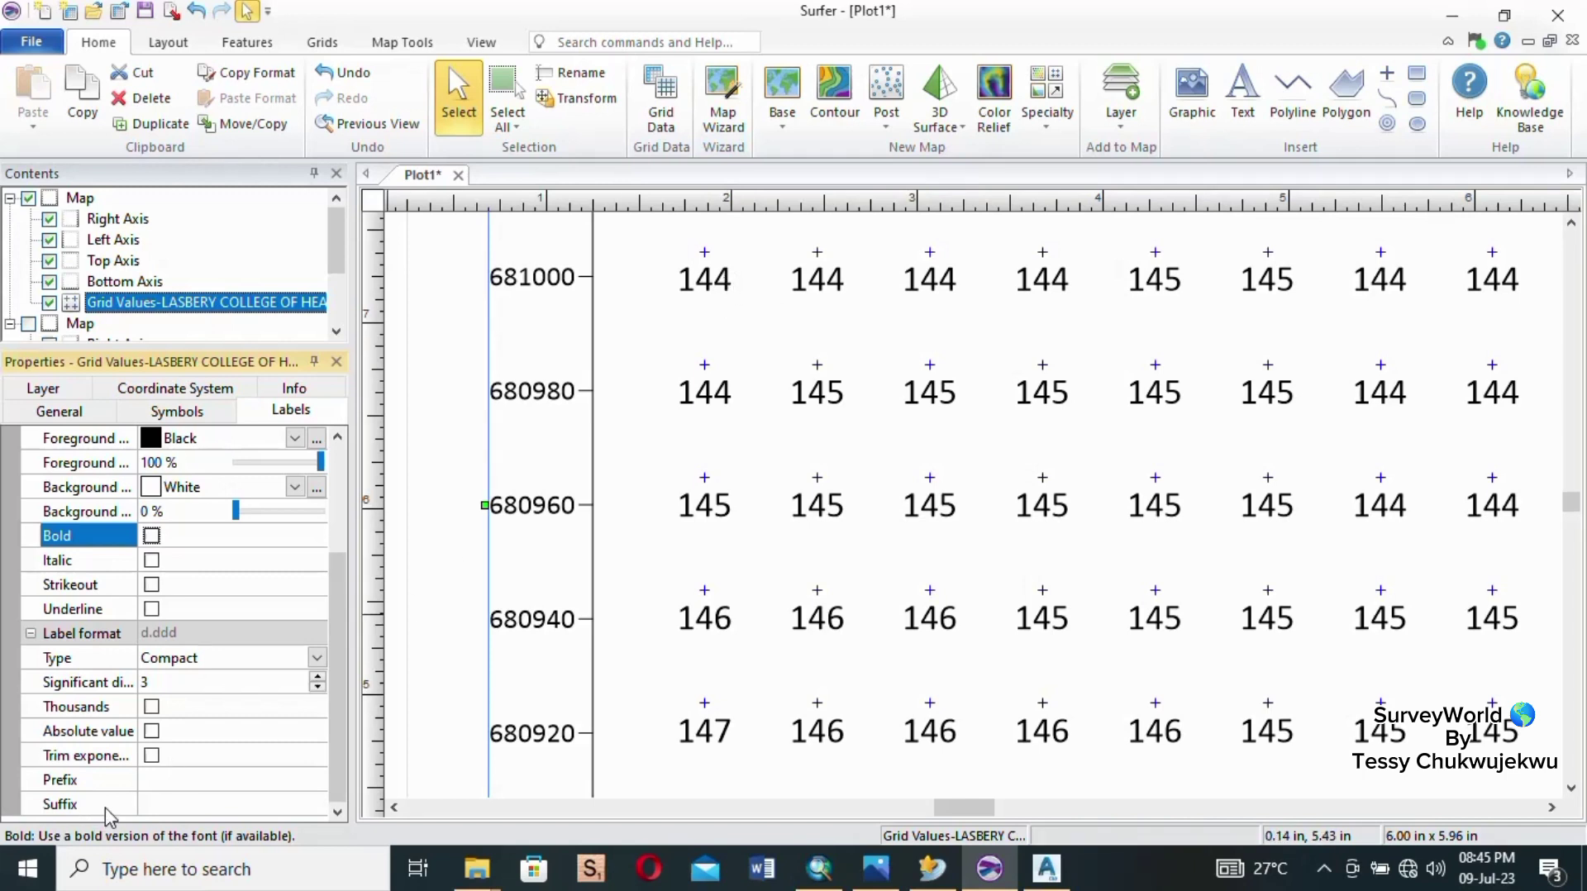
# Give the grid value labels an 'm' suffix and reduce their size from 14 to 8 points.
pyautogui.click(159, 810)
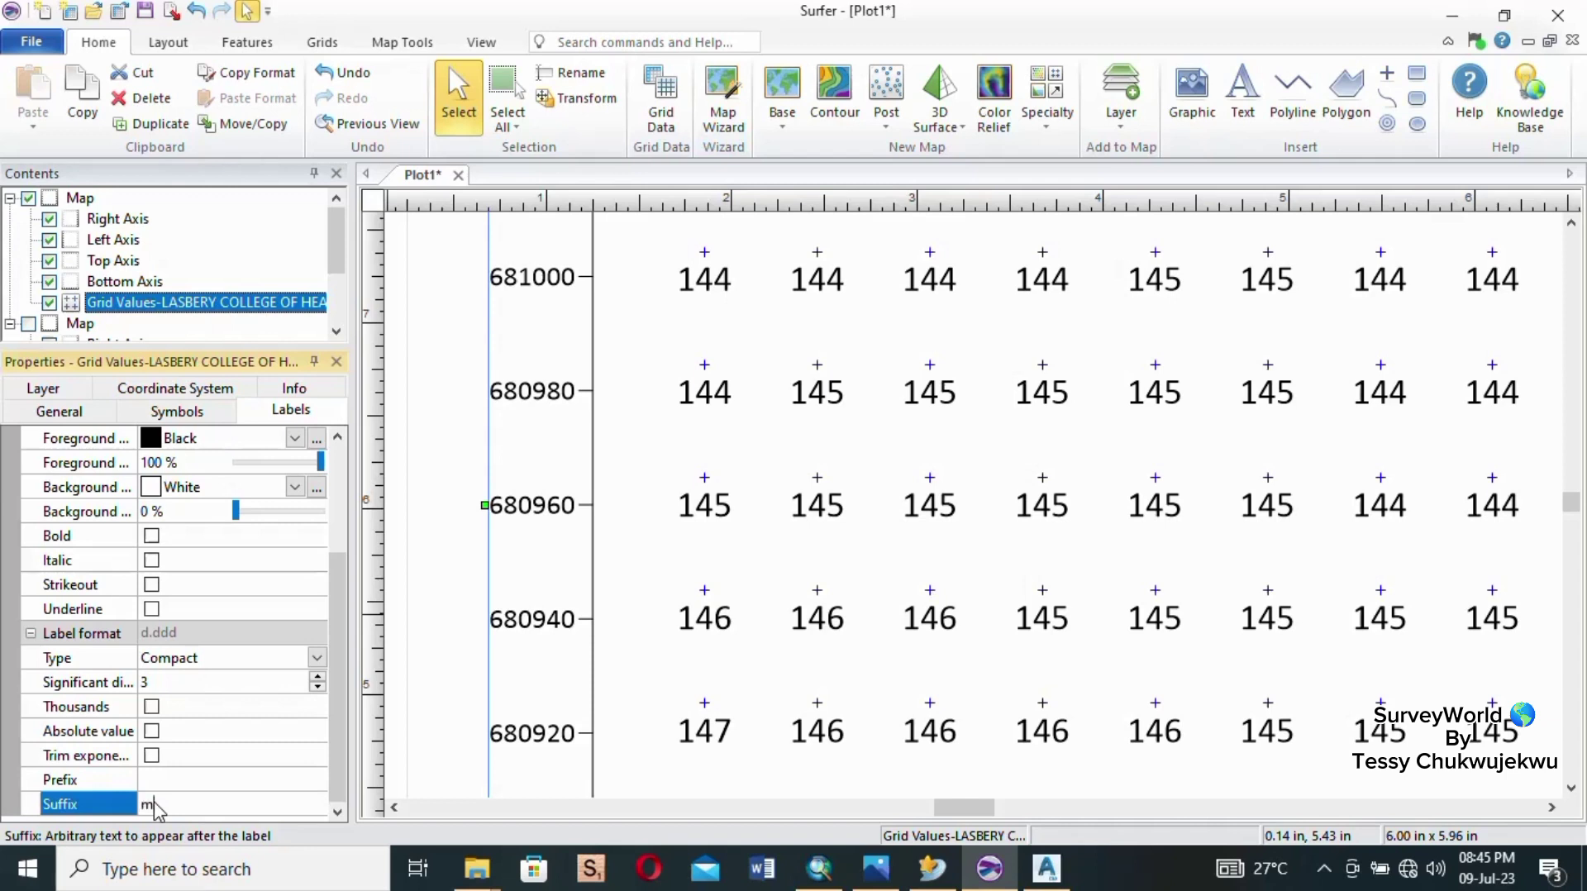
pyautogui.click(48, 806)
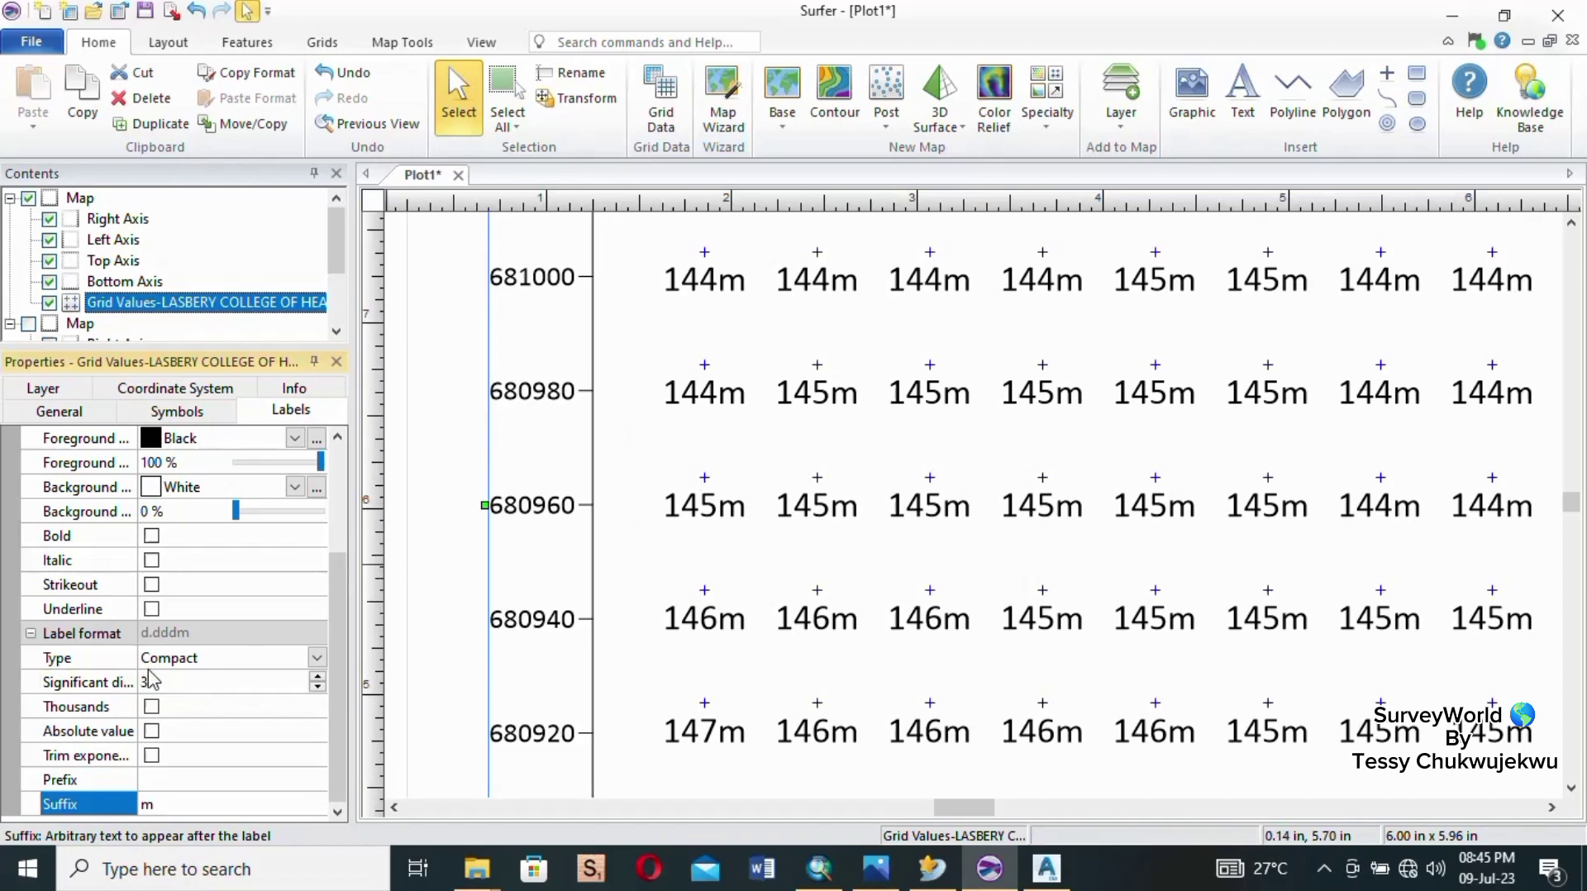
pyautogui.scroll(3, 150, 680)
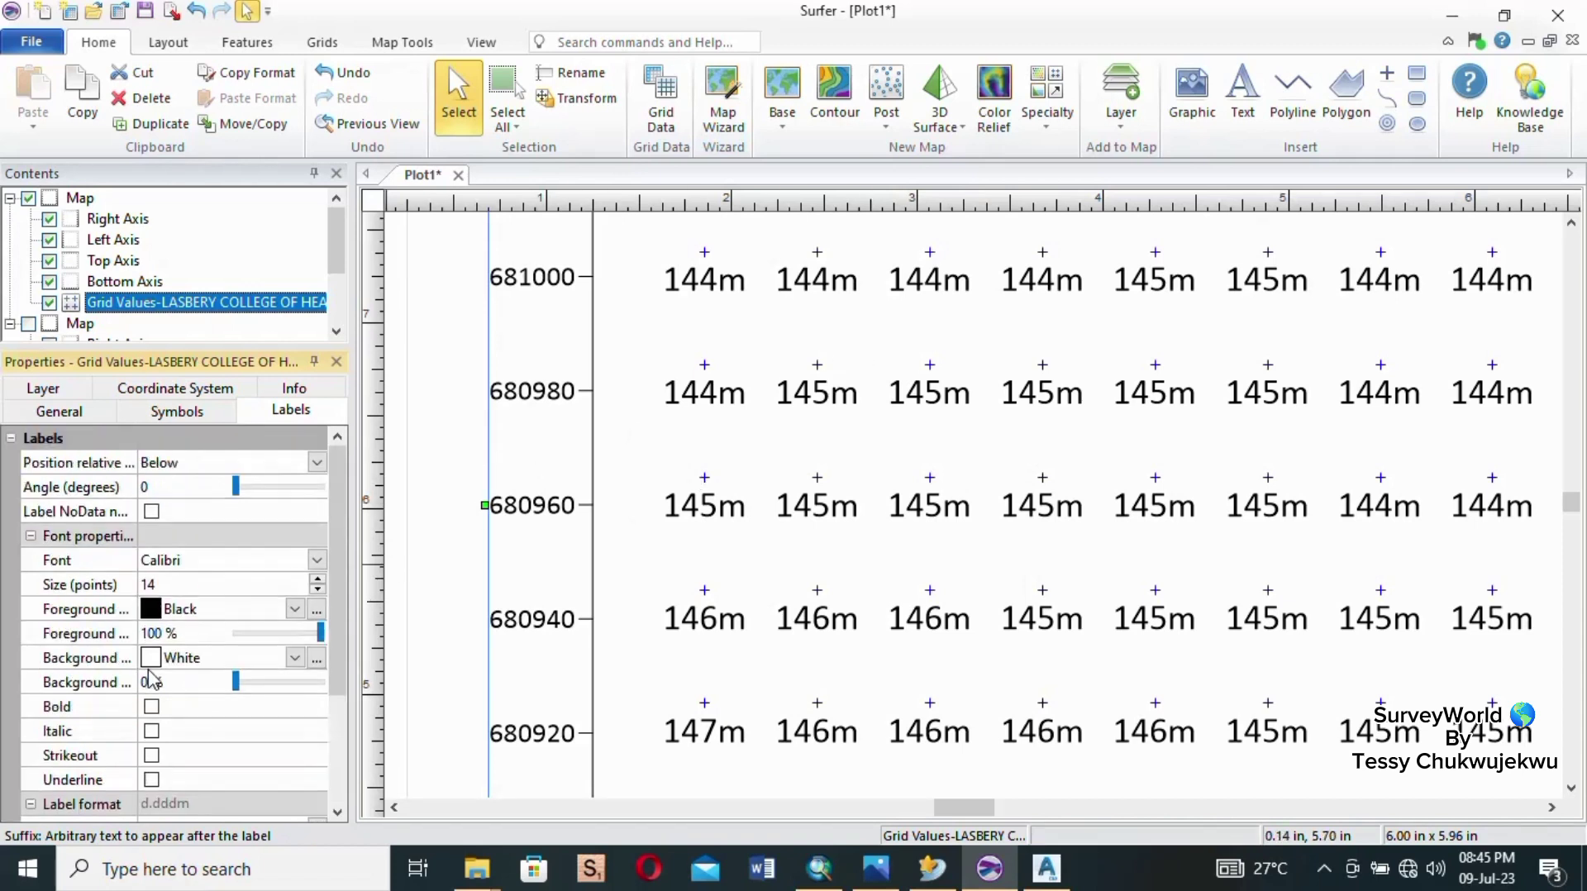
pyautogui.doubleClick(318, 589)
pyautogui.doubleClick(318, 588)
pyautogui.doubleClick(318, 589)
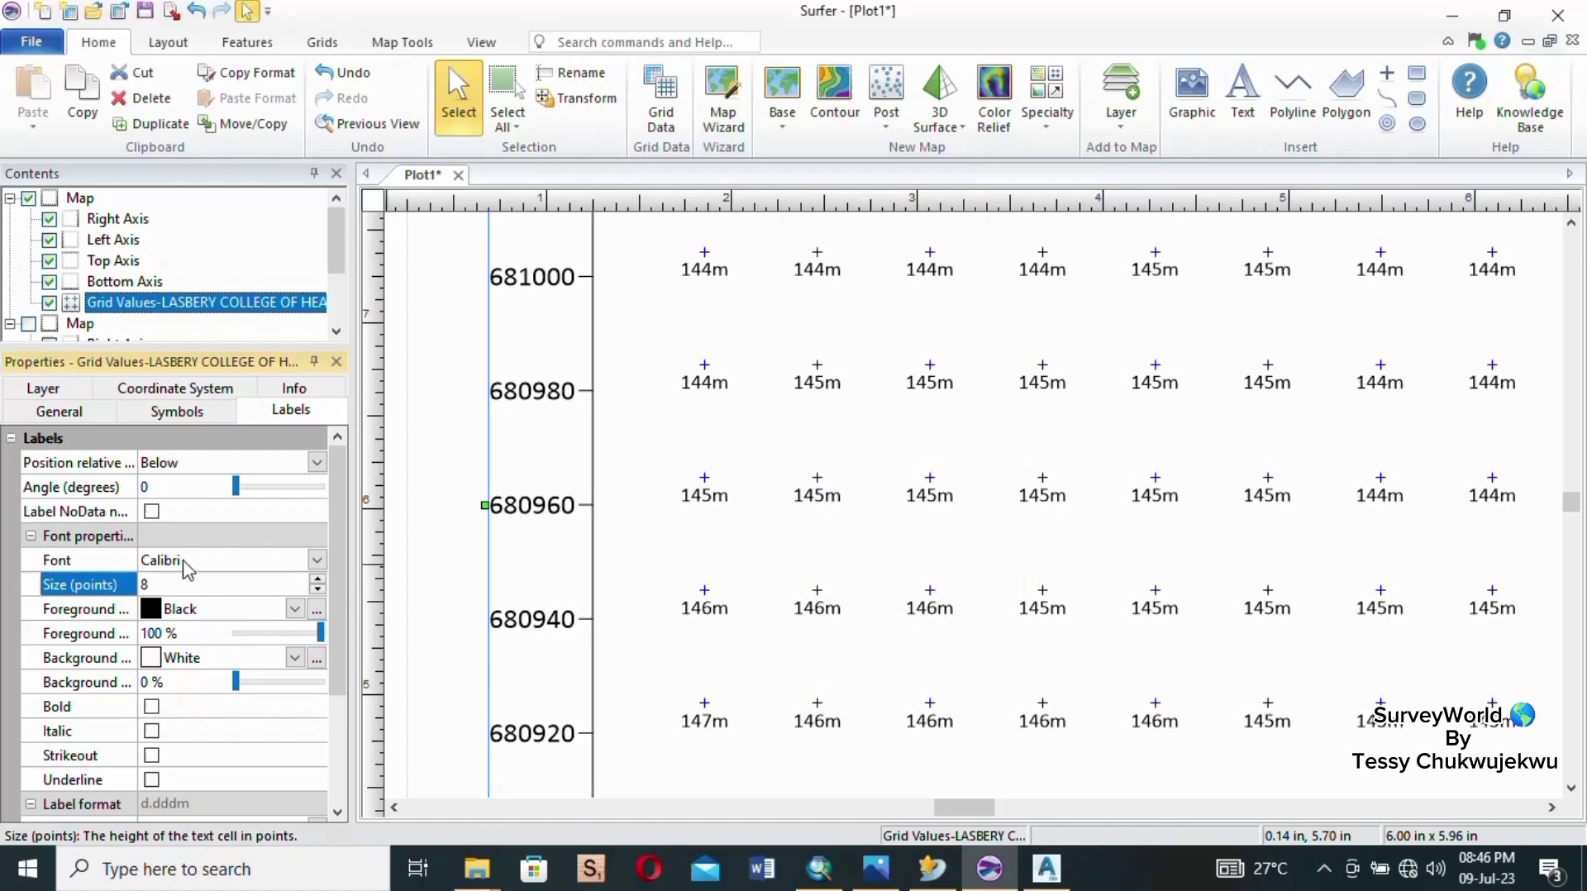
pyautogui.click(209, 418)
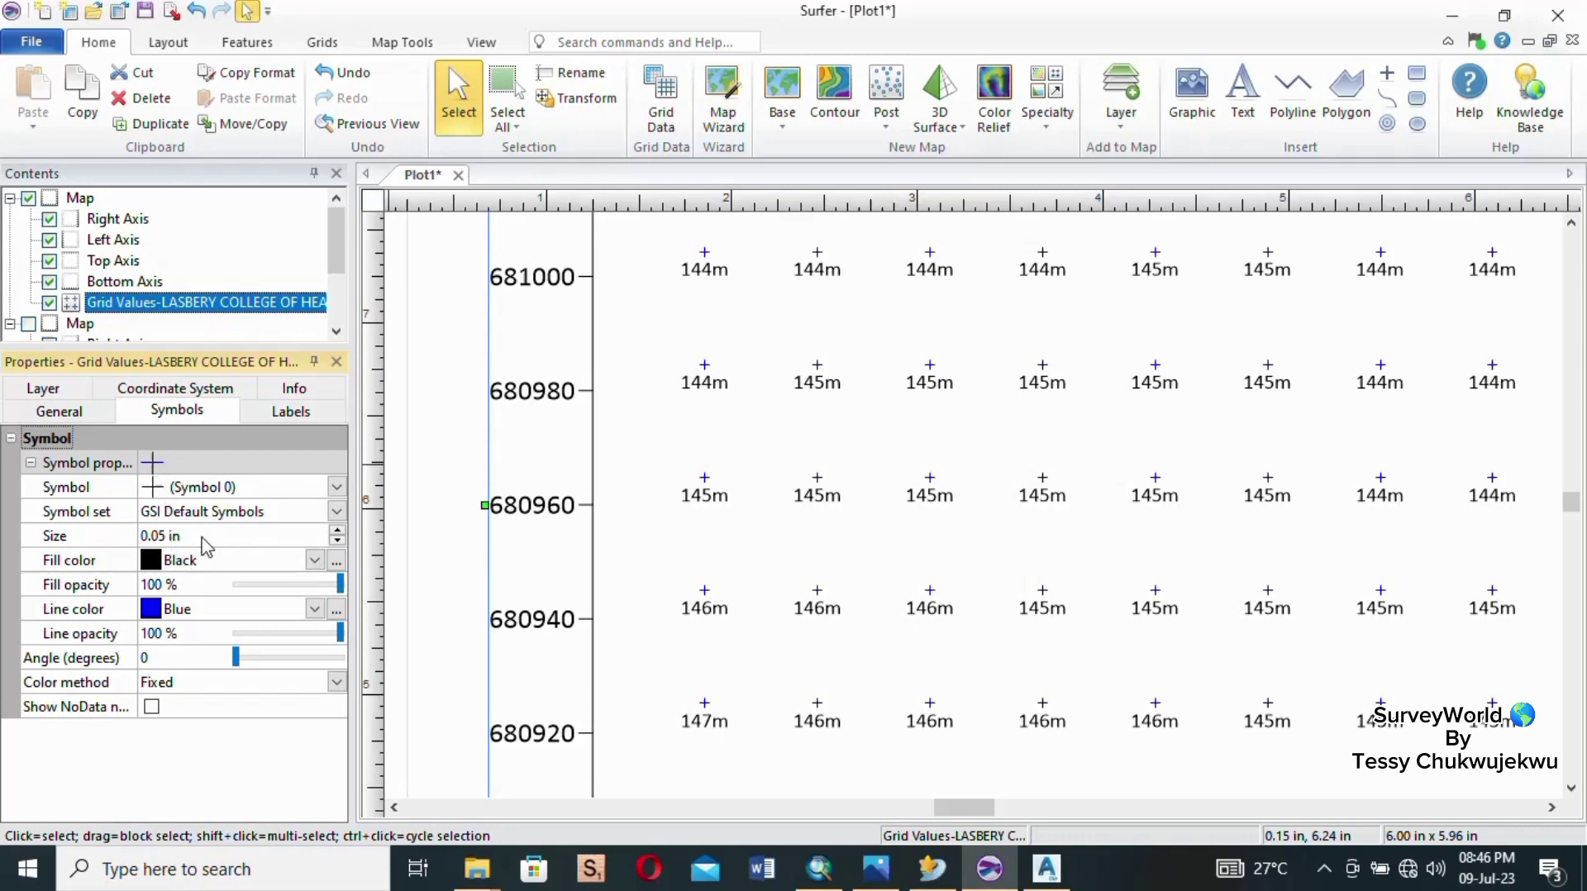
# Raise the plus symbol size to 0.11 in, keeping the blue line colour.
pyautogui.click(338, 532)
pyautogui.click(338, 531)
pyautogui.click(338, 532)
pyautogui.click(338, 532)
pyautogui.click(338, 531)
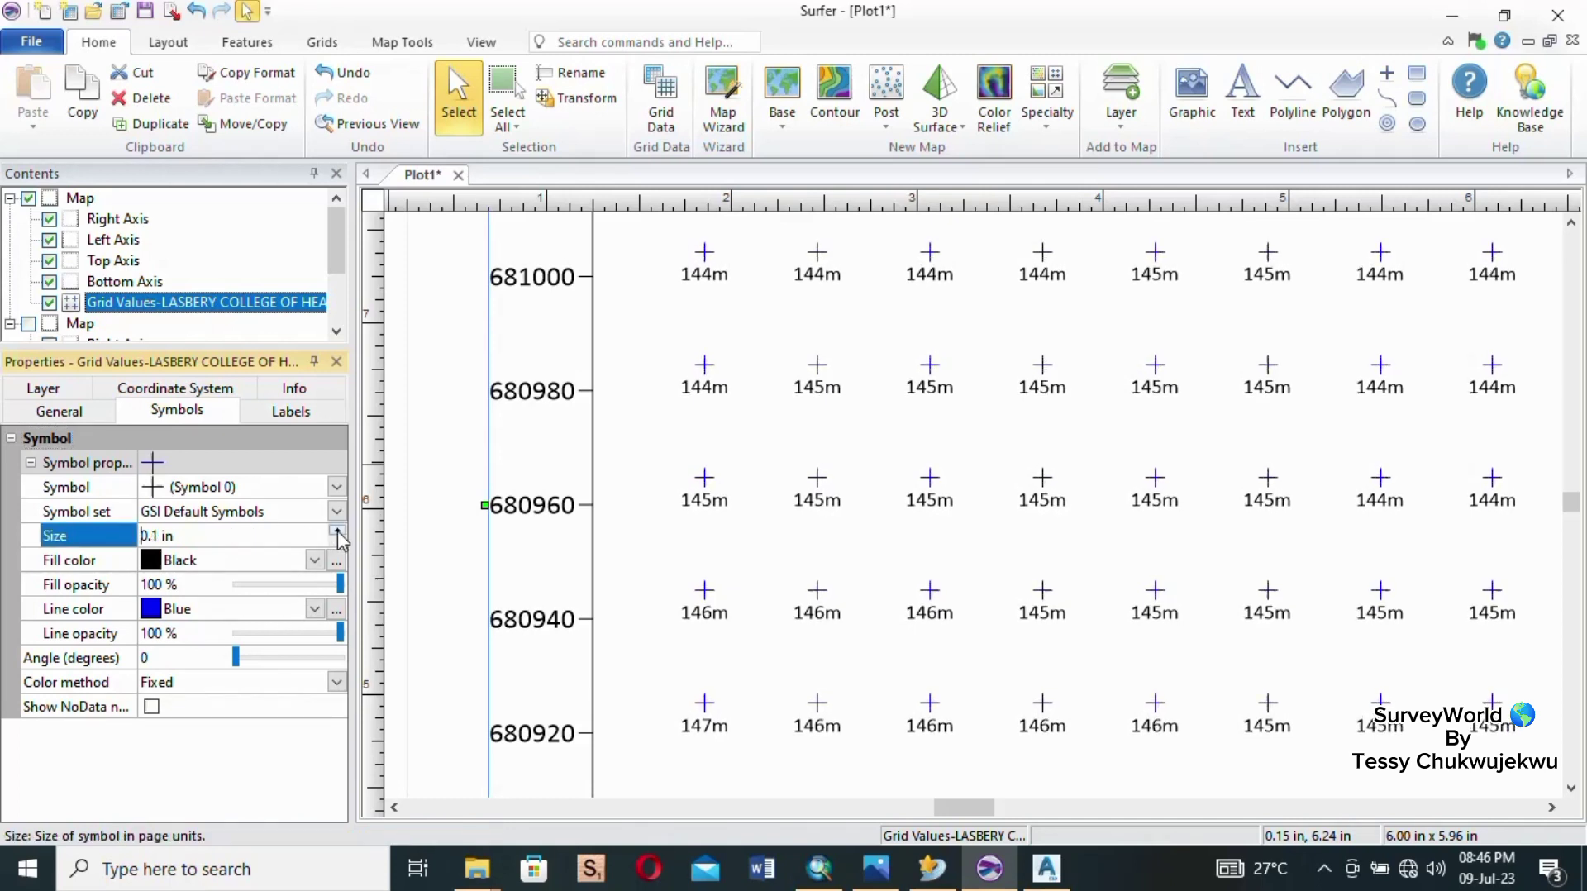
pyautogui.click(338, 531)
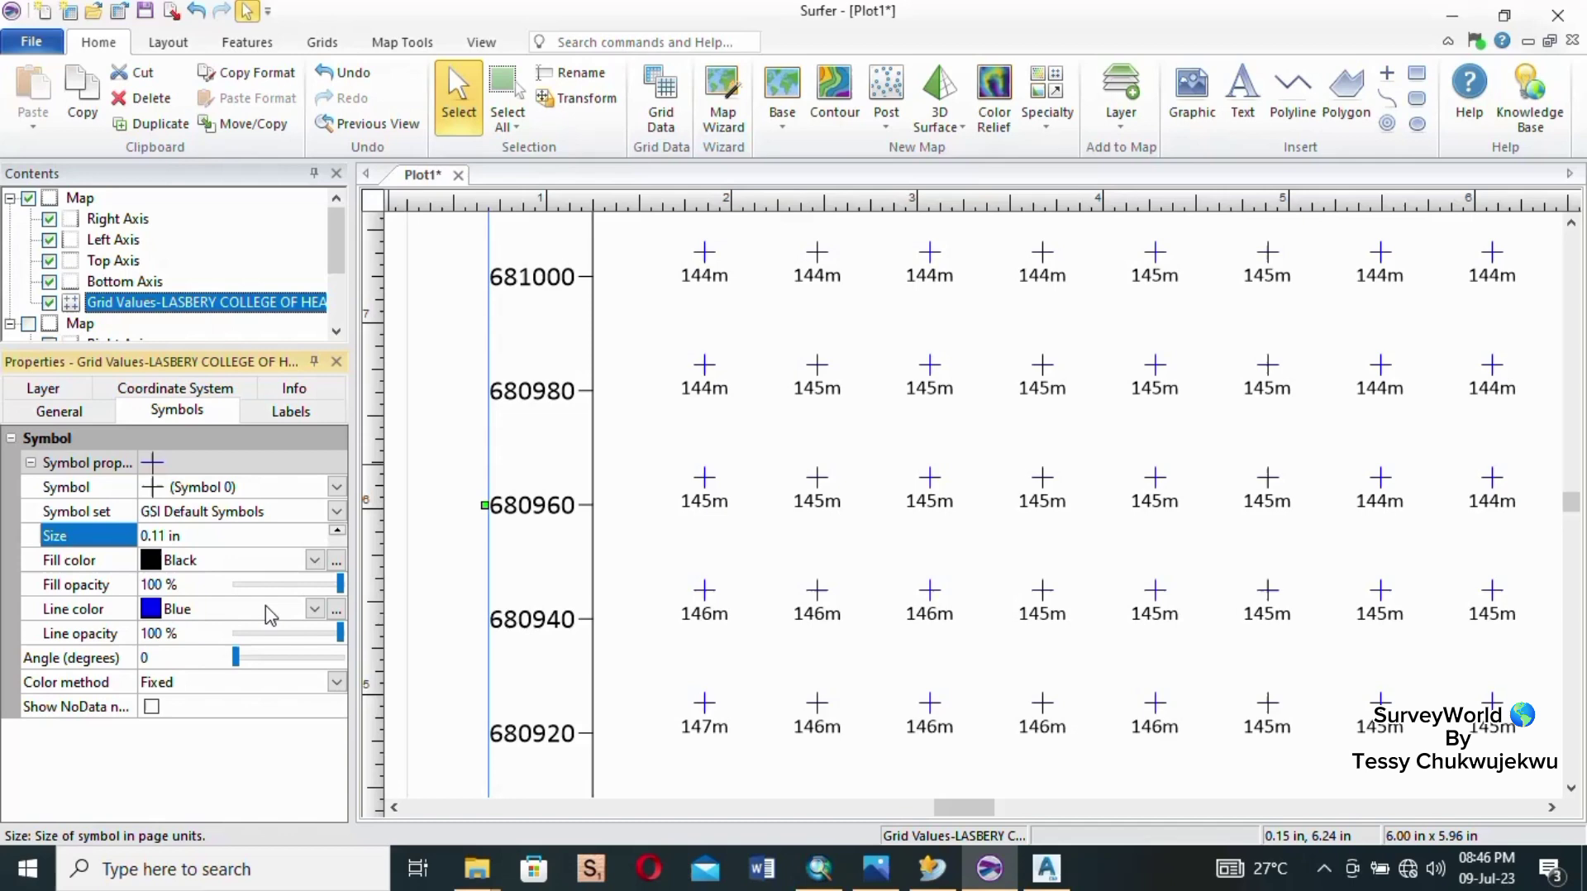
pyautogui.click(337, 612)
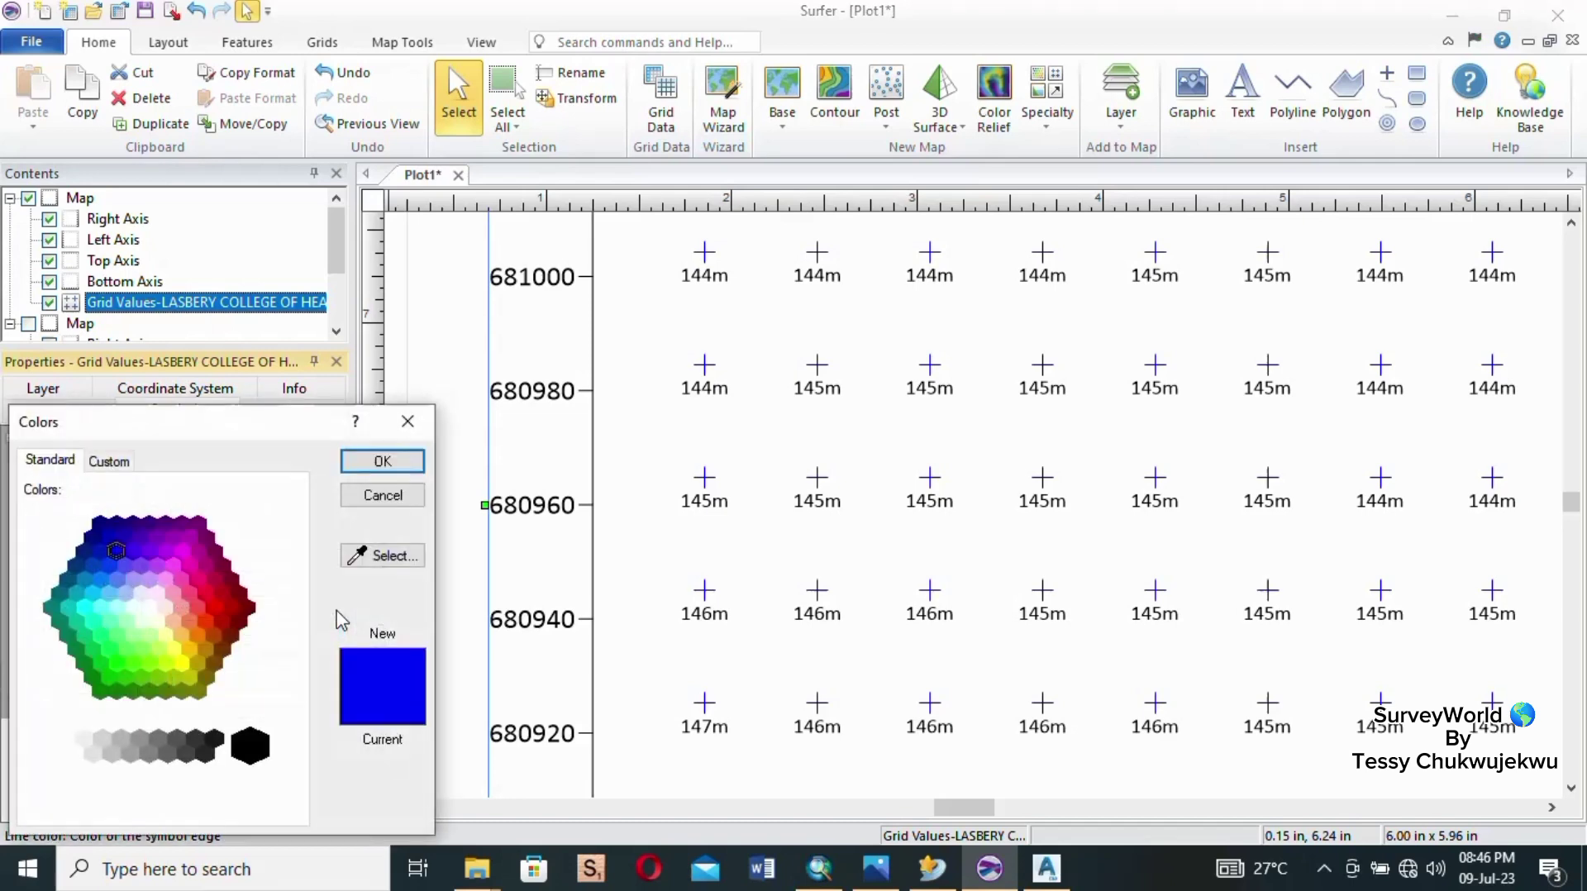
pyautogui.click(408, 428)
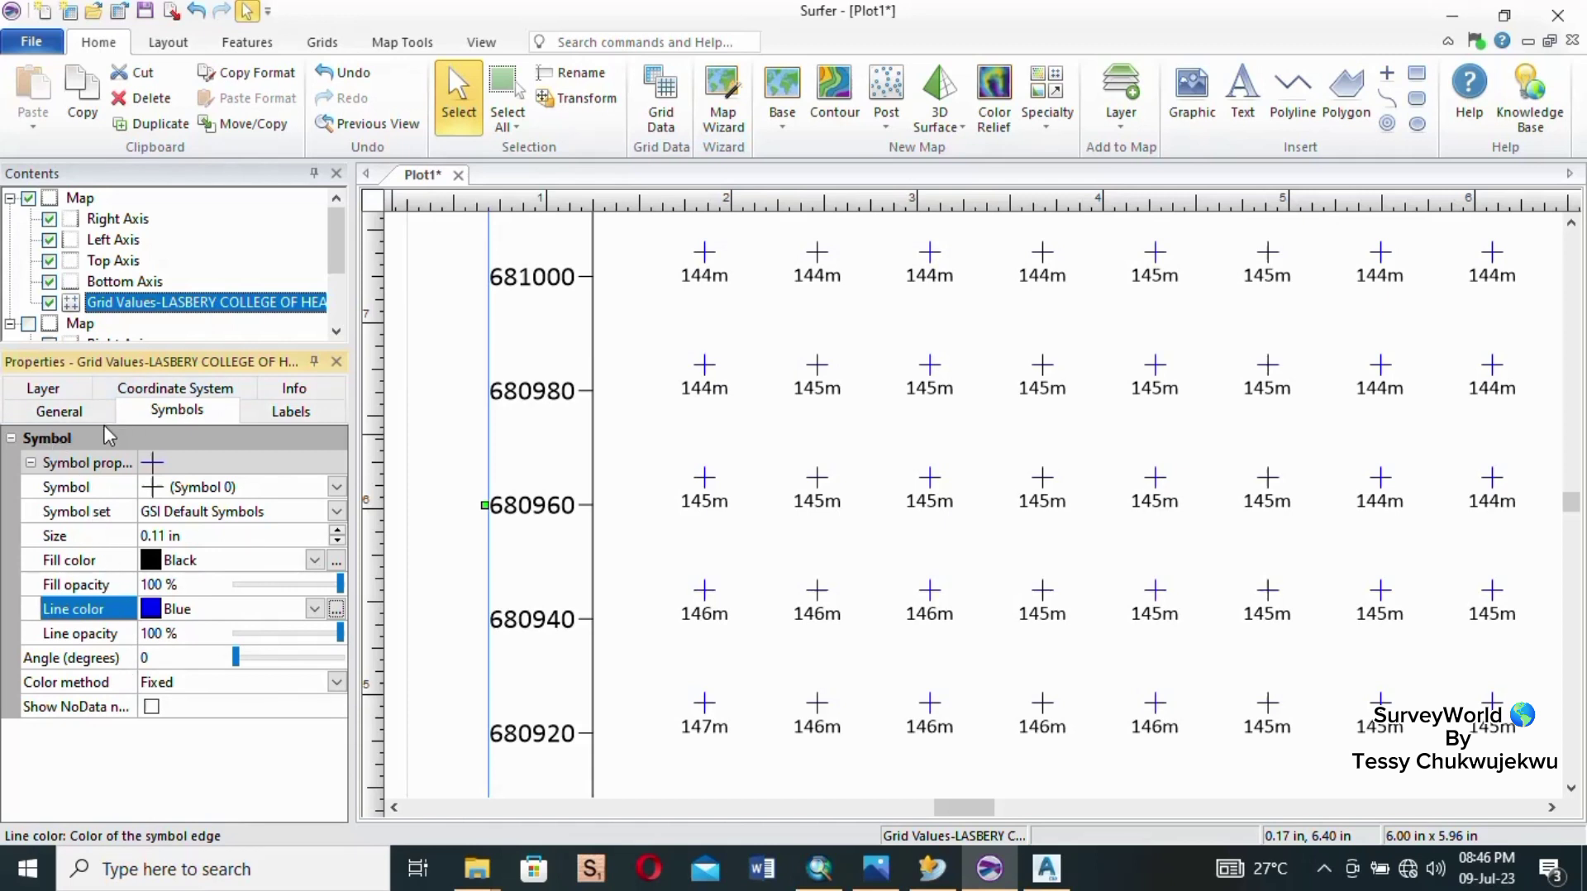
# Review the Grid Values General, Layer and Info tabs.
pyautogui.click(81, 418)
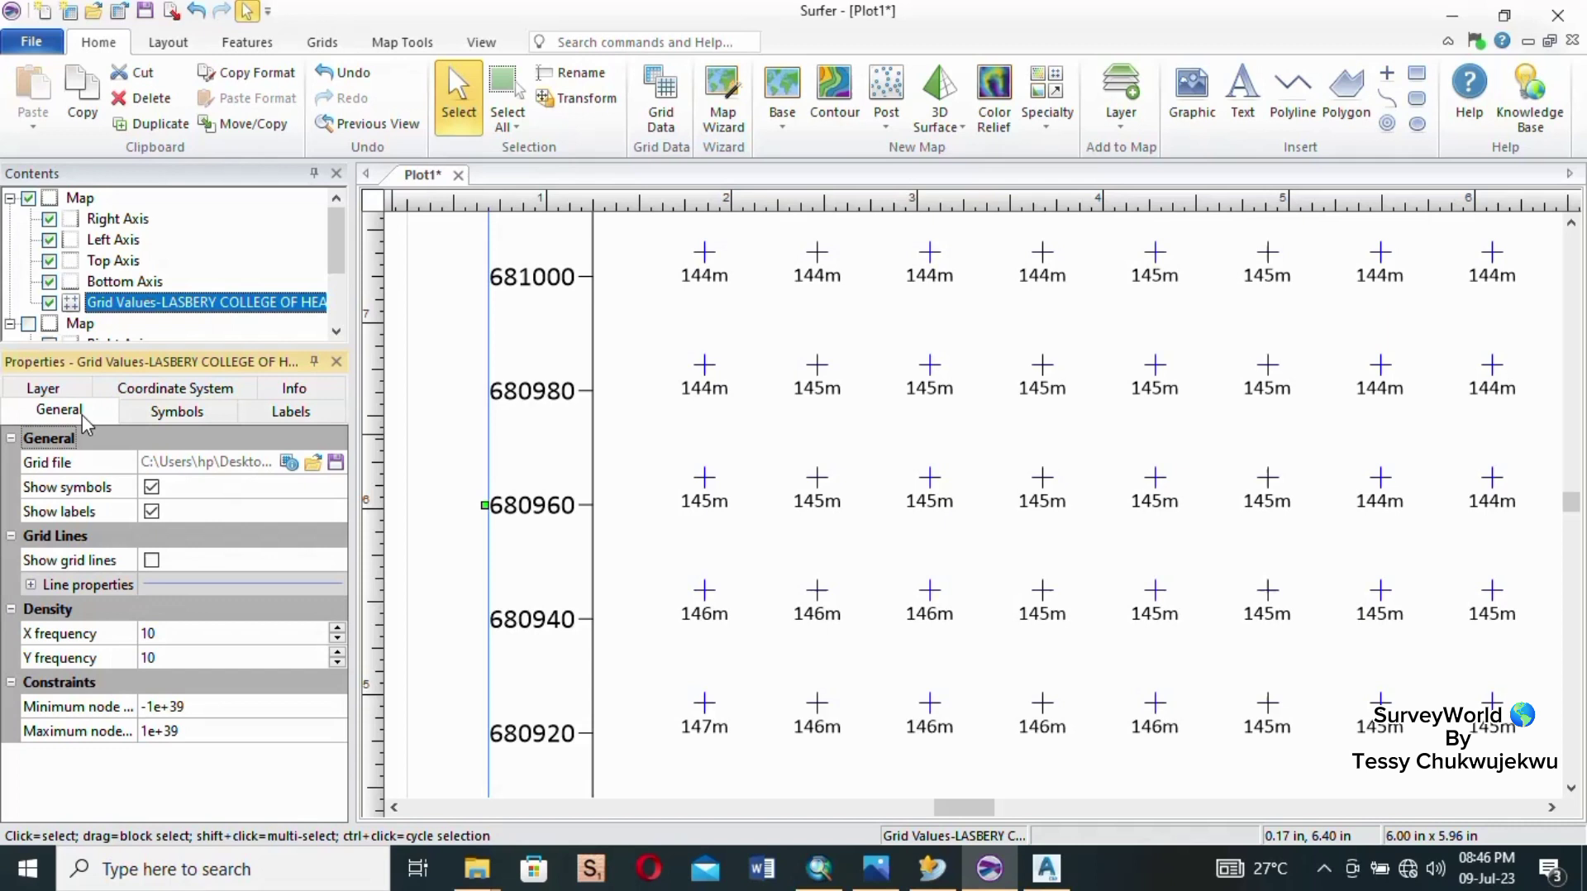
pyautogui.click(58, 394)
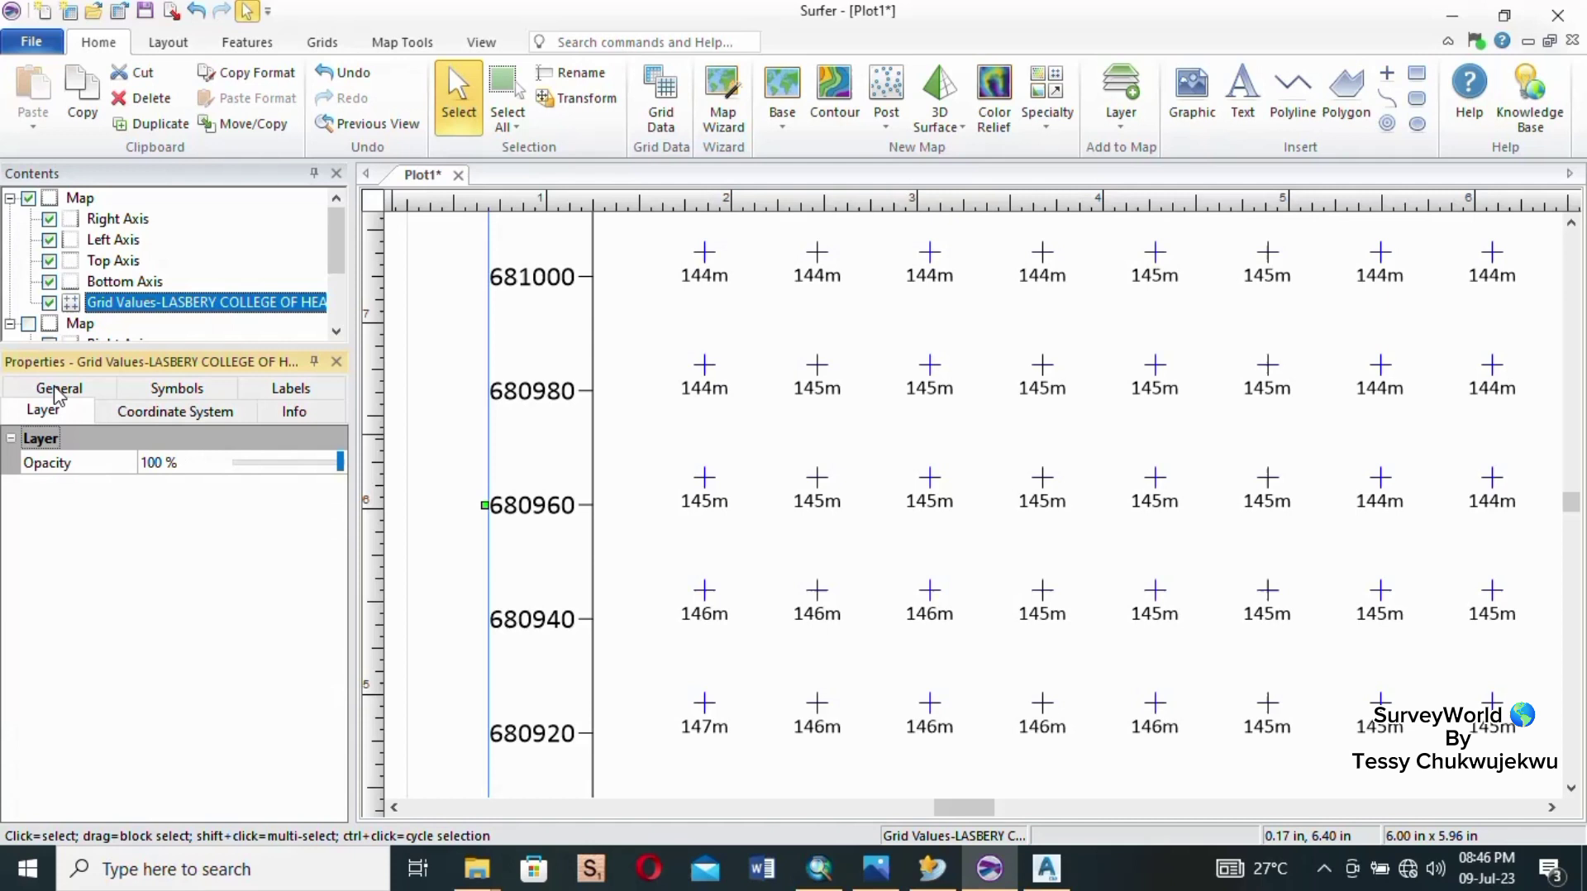
pyautogui.click(293, 413)
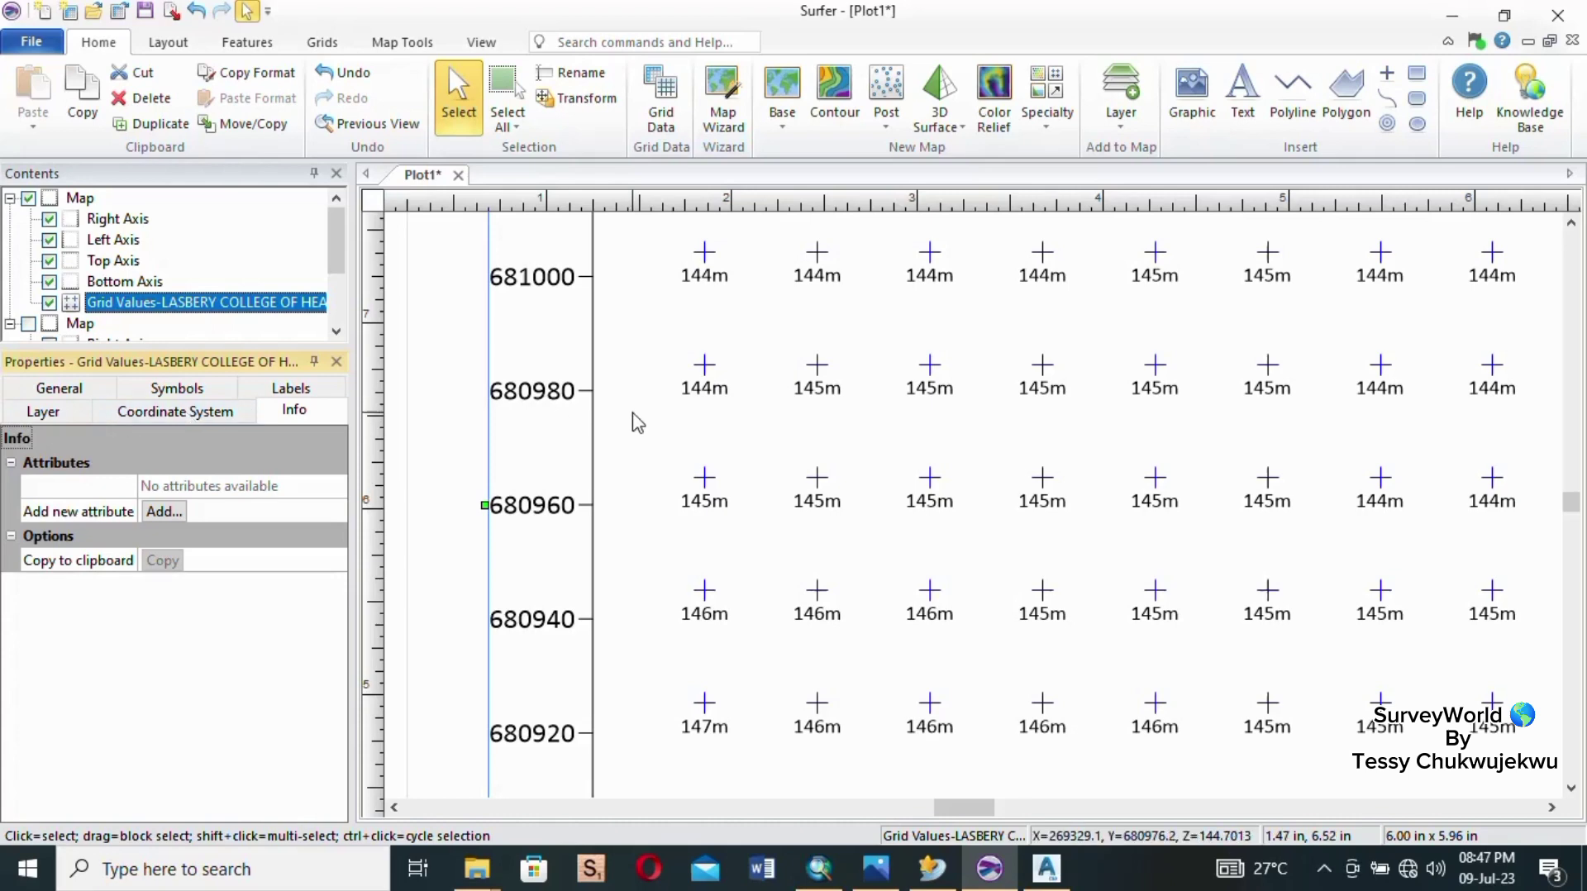
# Reselect the Grid Values layer and review its General and label font settings.
pyautogui.scroll(1, 684, 476)
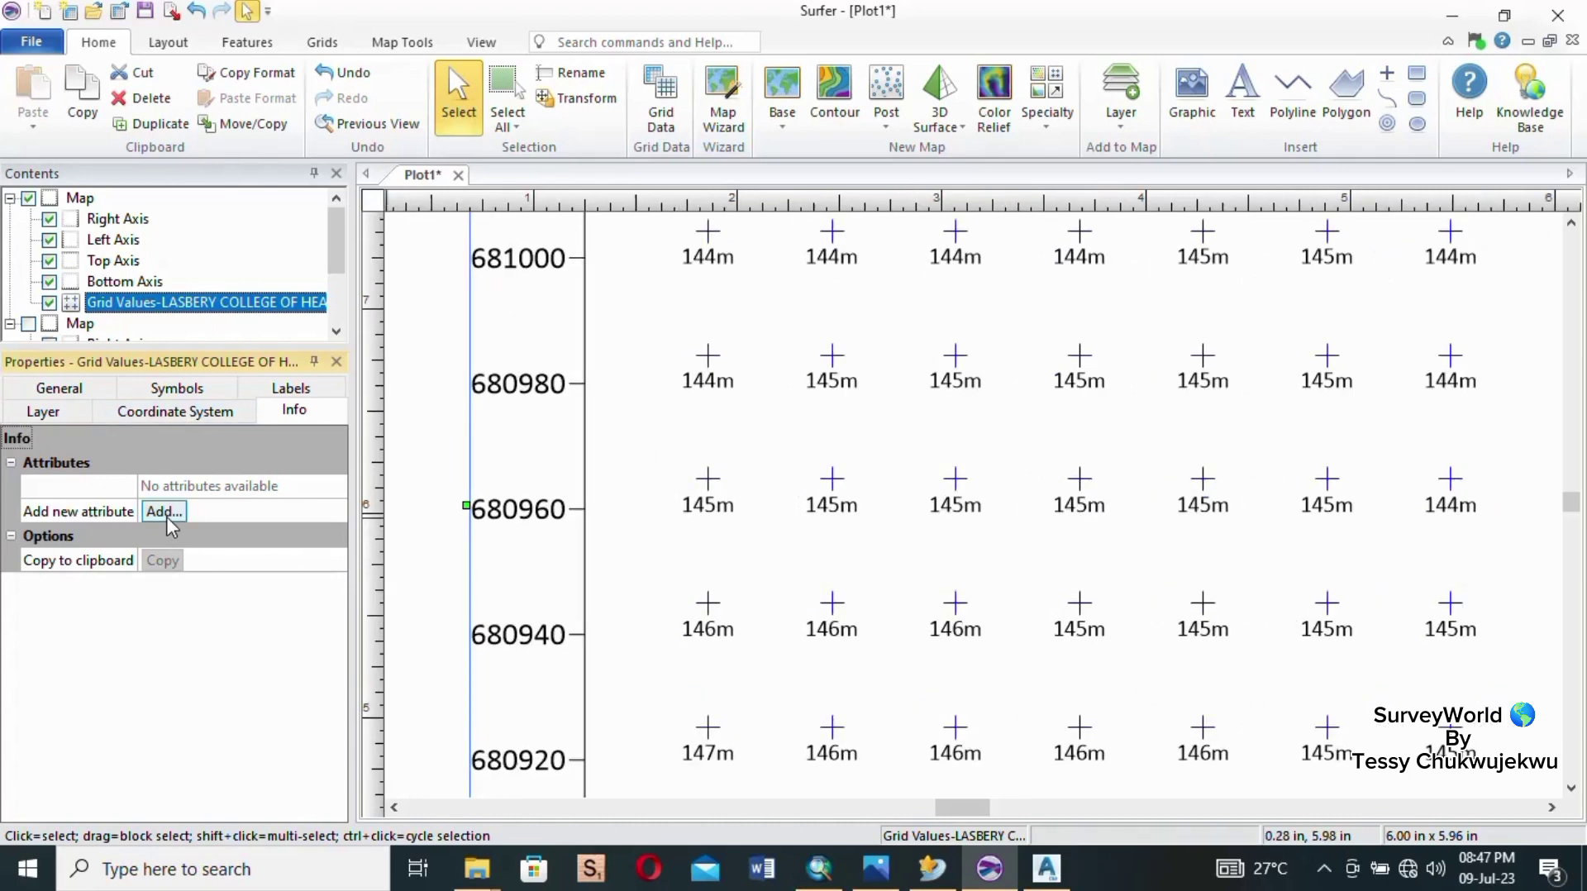
pyautogui.scroll(1, 659, 446)
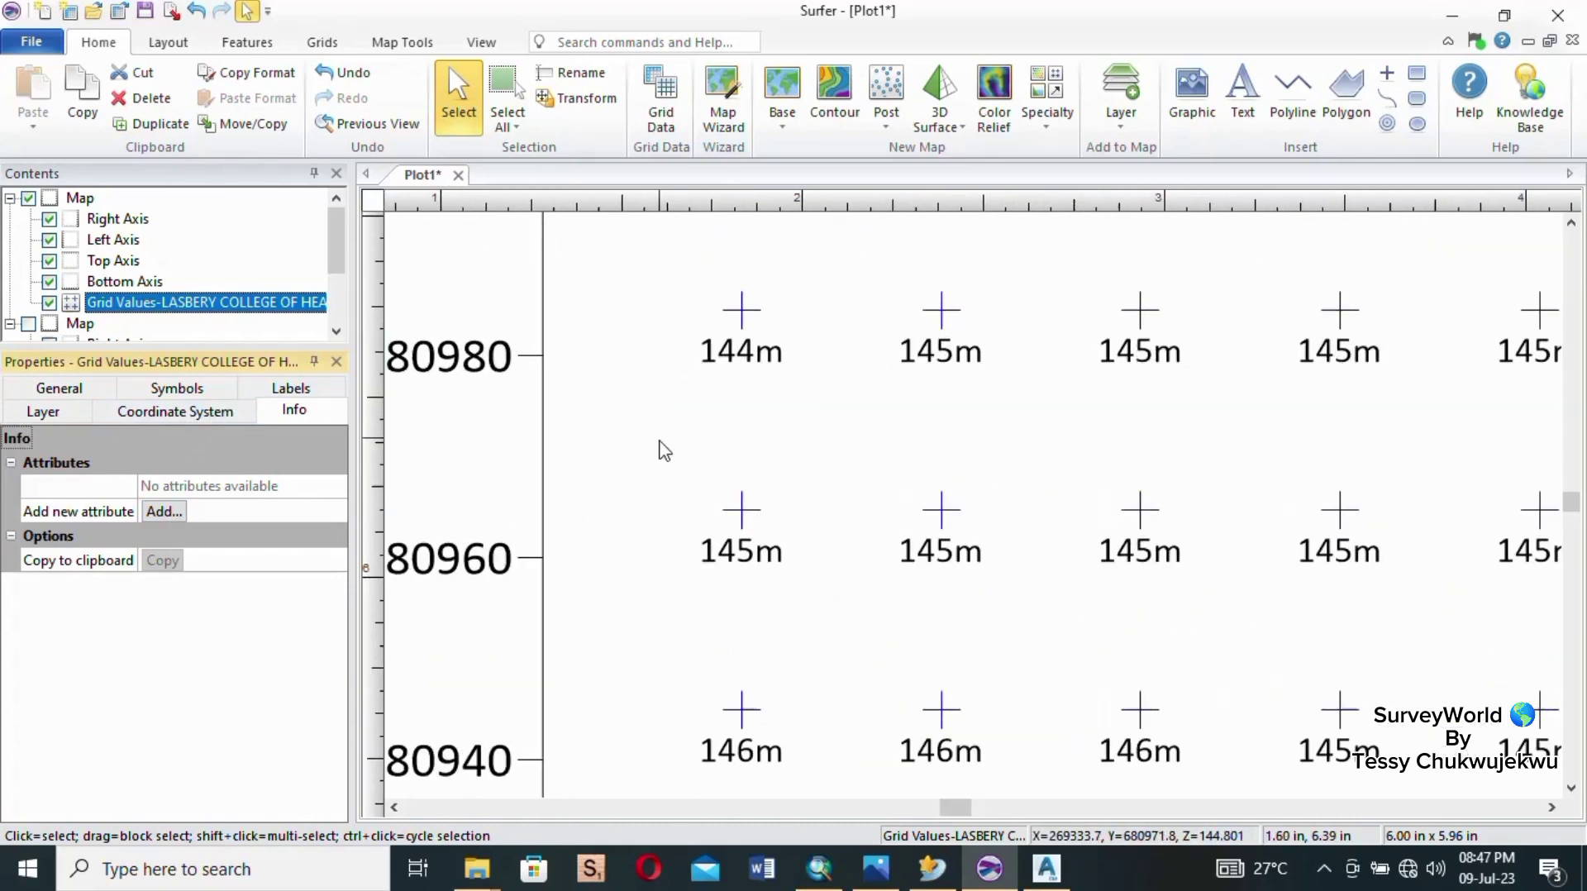
pyautogui.scroll(-3, 662, 478)
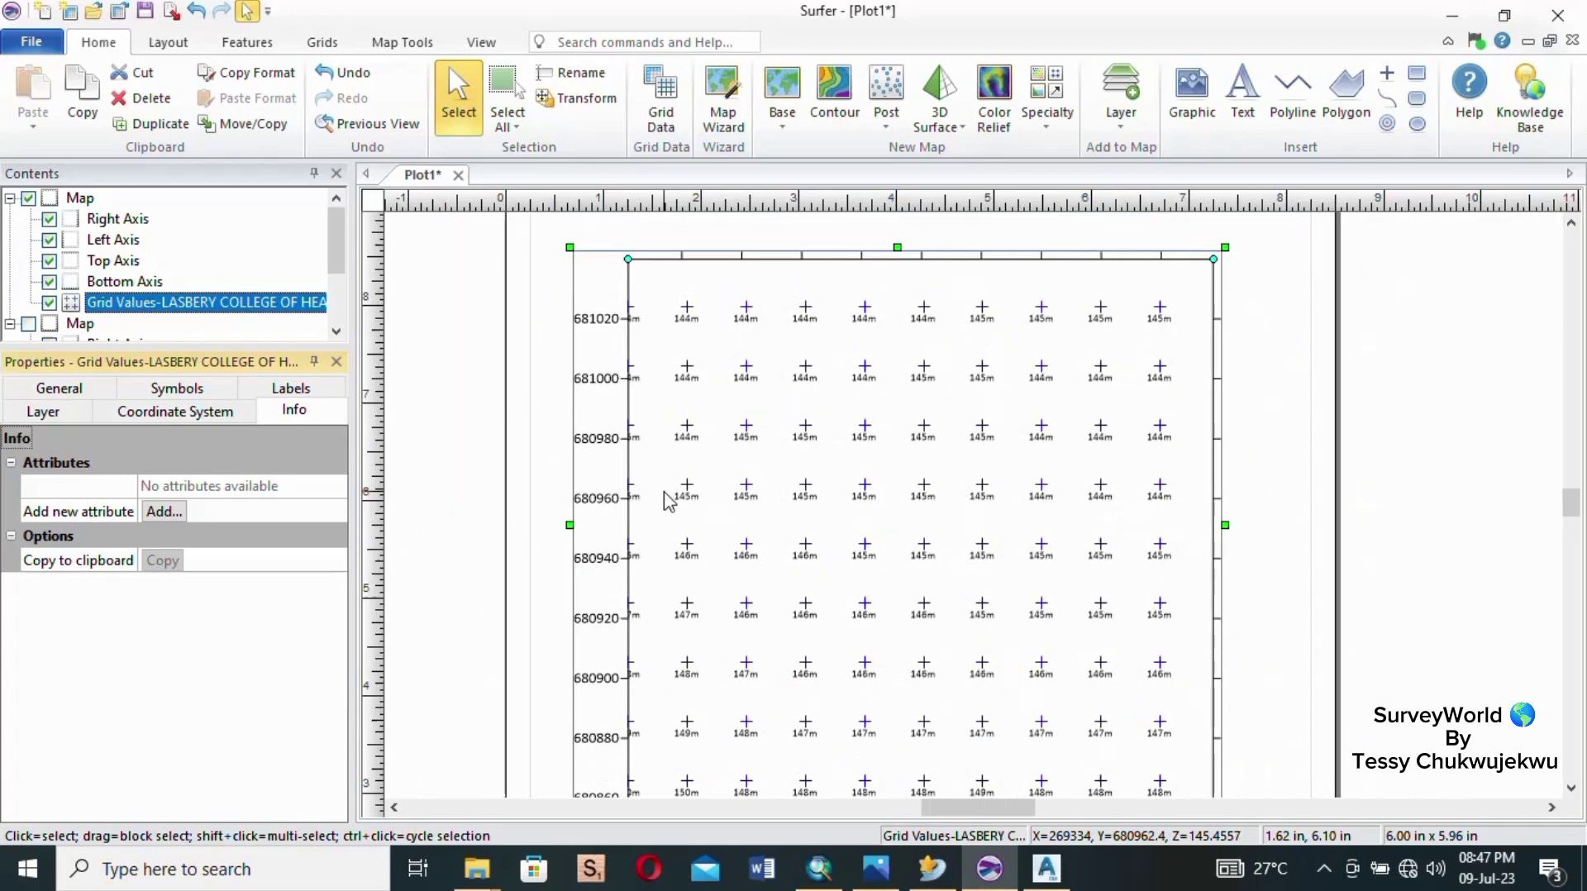
pyautogui.click(676, 244)
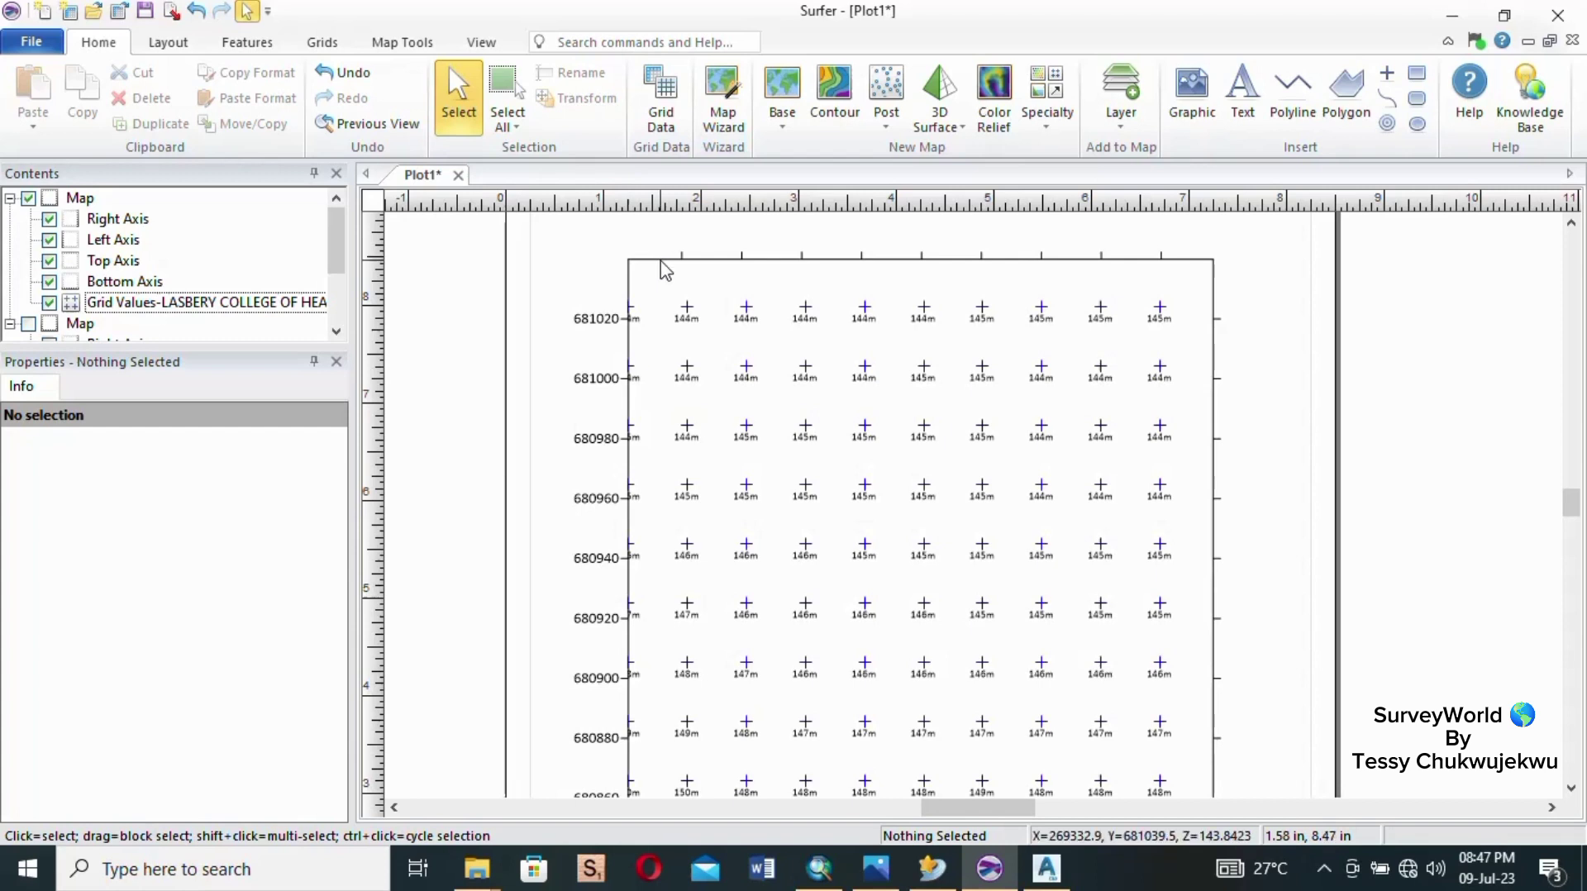
pyautogui.click(665, 270)
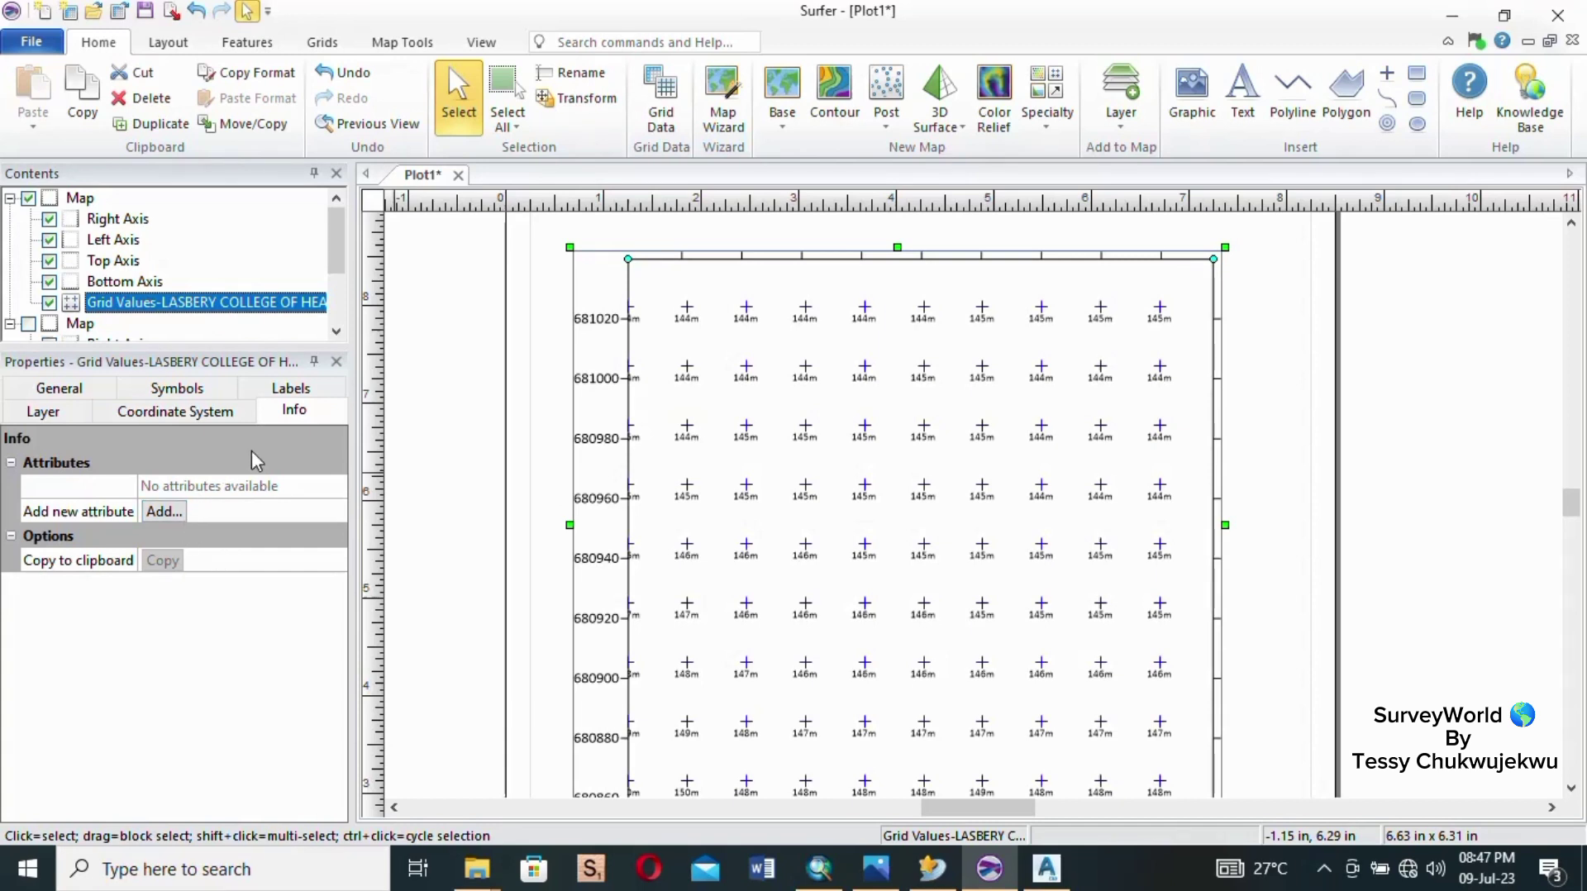
pyautogui.click(60, 389)
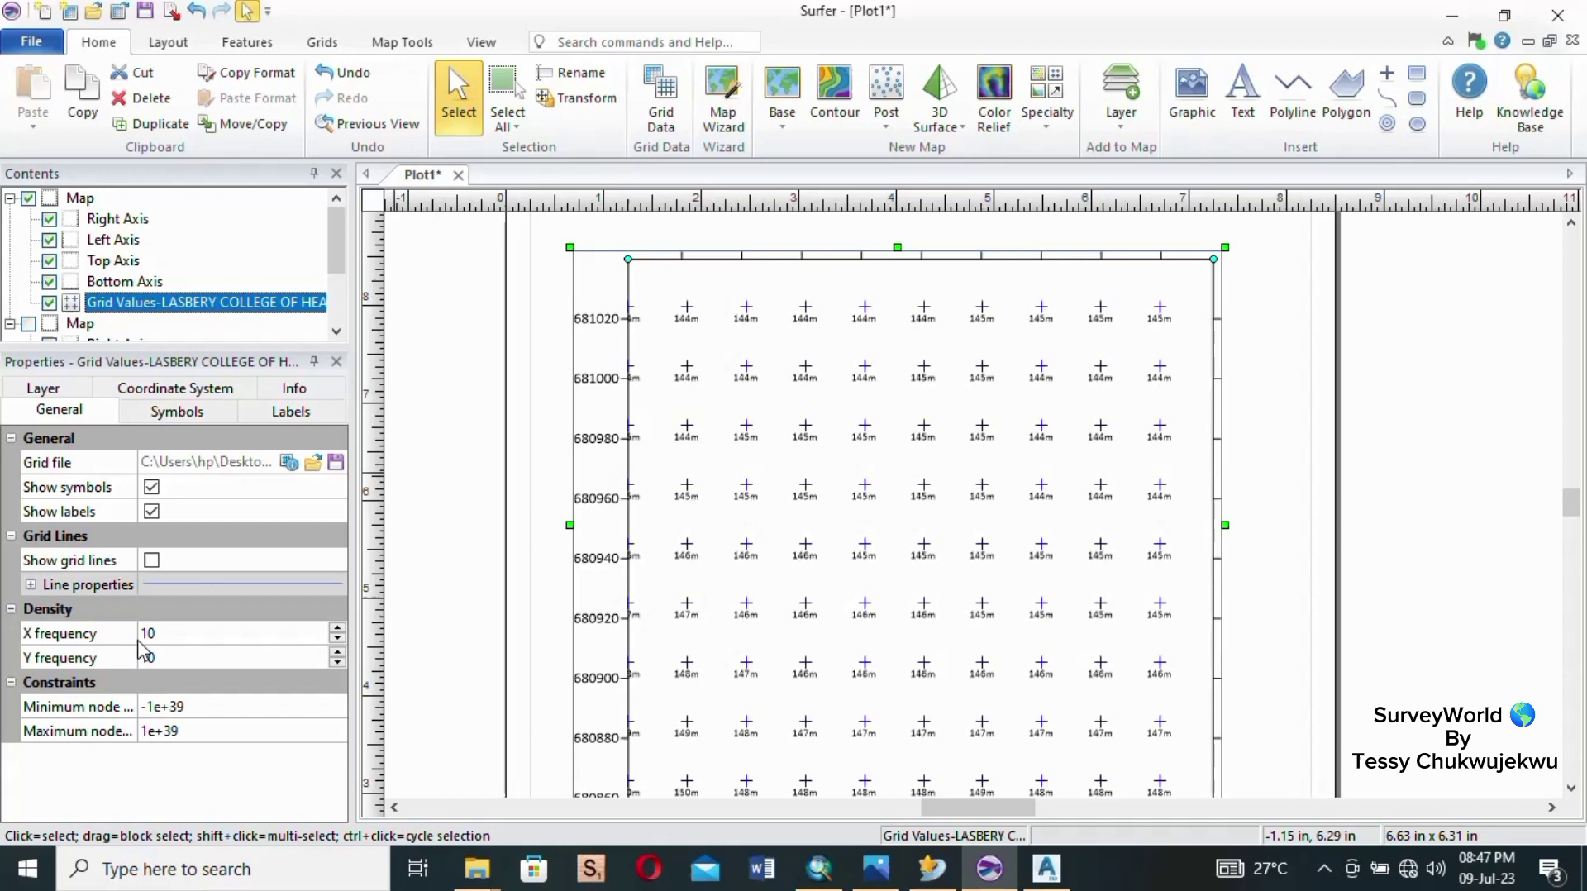
pyautogui.click(151, 560)
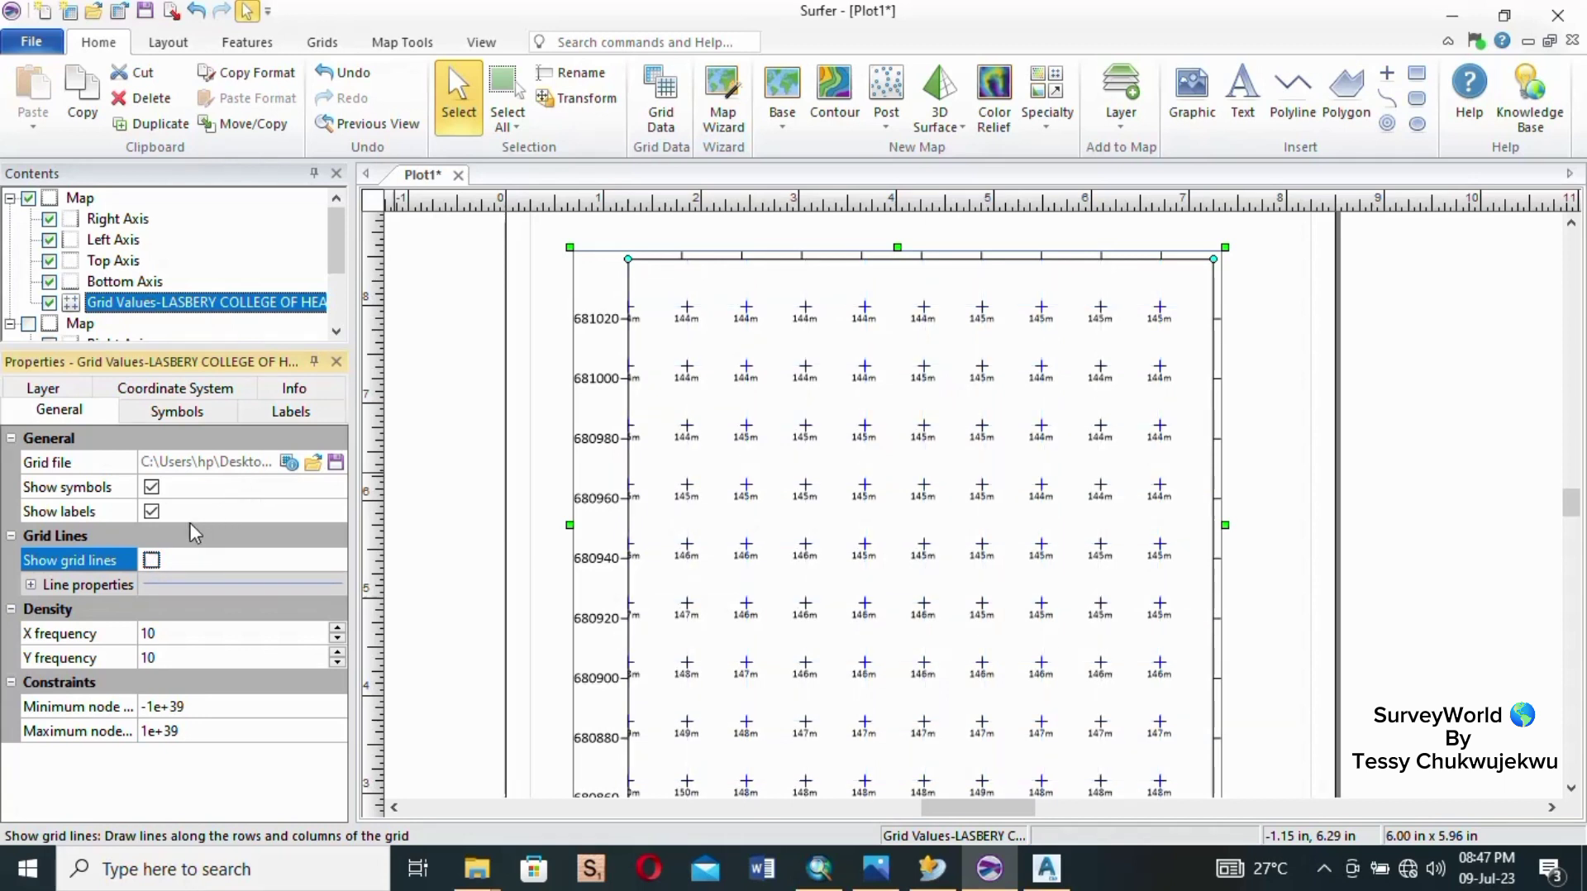
pyautogui.click(310, 413)
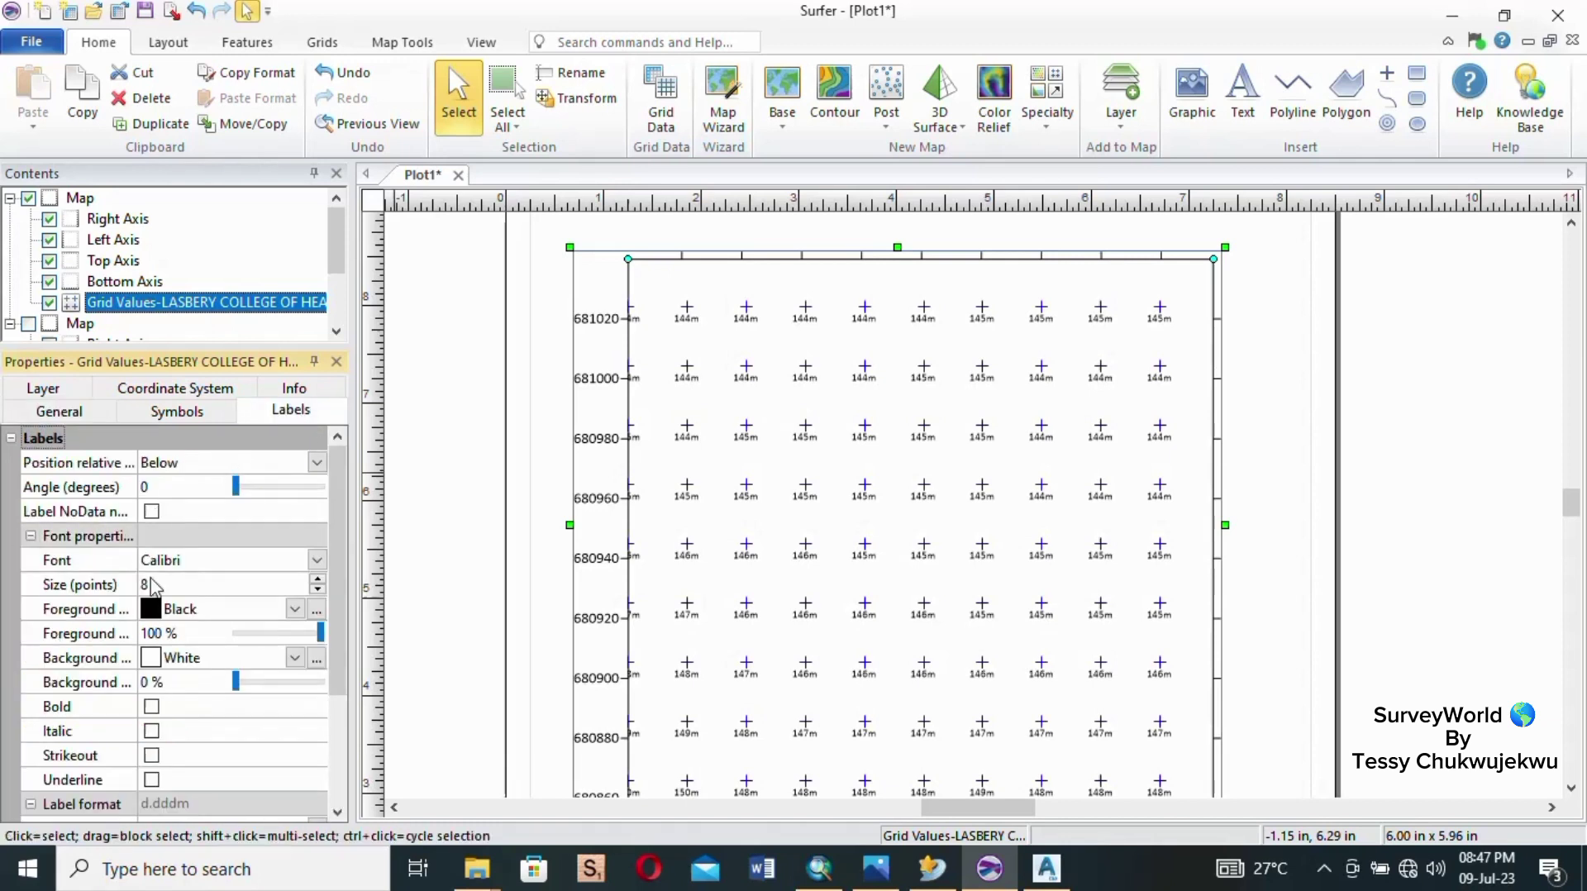
pyautogui.scroll(-3, 153, 587)
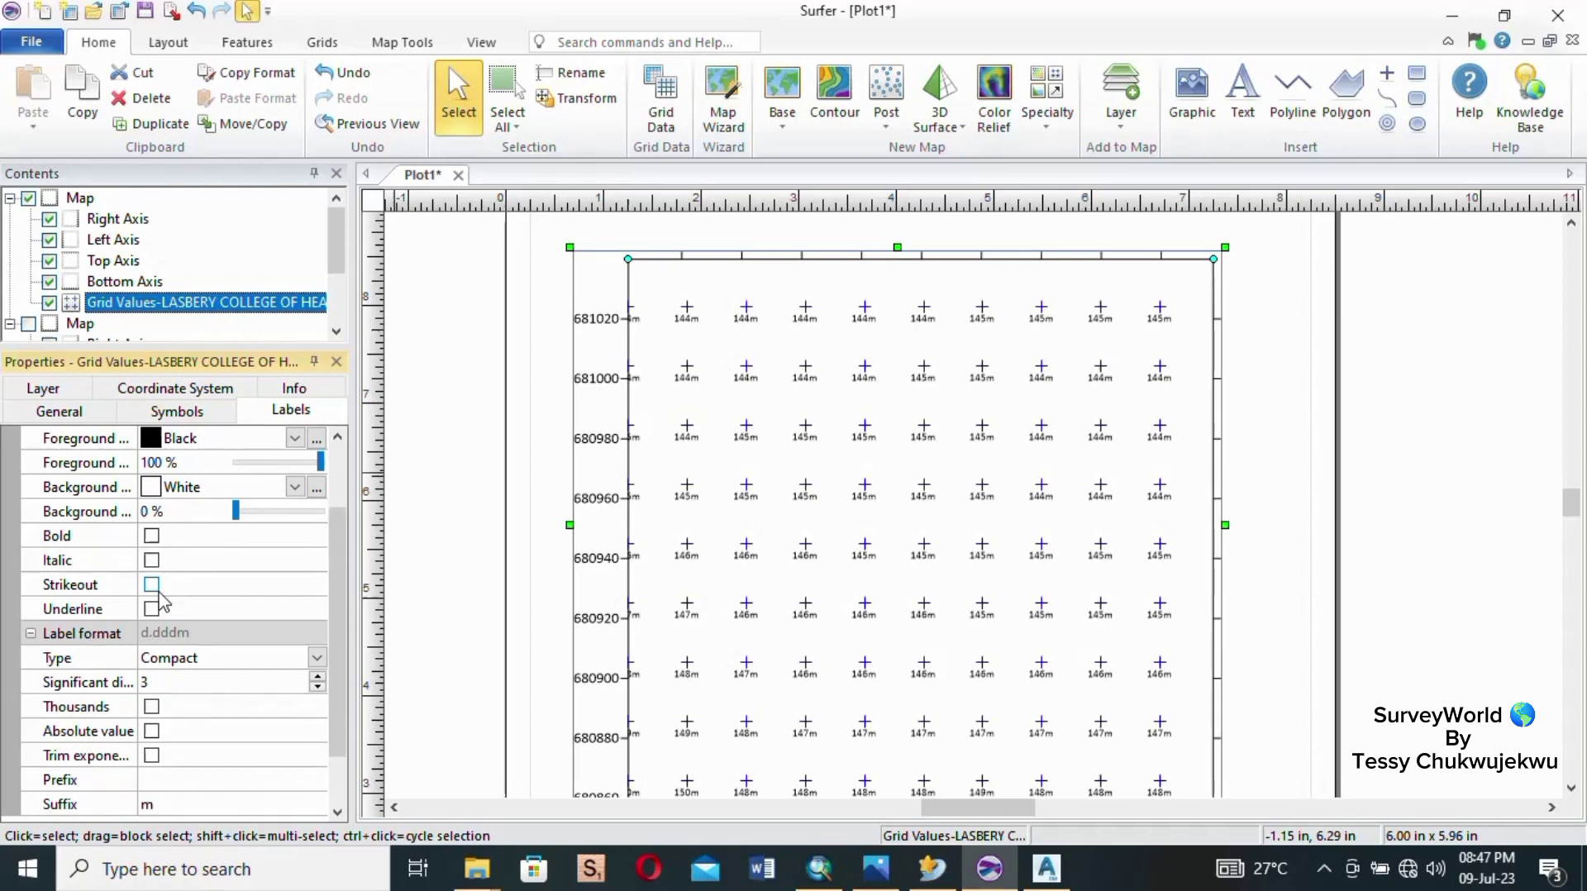
pyautogui.scroll(3, 157, 602)
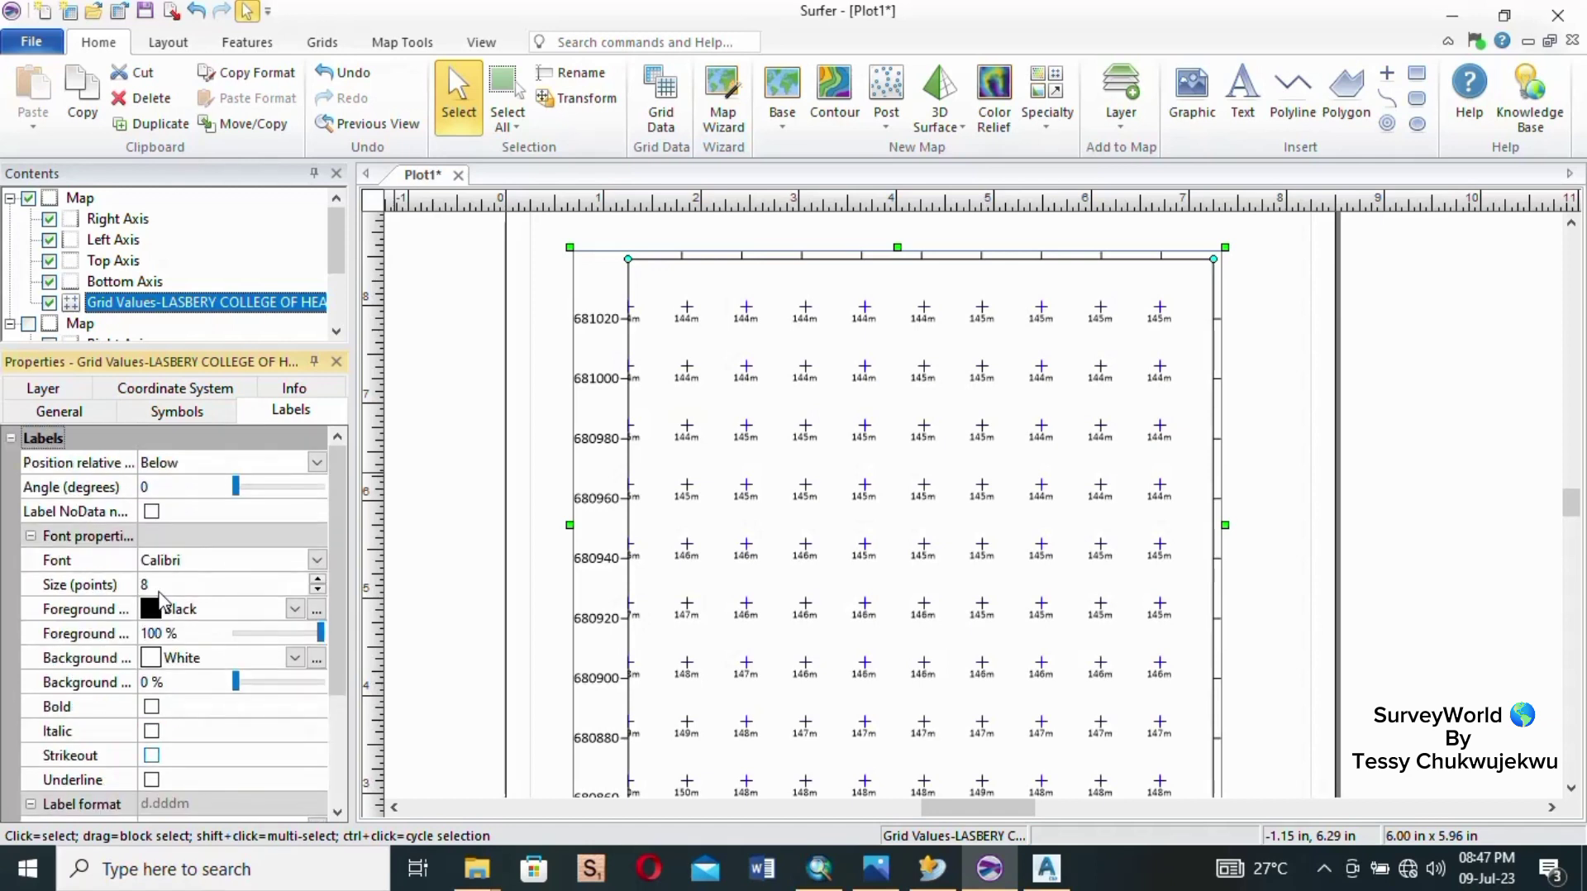
pyautogui.click(71, 411)
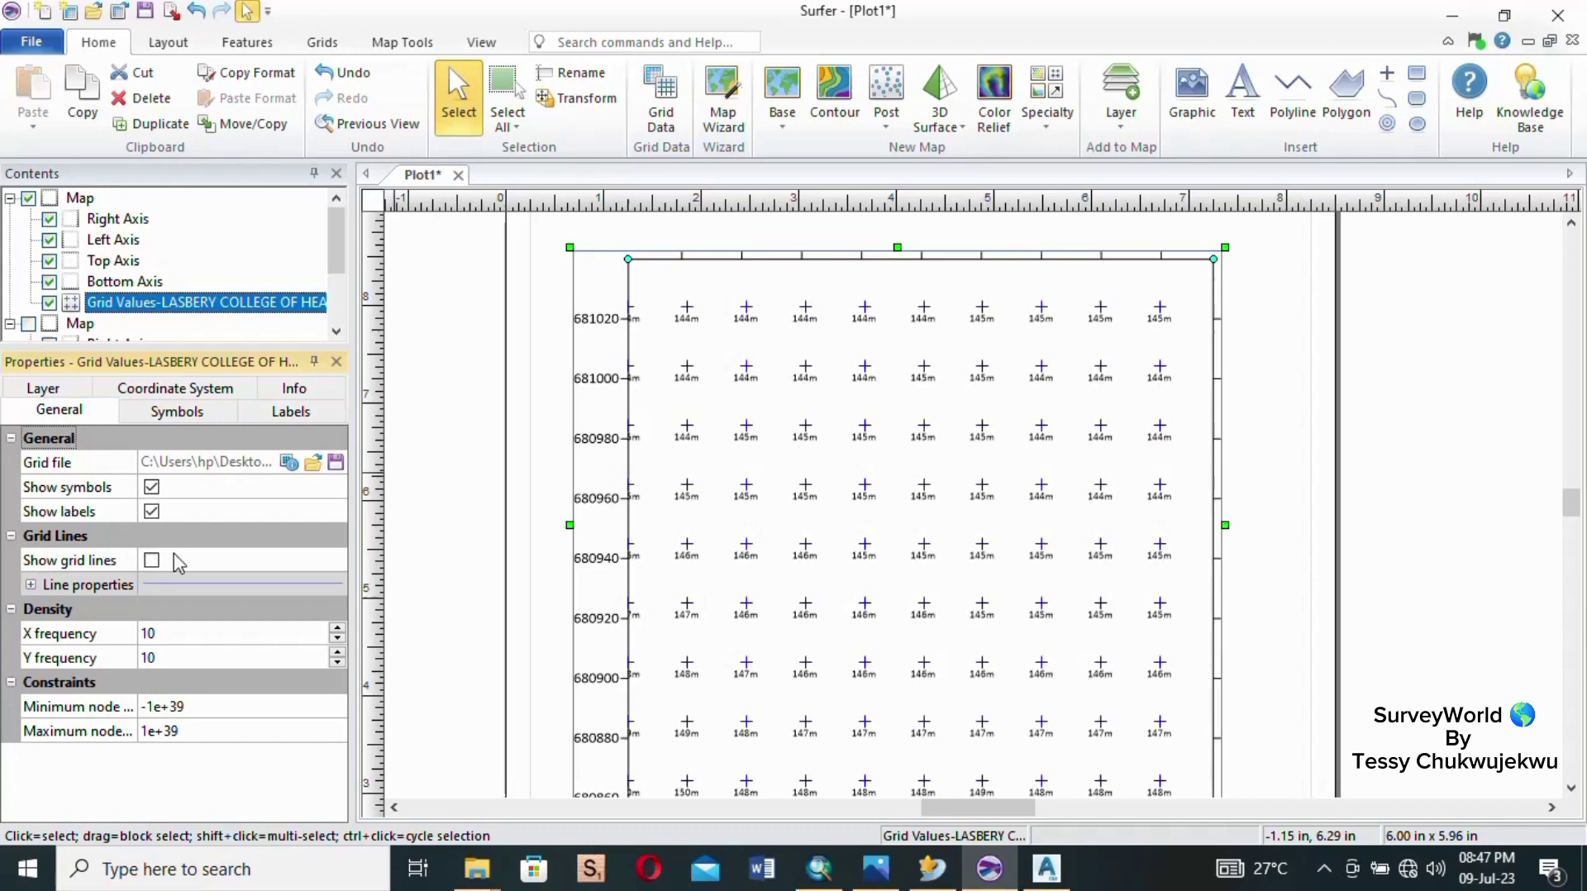
# Check the layer's opacity, symbol and Minna UTM coordinate system settings, ending on Info.
pyautogui.click(52, 388)
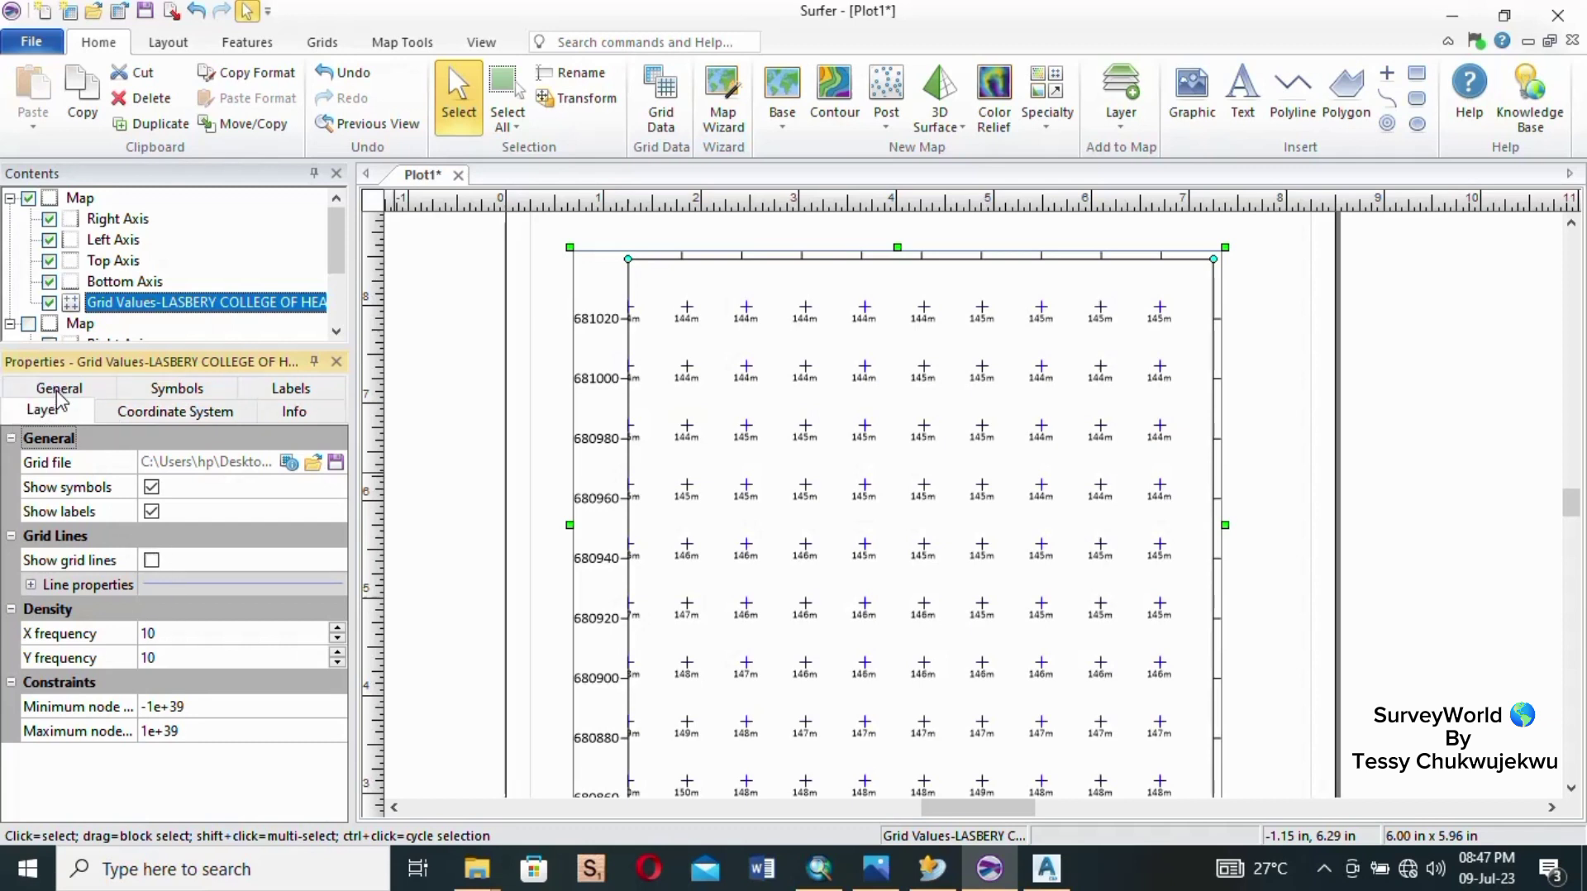
pyautogui.click(227, 392)
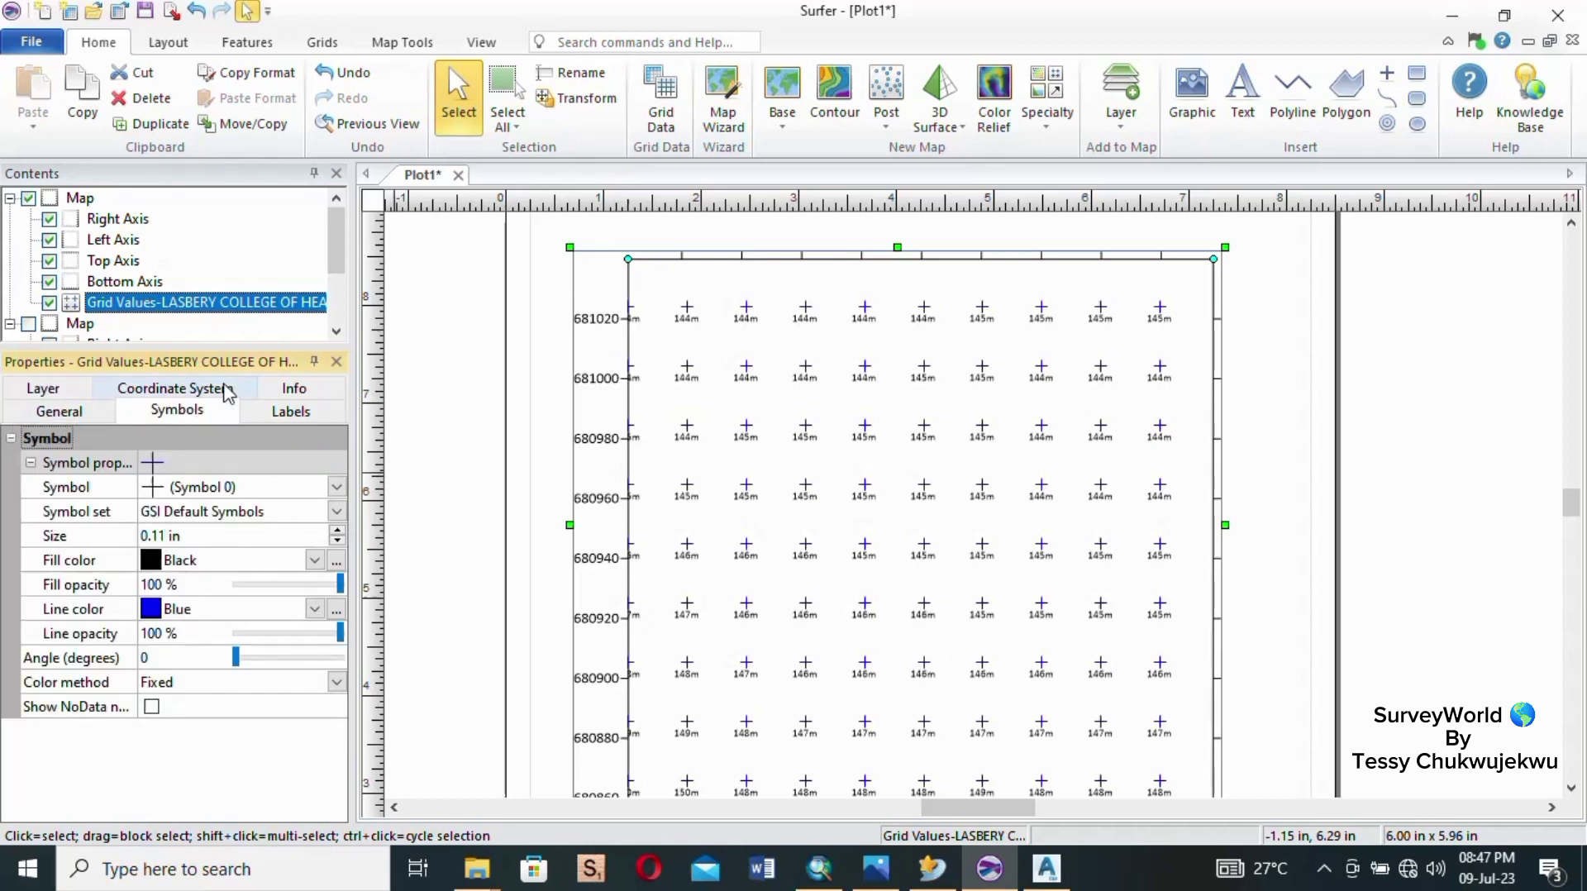
pyautogui.click(287, 394)
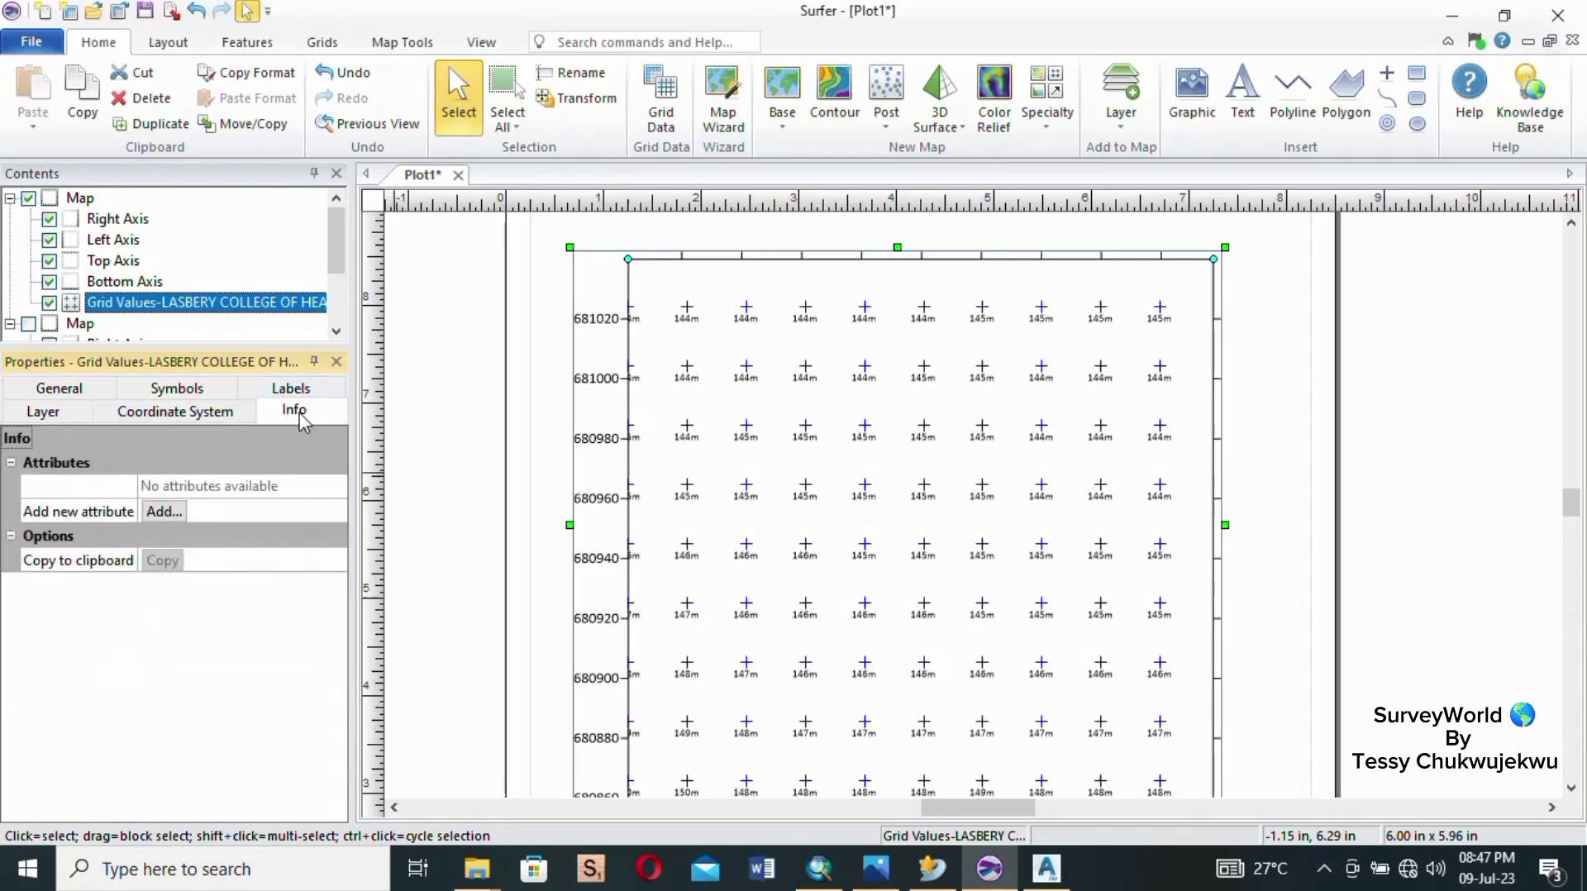
pyautogui.click(207, 419)
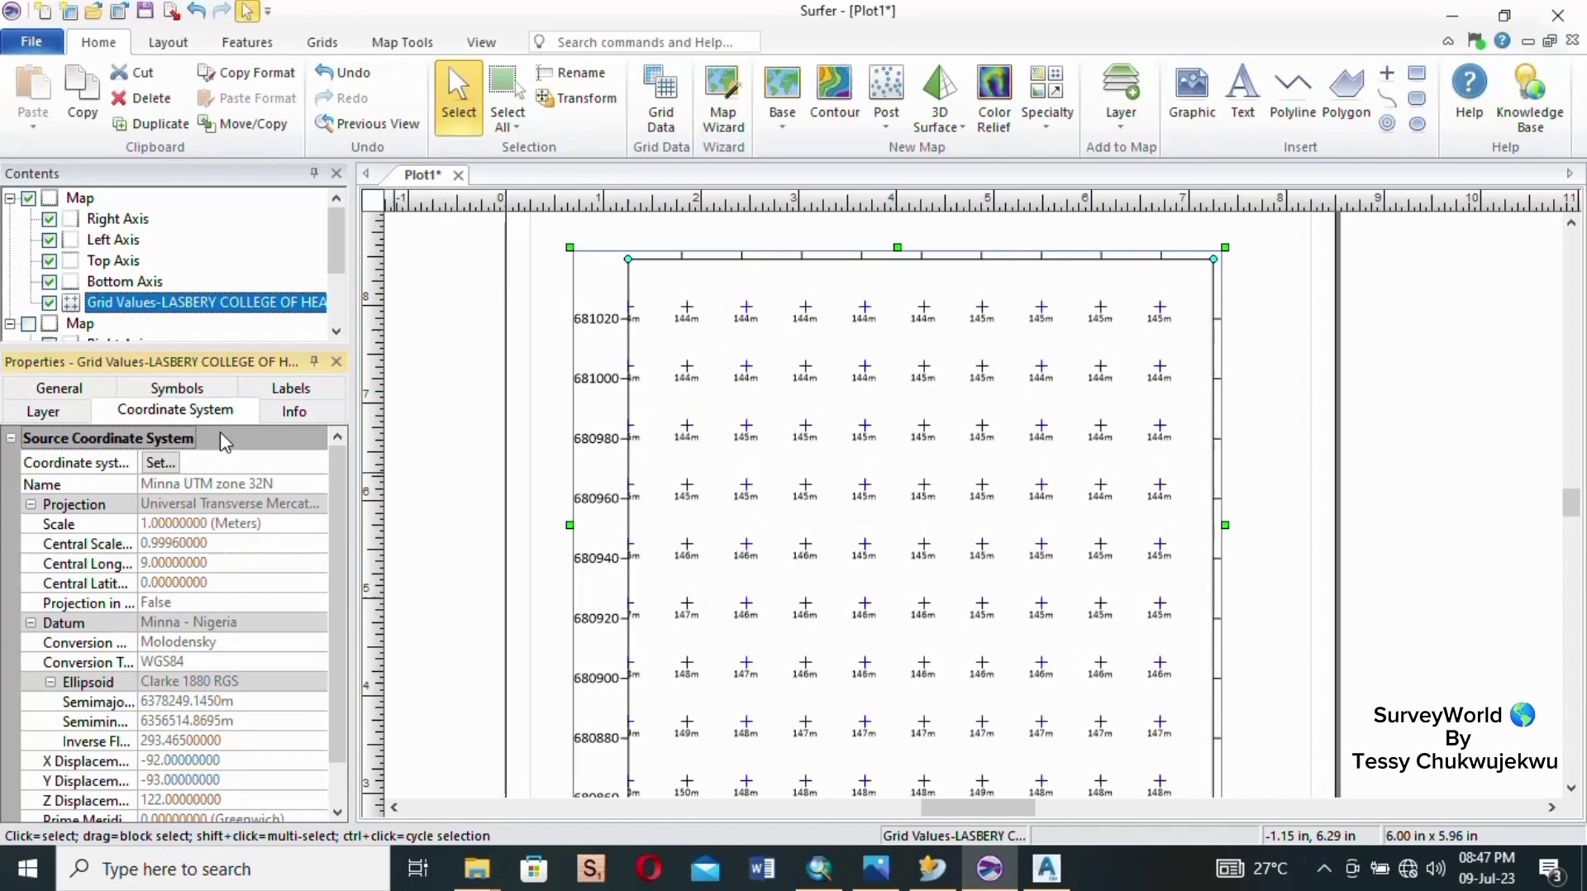
pyautogui.scroll(-3, 235, 593)
pyautogui.scroll(3, 237, 594)
pyautogui.click(74, 395)
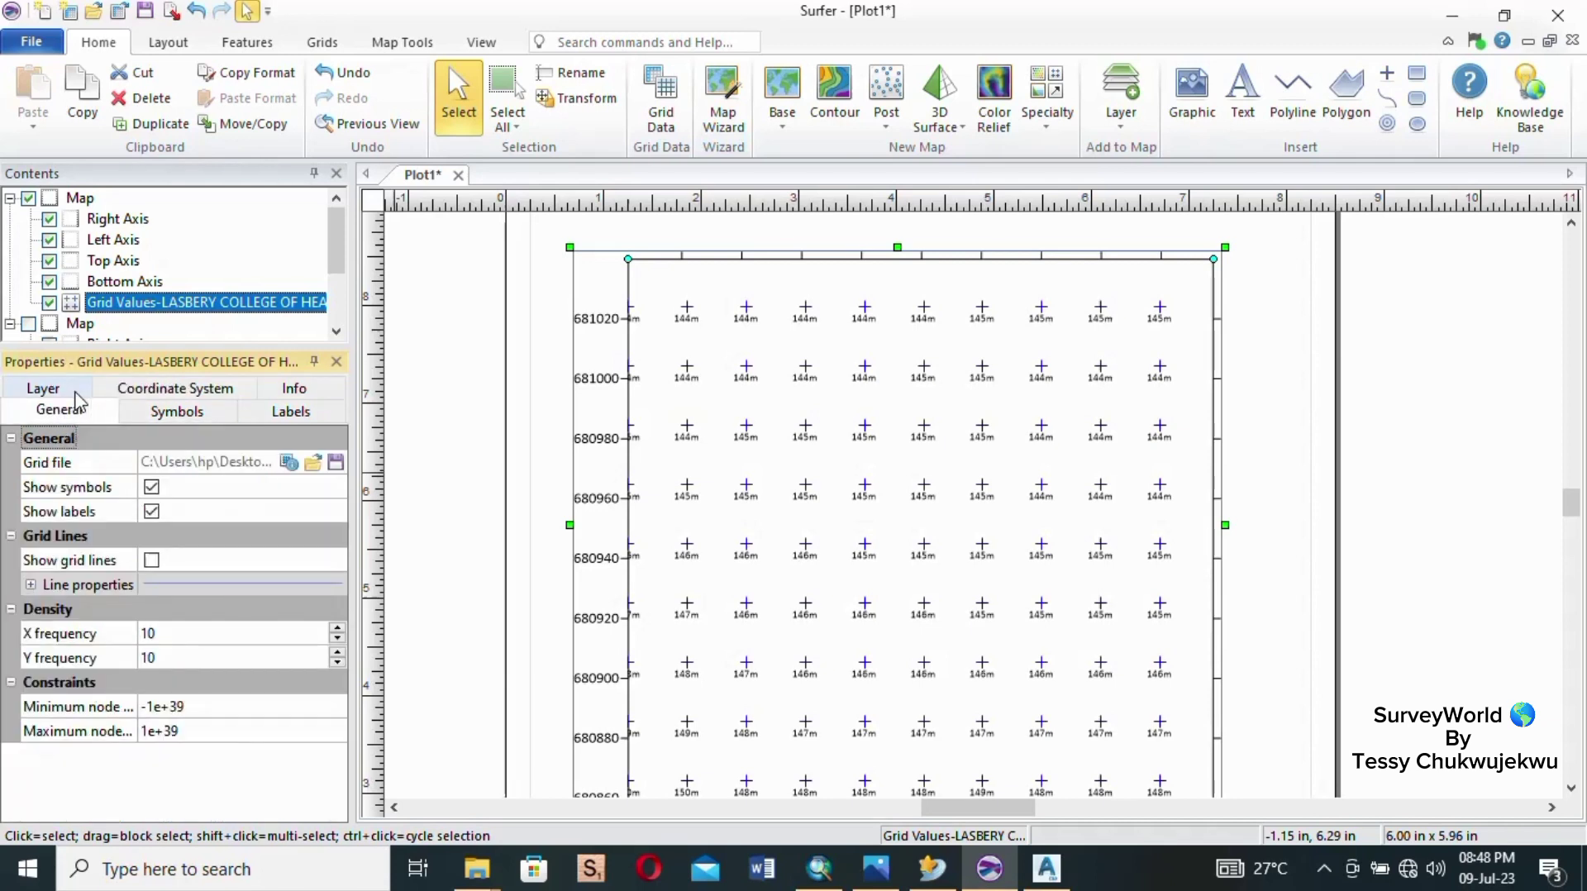
pyautogui.click(293, 390)
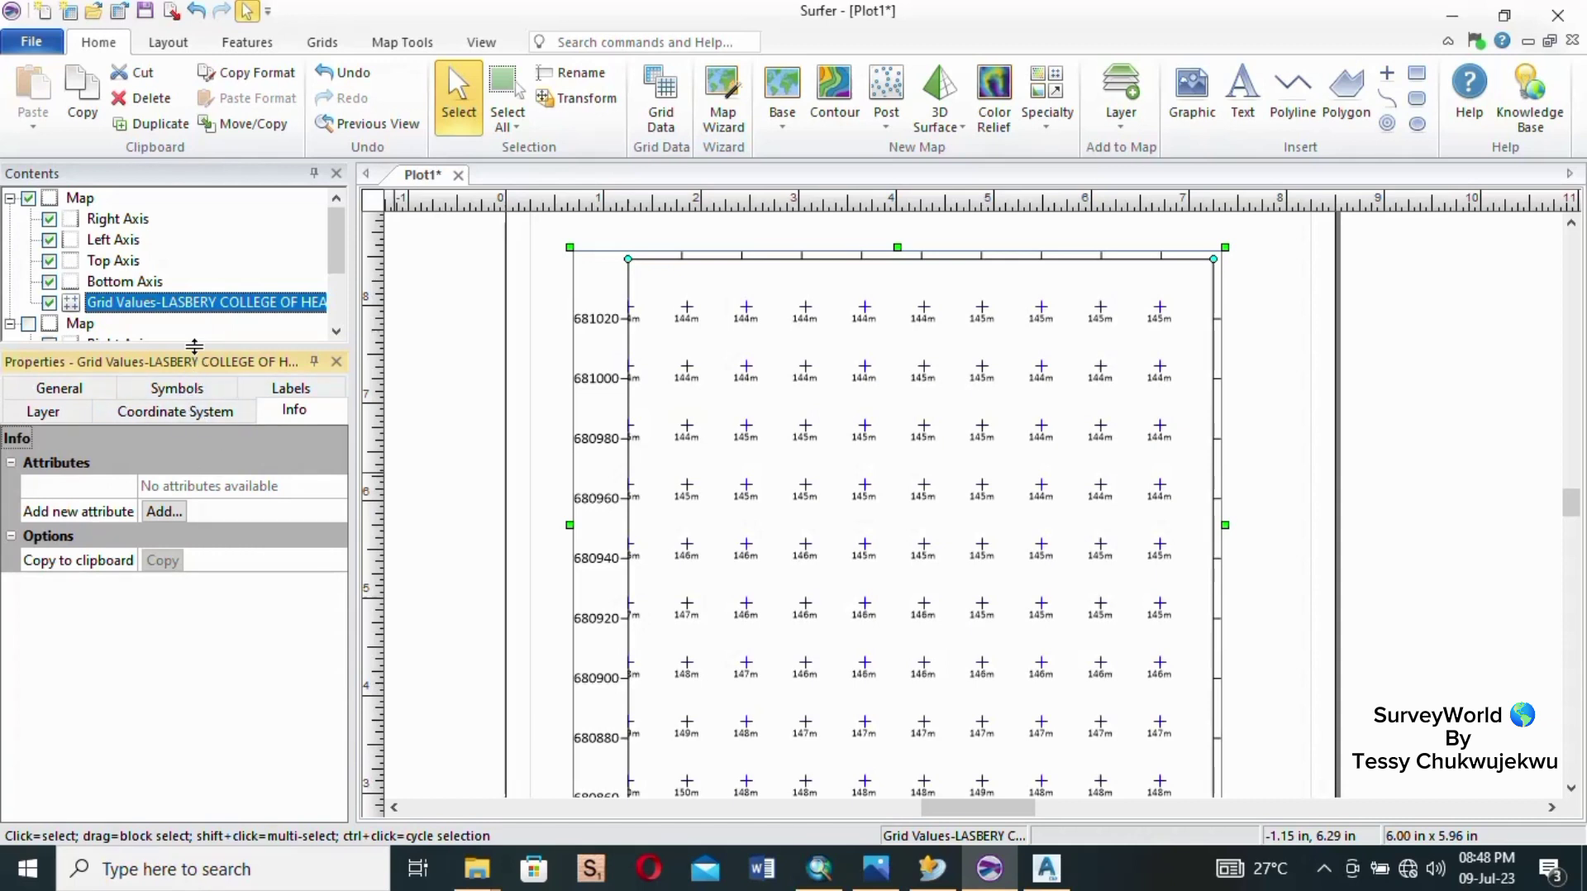
# Enlarge the Contents layer list and select the map's Top Axis.
pyautogui.moveTo(195, 346); pyautogui.dragTo(202, 440)
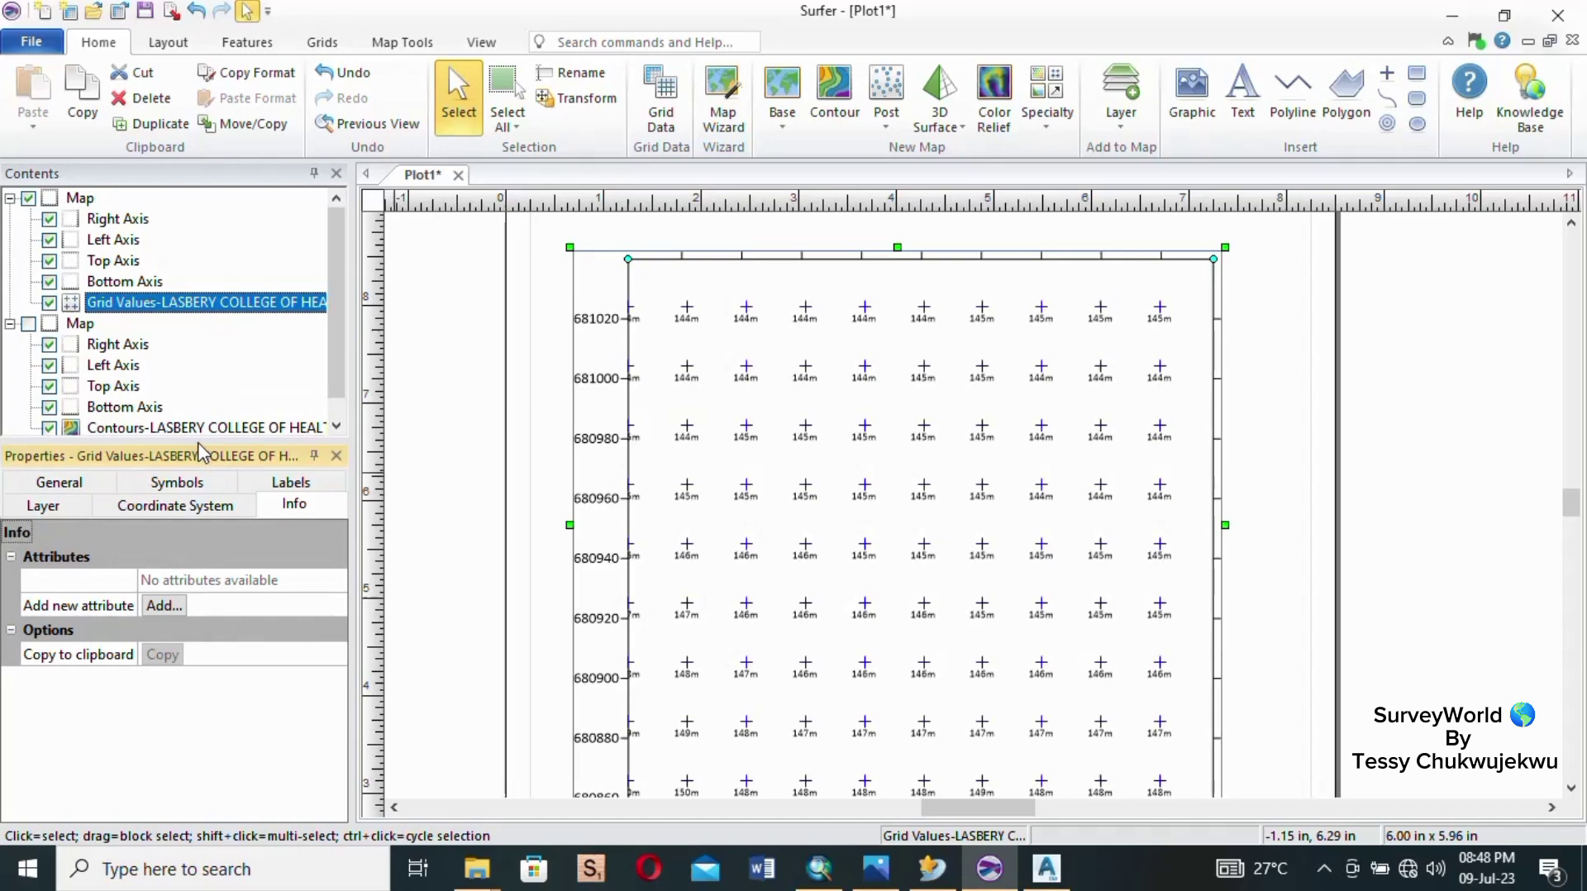
pyautogui.moveTo(198, 445); pyautogui.dragTo(198, 480)
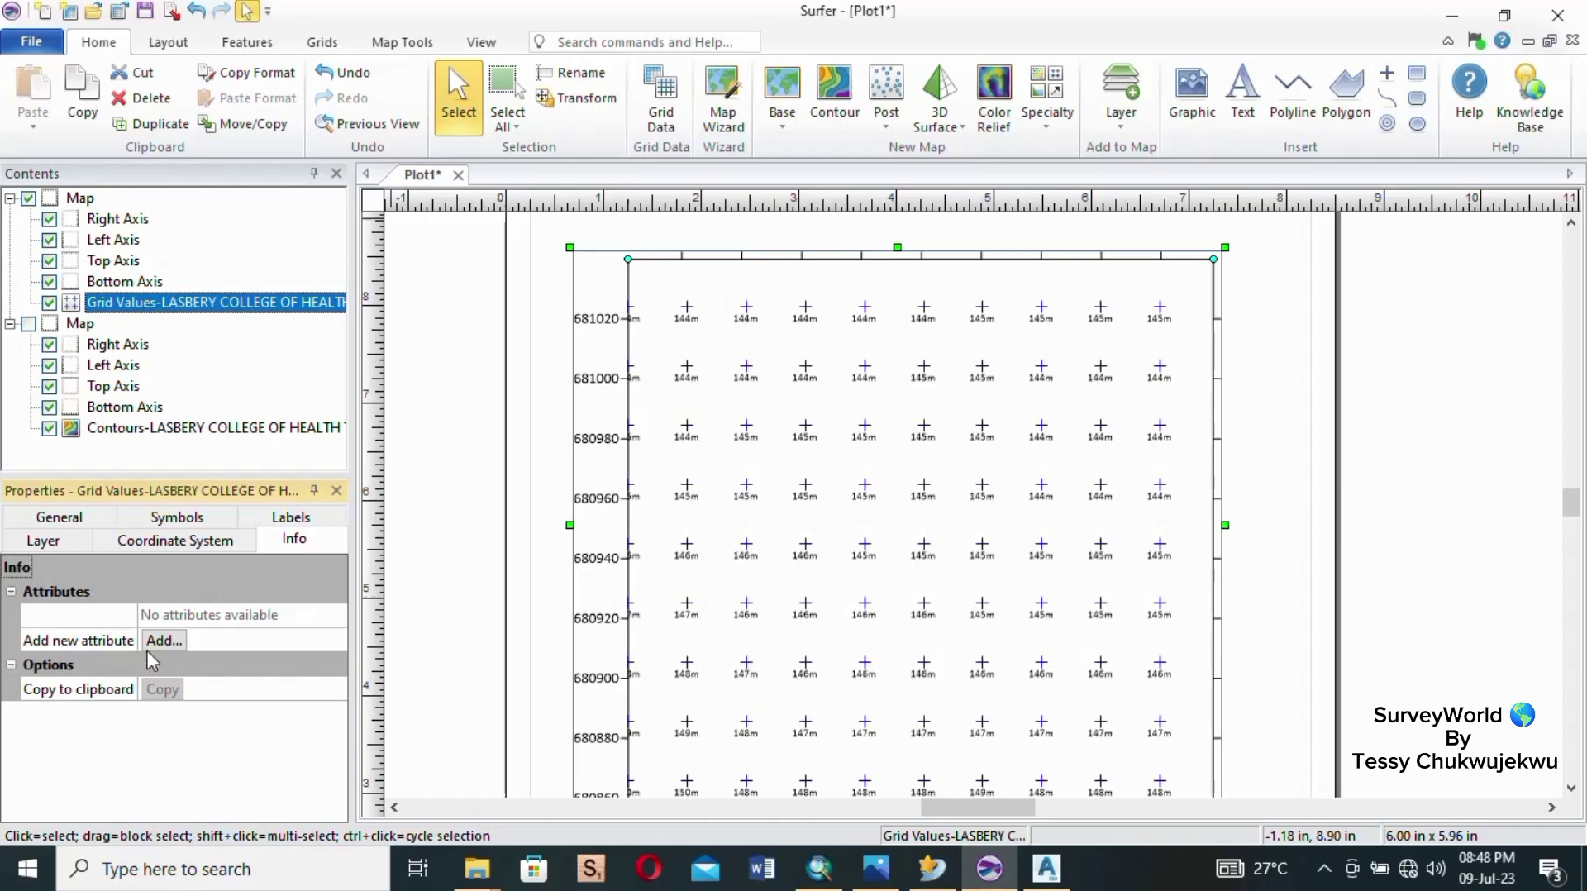
pyautogui.click(633, 235)
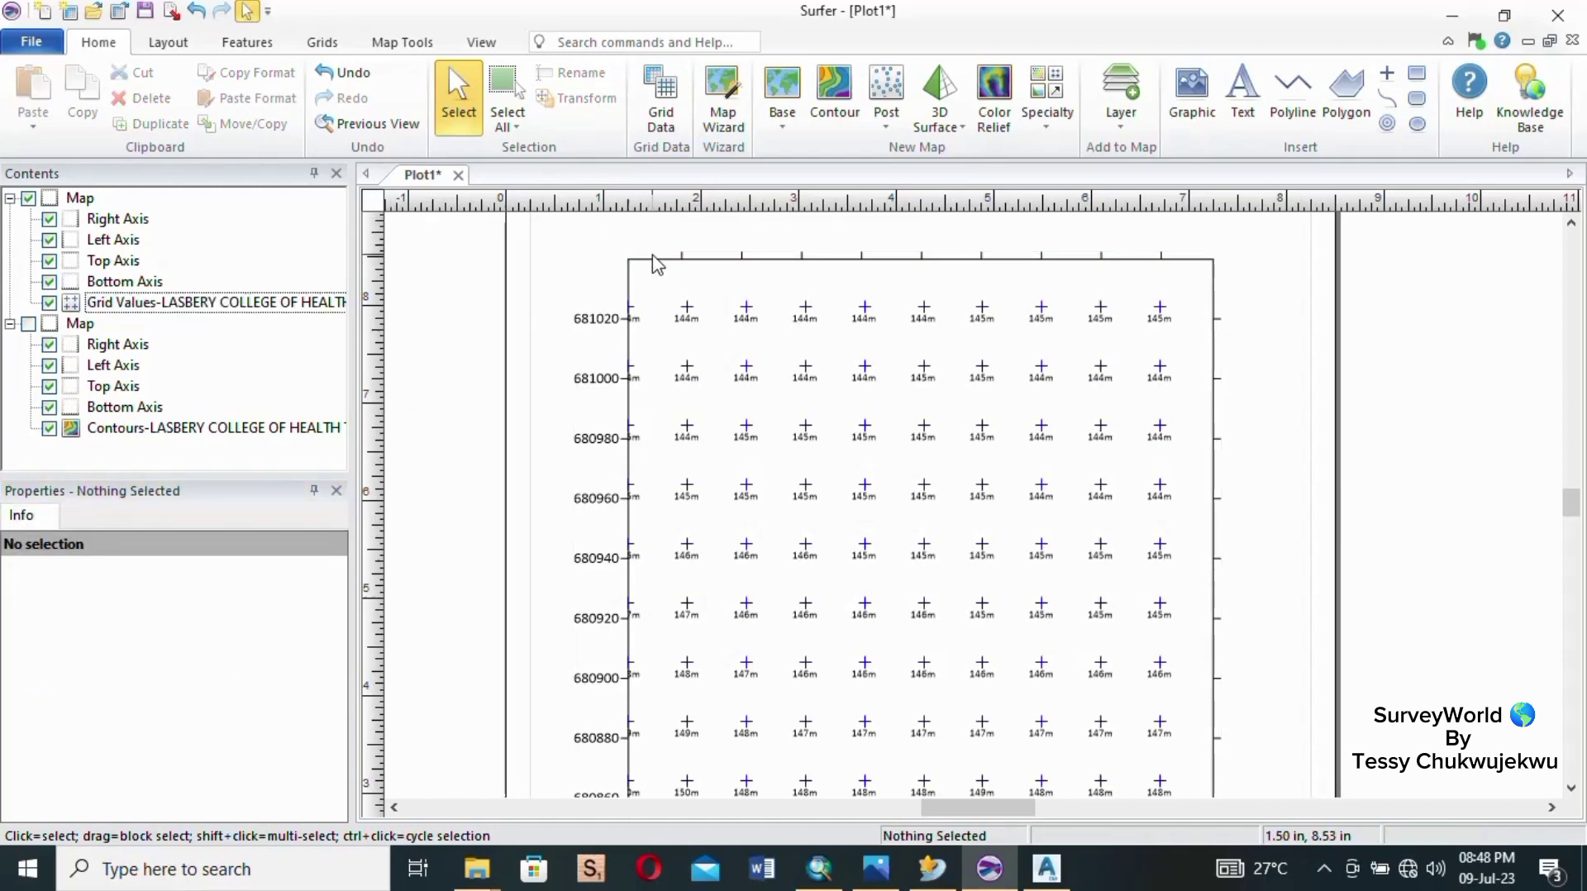
pyautogui.click(653, 258)
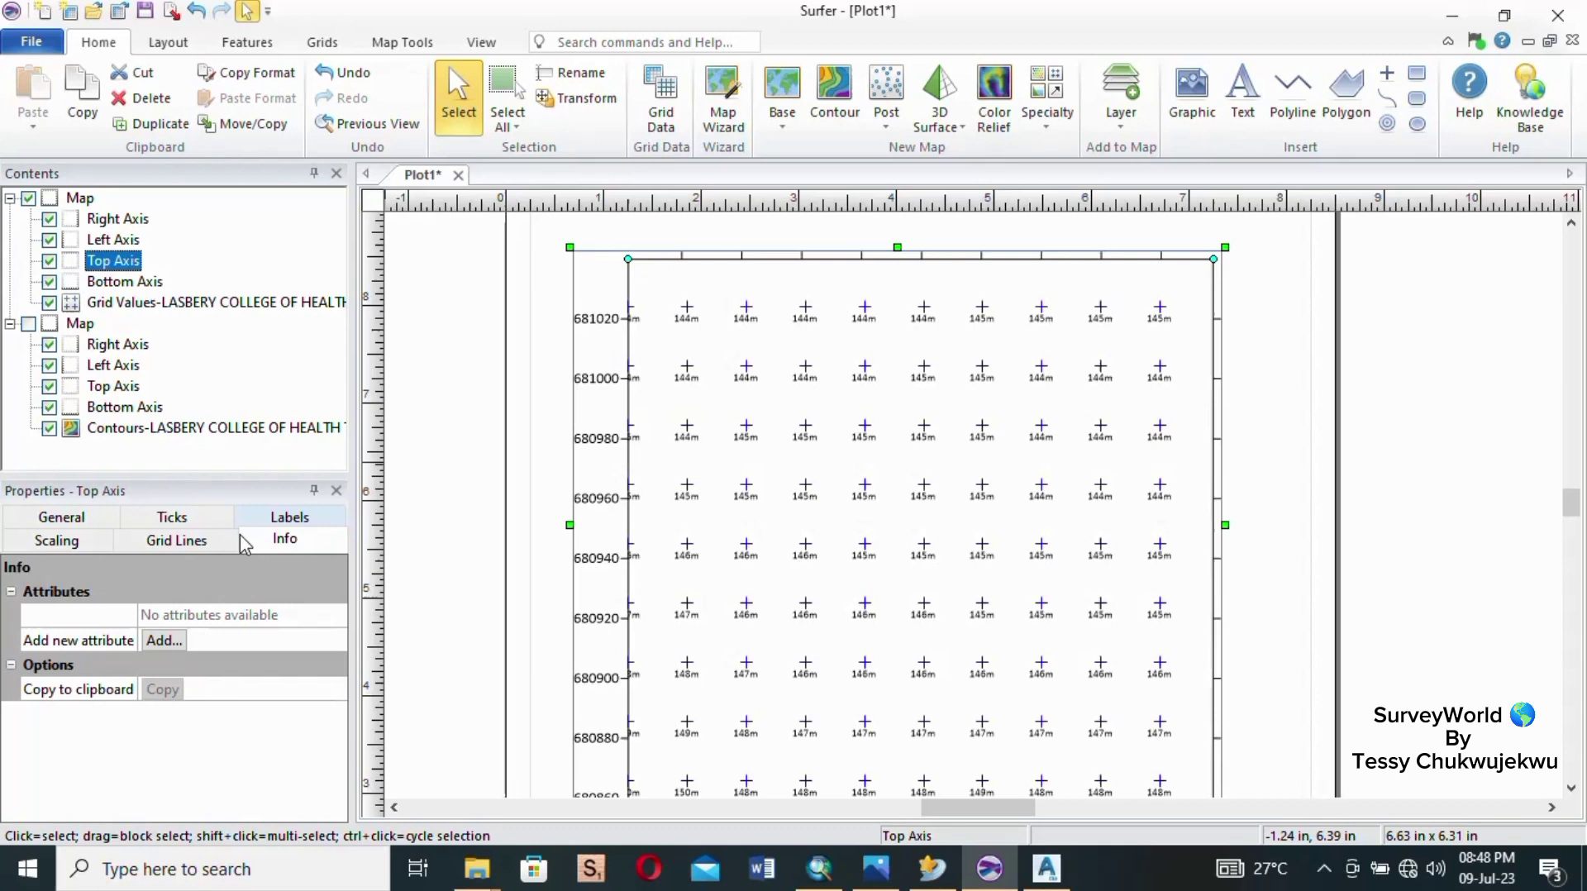
# Review the Top Axis grid line and scaling options, then its tick settings.
pyautogui.click(176, 540)
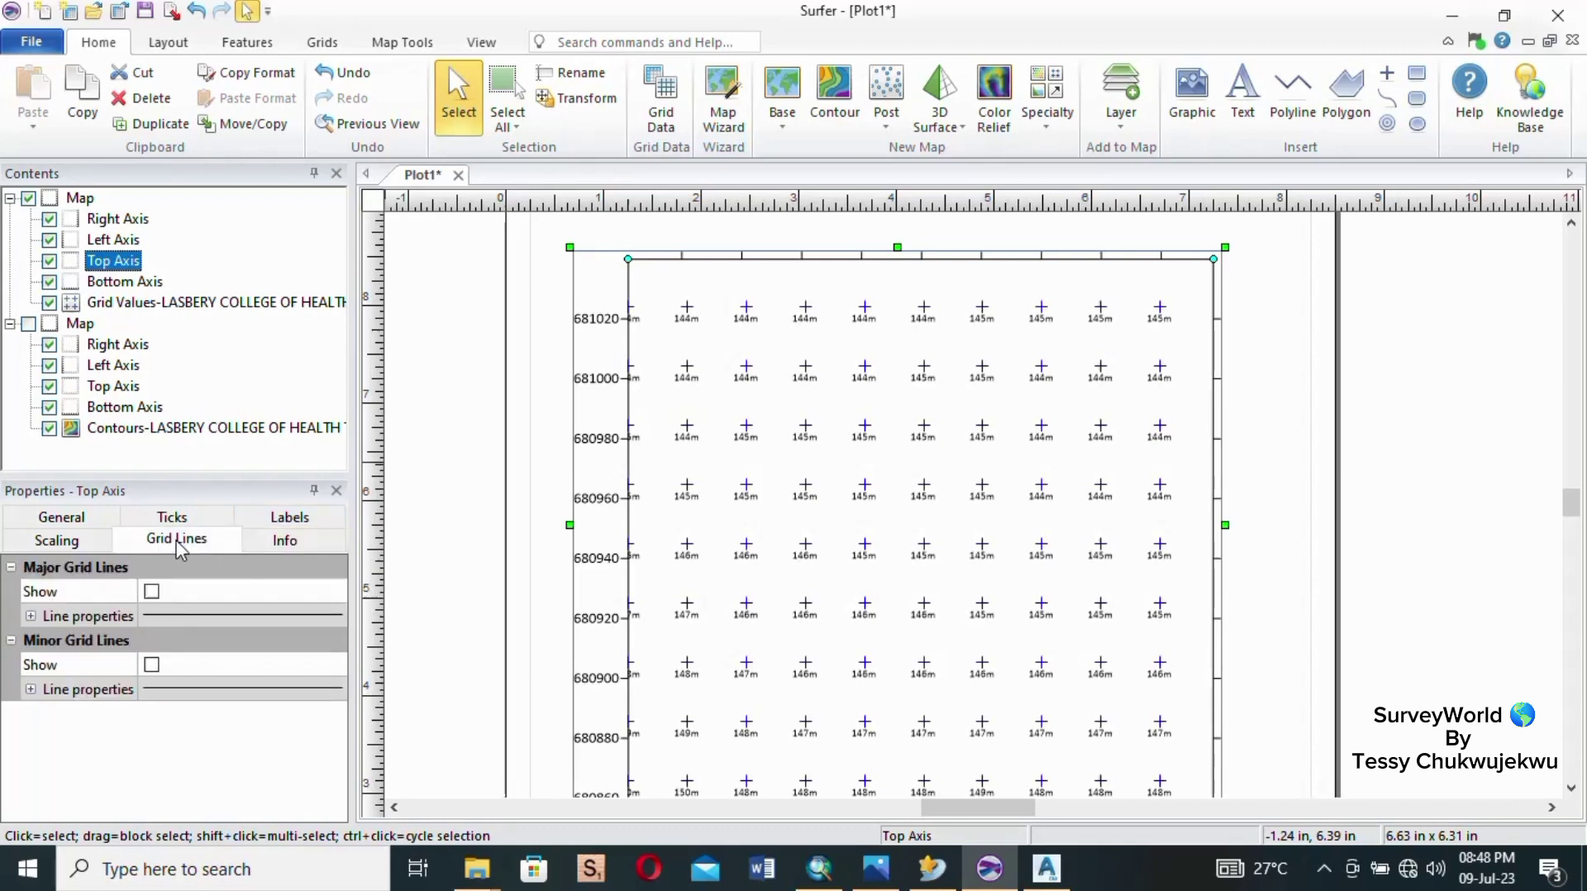
pyautogui.click(54, 547)
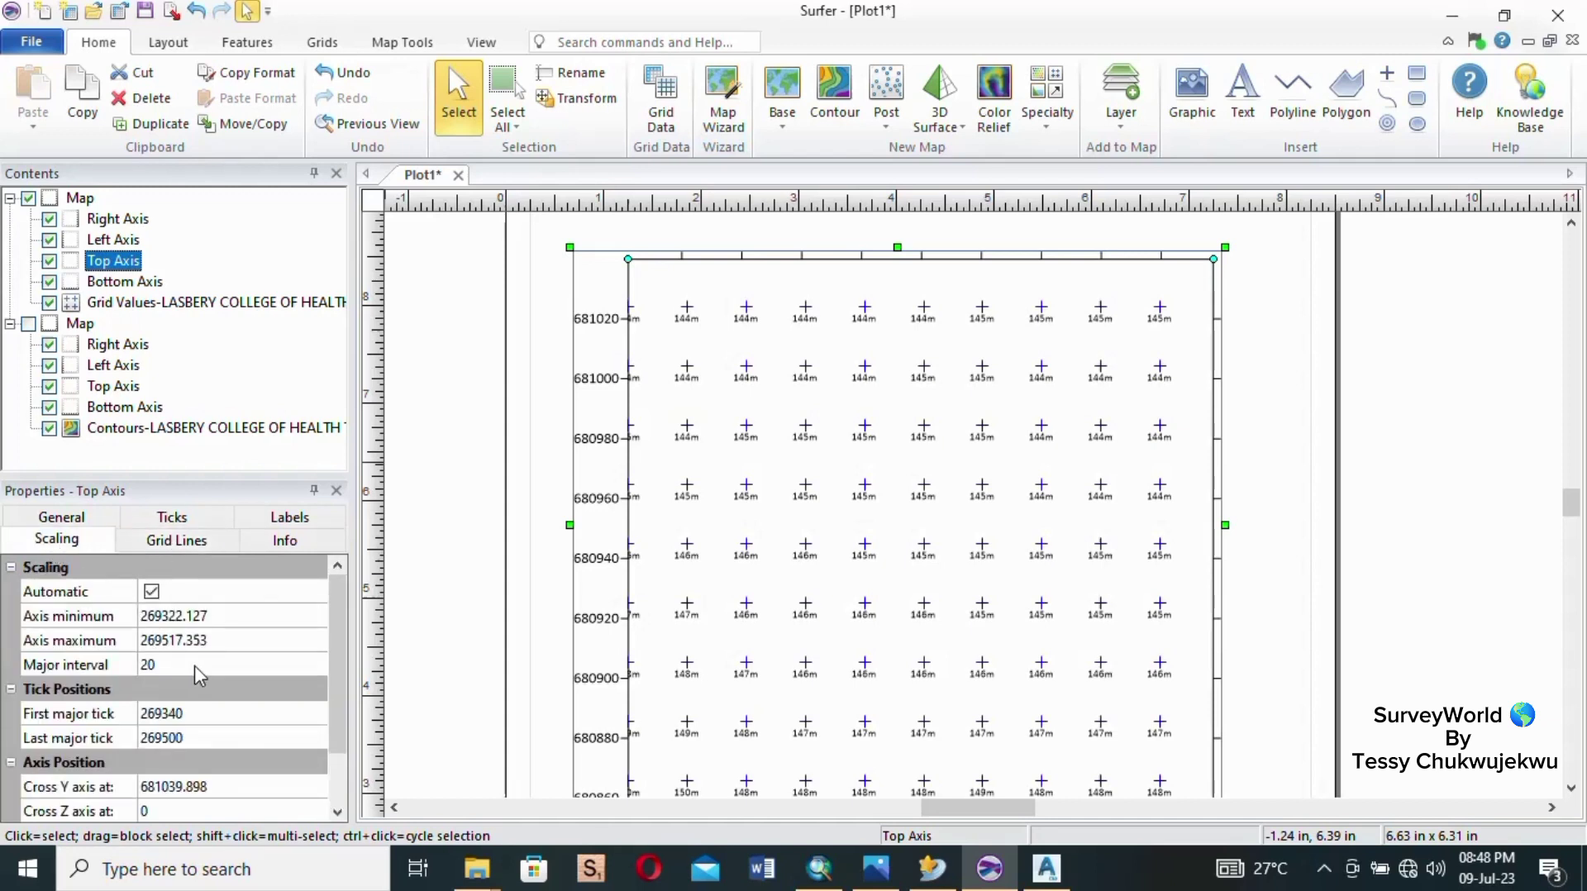
pyautogui.scroll(-1, 195, 661)
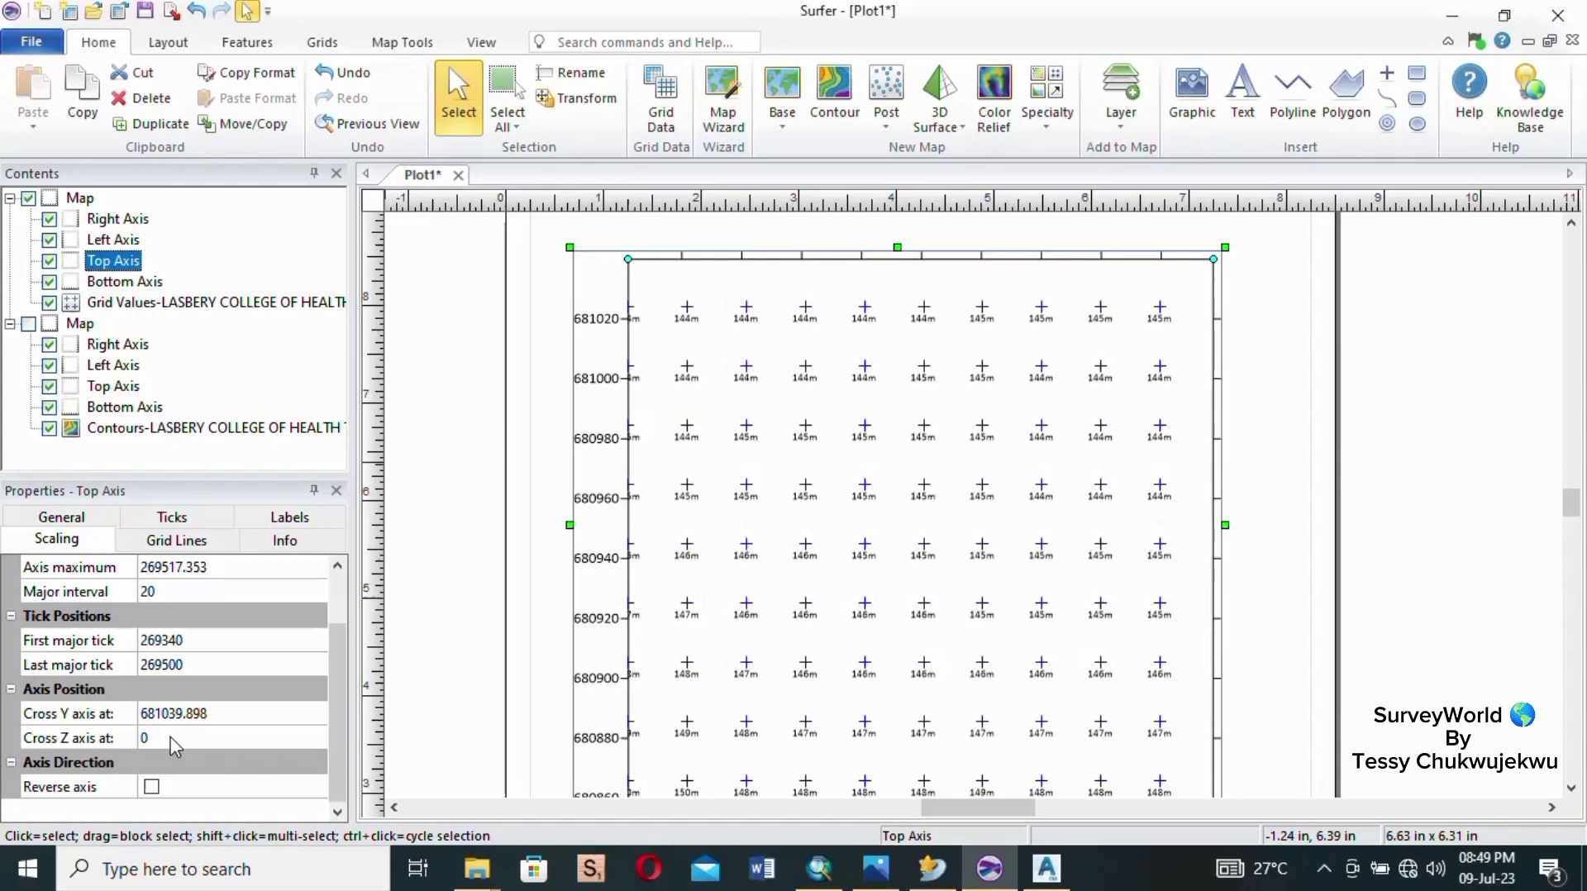
pyautogui.scroll(1, 200, 703)
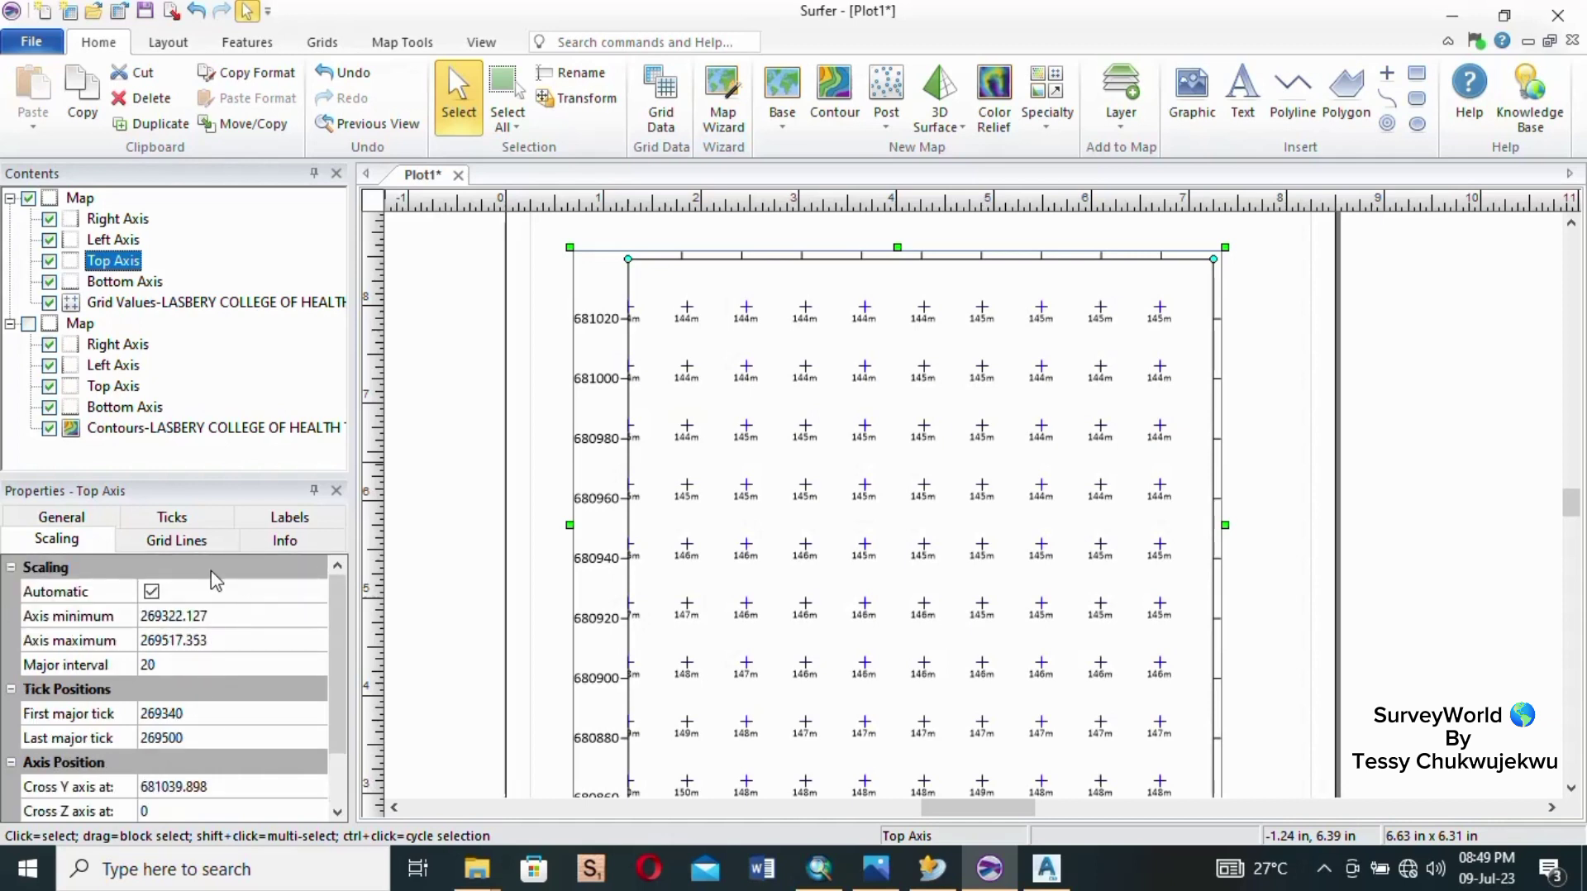
pyautogui.click(196, 530)
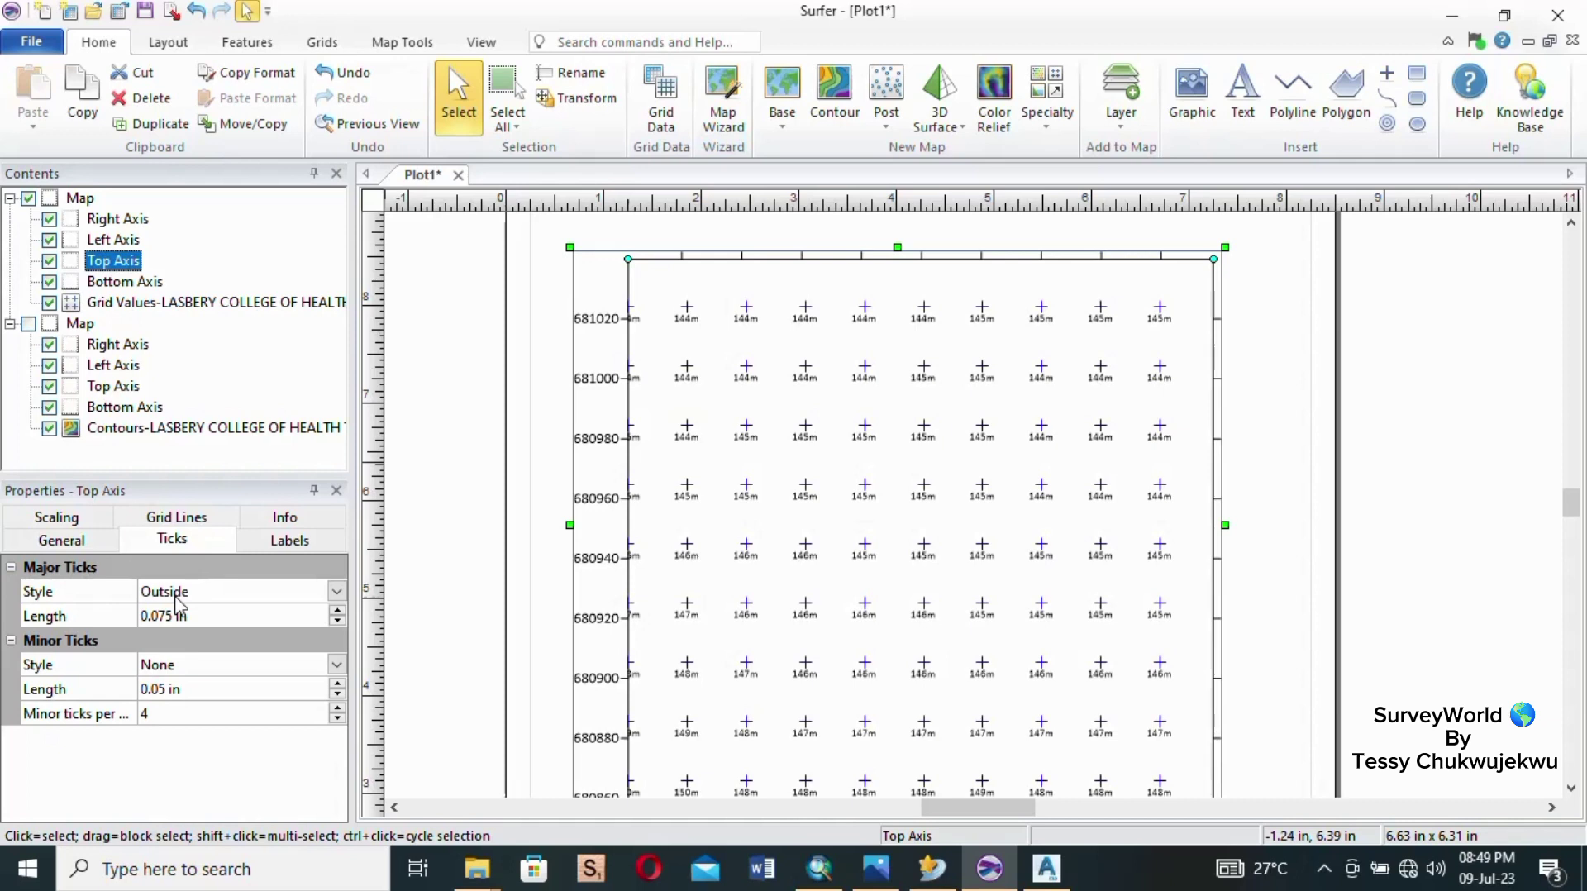
# Try Inside for the top axis major tick style, then set it back to Outside.
pyautogui.click(337, 592)
pyautogui.click(230, 653)
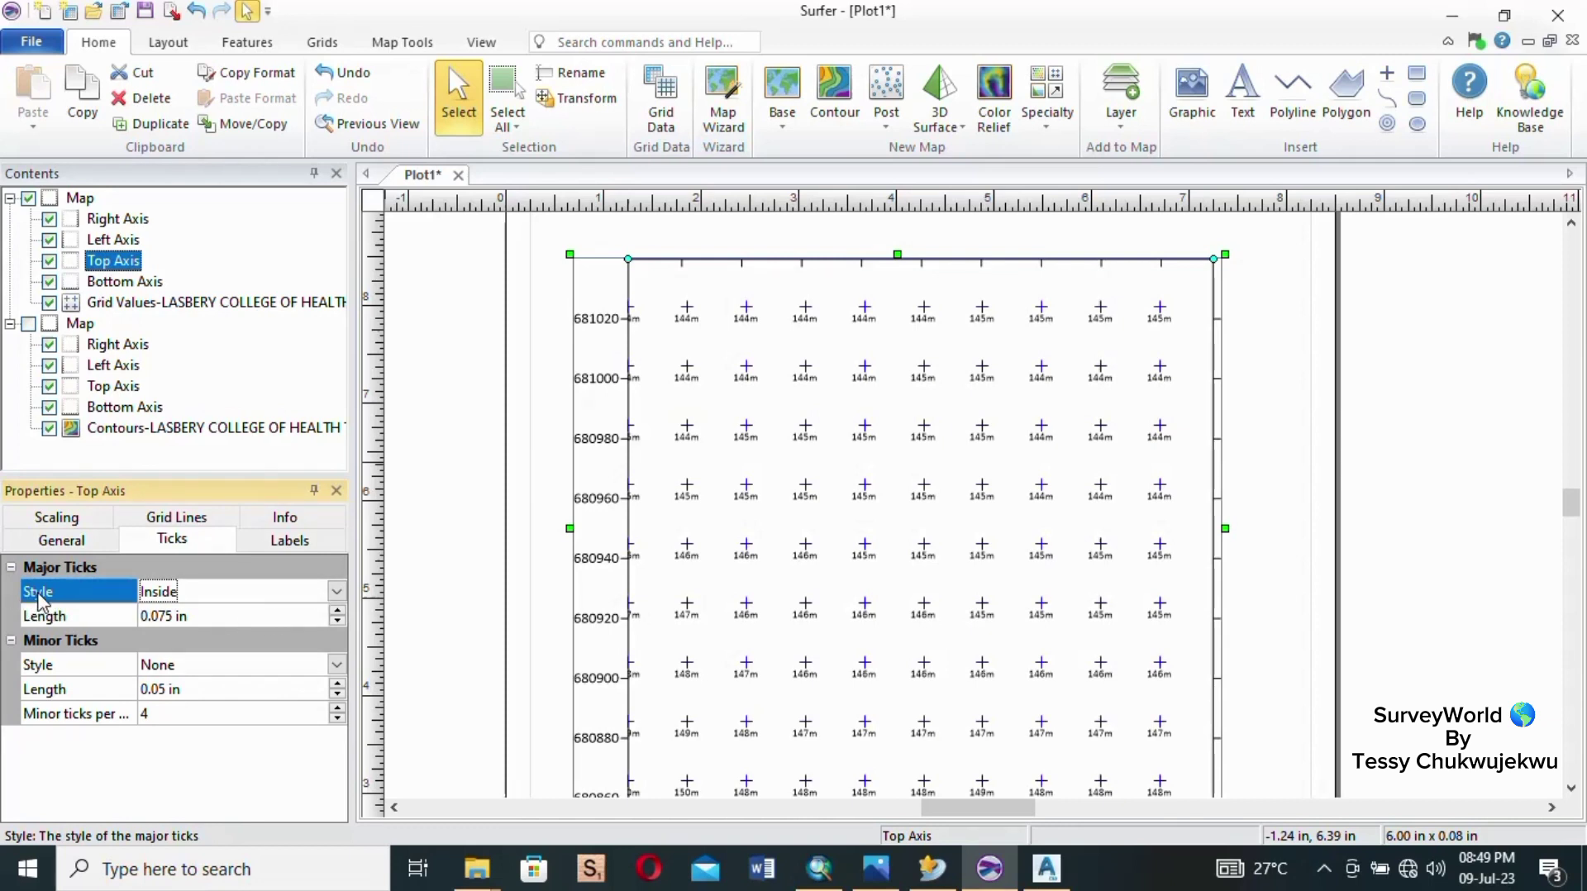
pyautogui.click(338, 592)
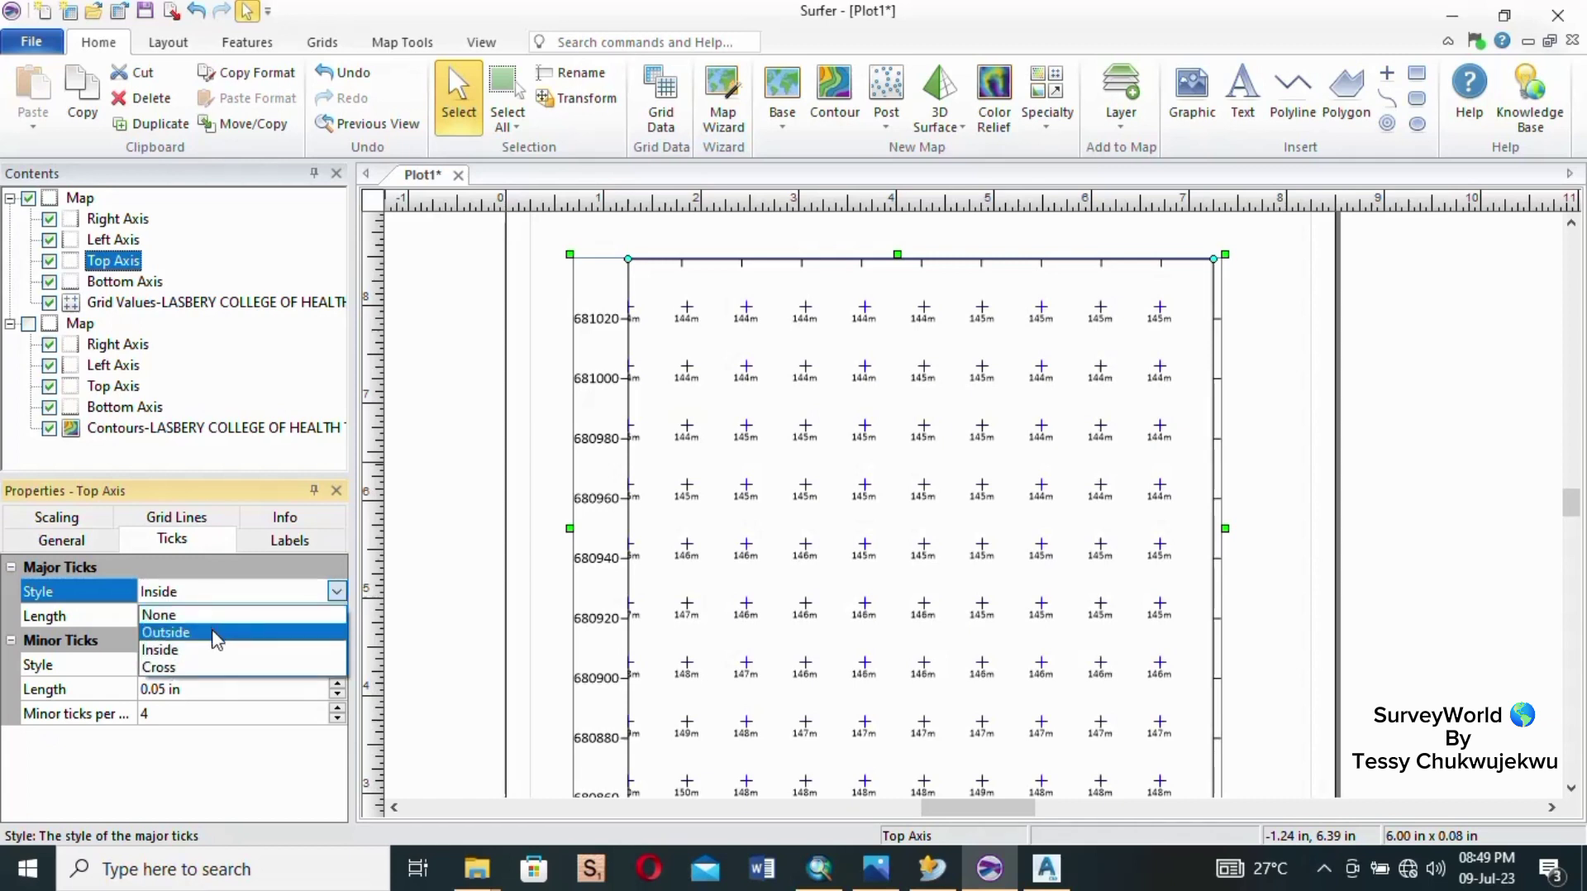
pyautogui.click(213, 630)
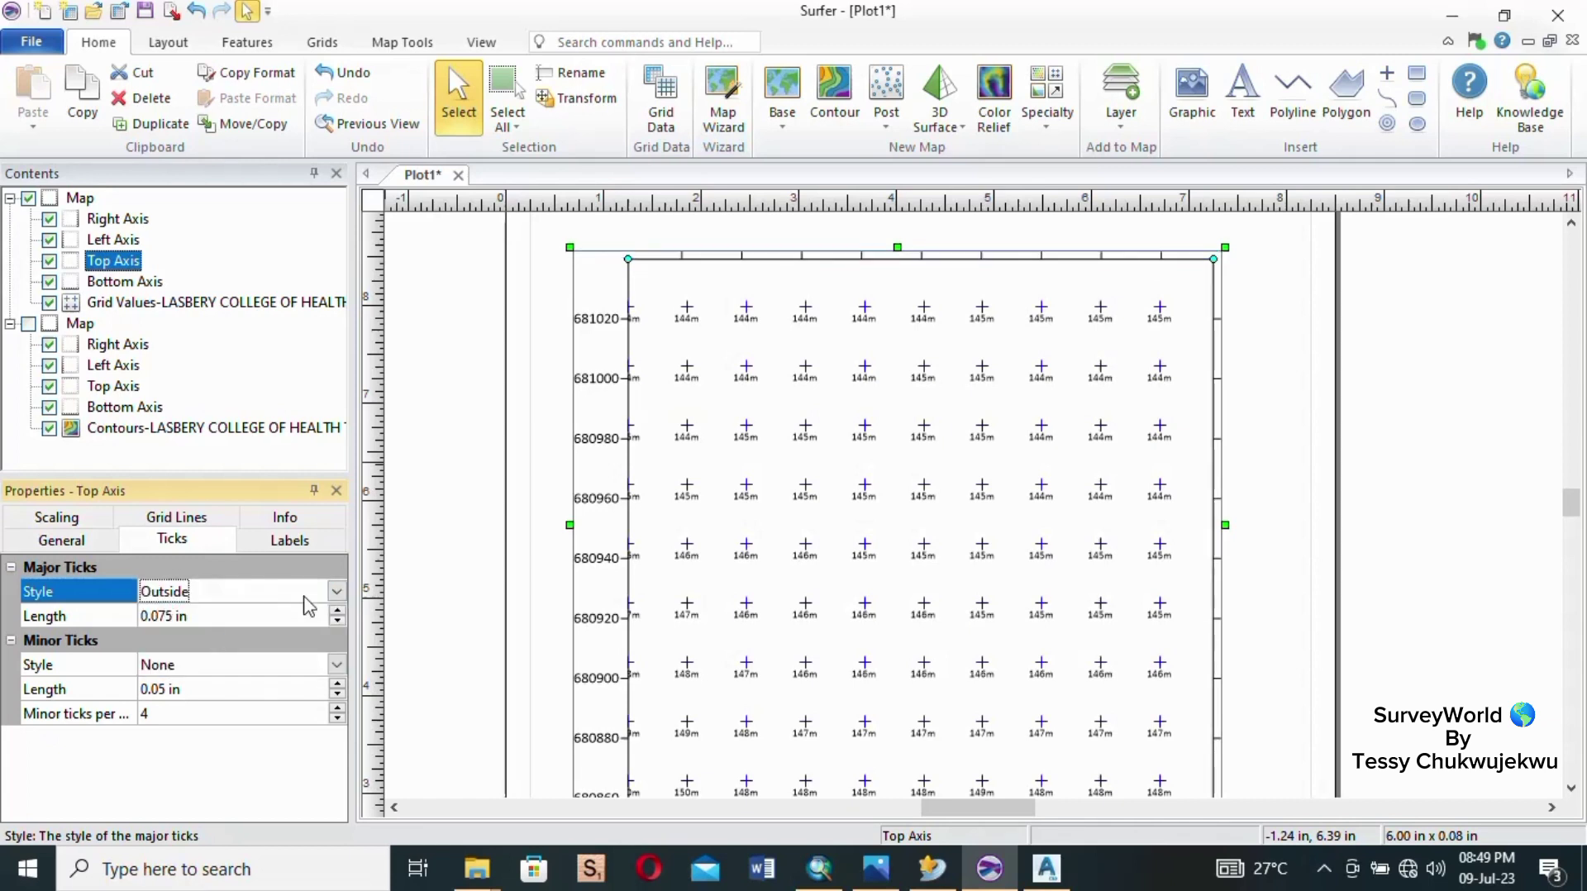
pyautogui.click(336, 591)
pyautogui.click(230, 632)
pyautogui.click(337, 592)
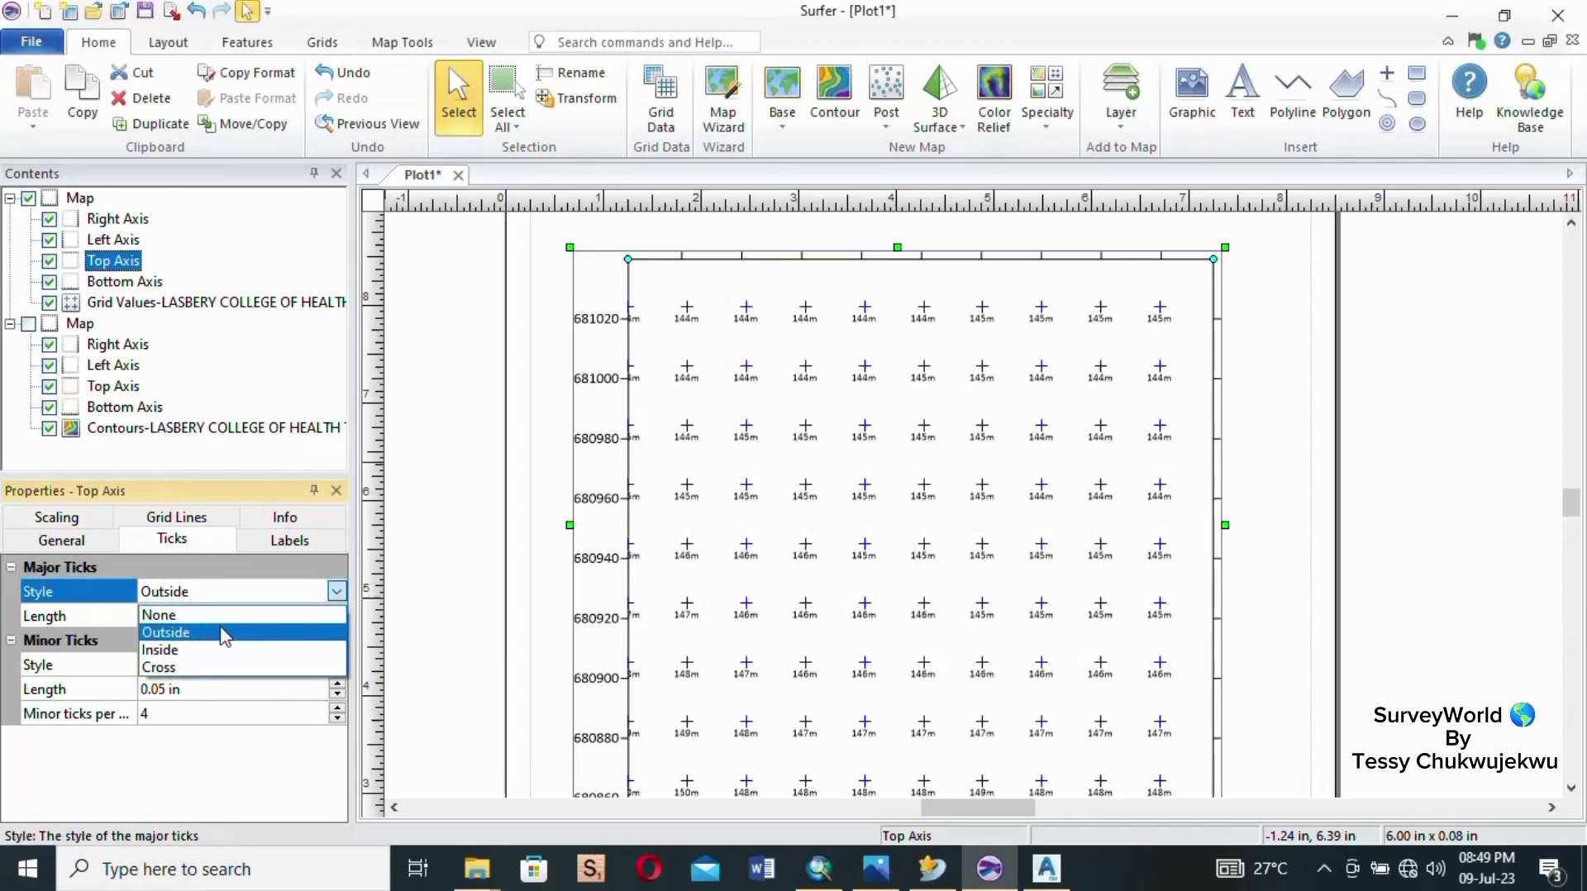
pyautogui.click(216, 632)
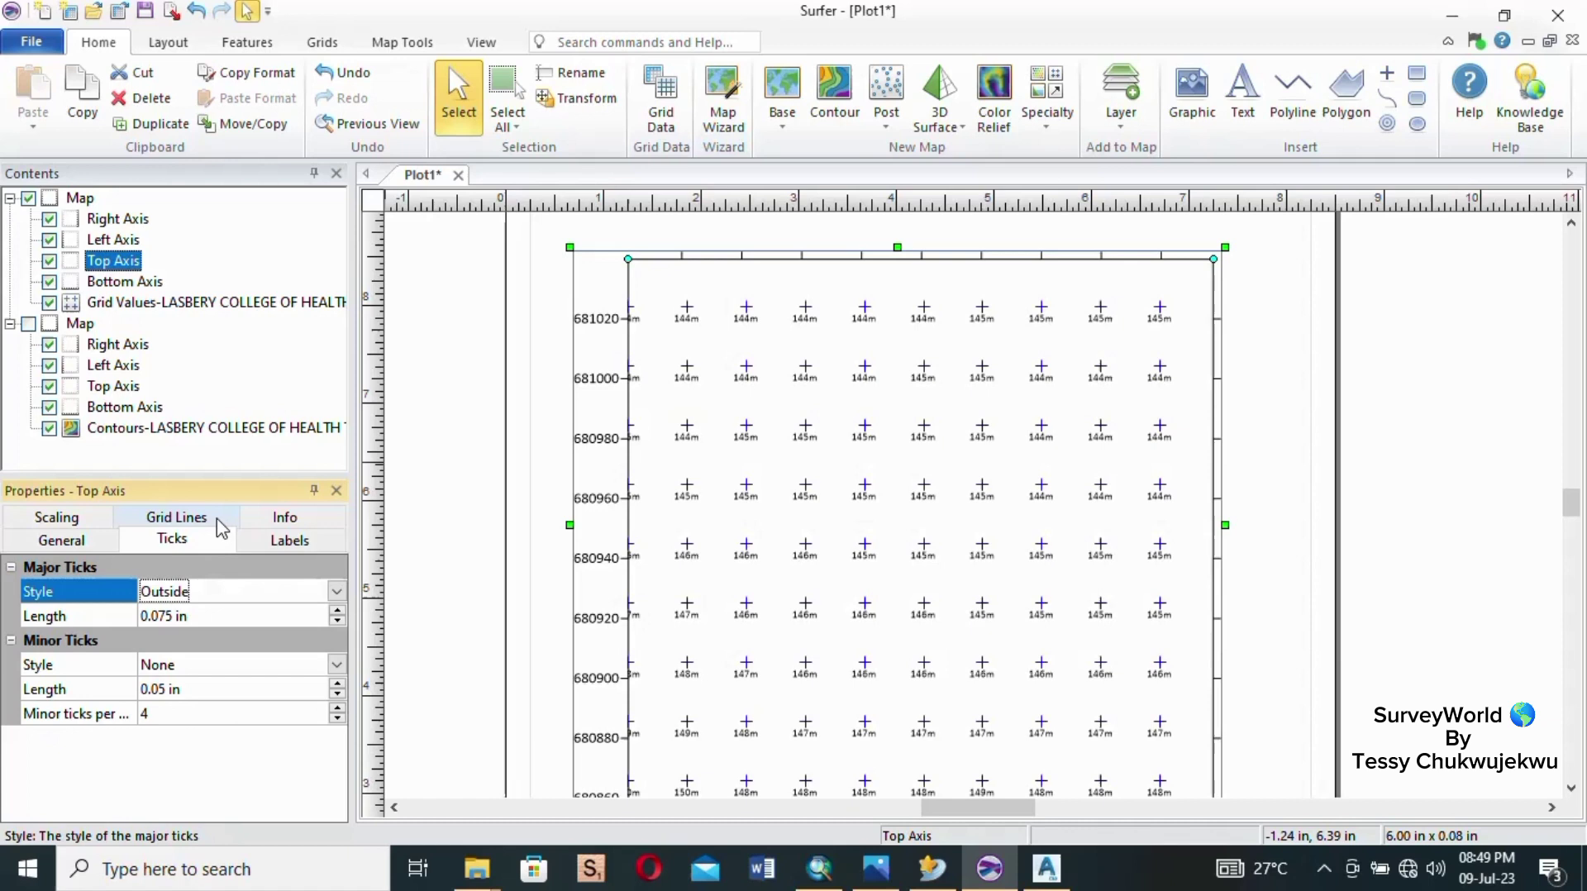
# Review the top axis Info and Grid Lines settings, then its Scaling settings.
pyautogui.click(284, 523)
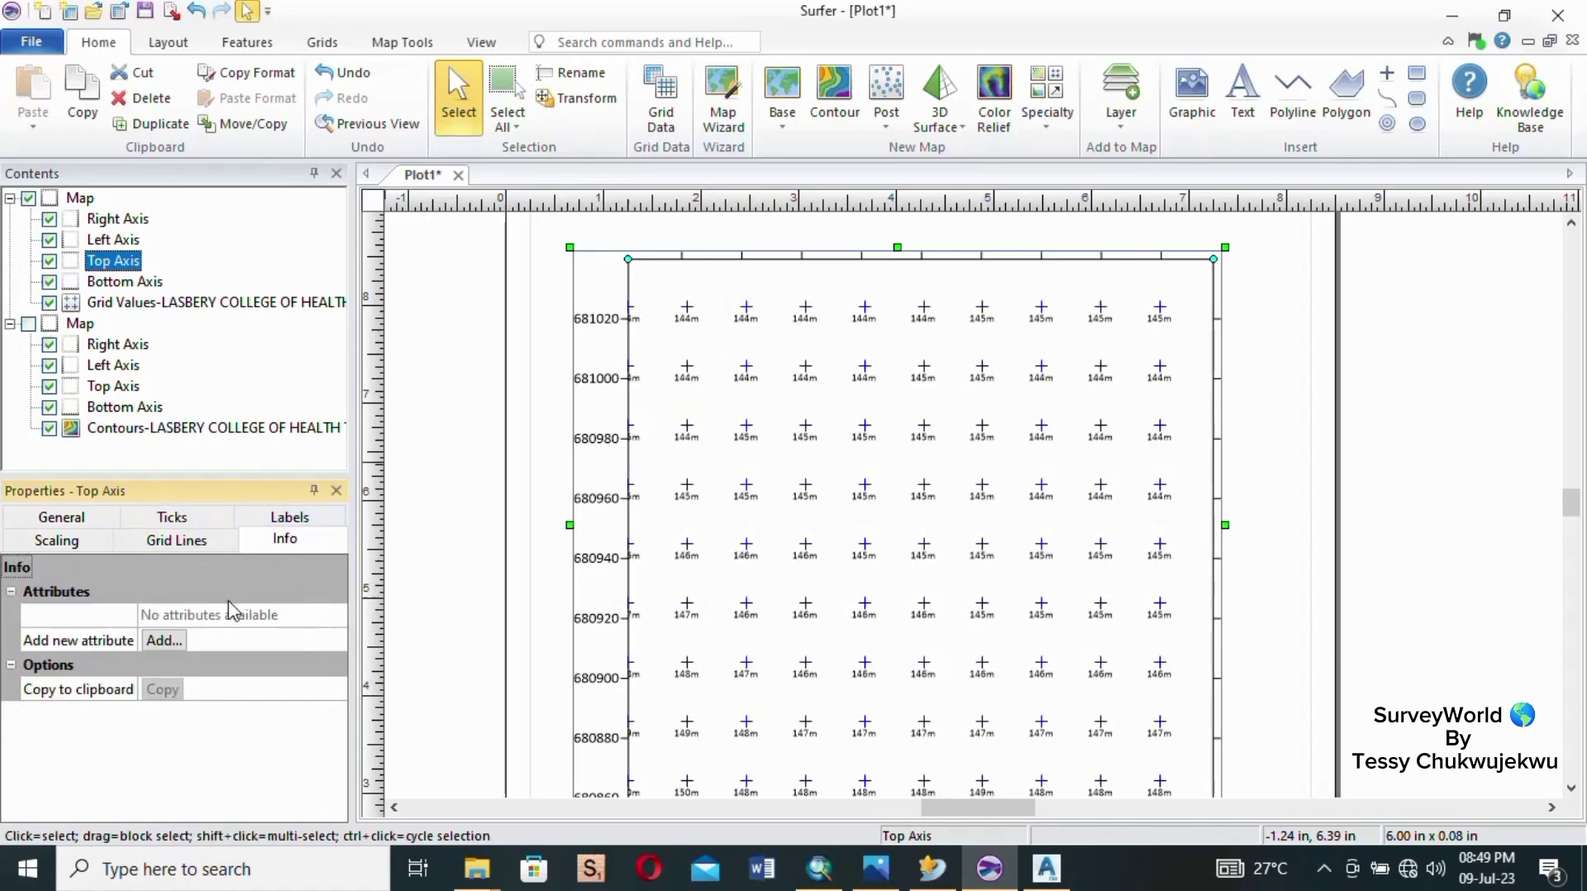
pyautogui.click(183, 544)
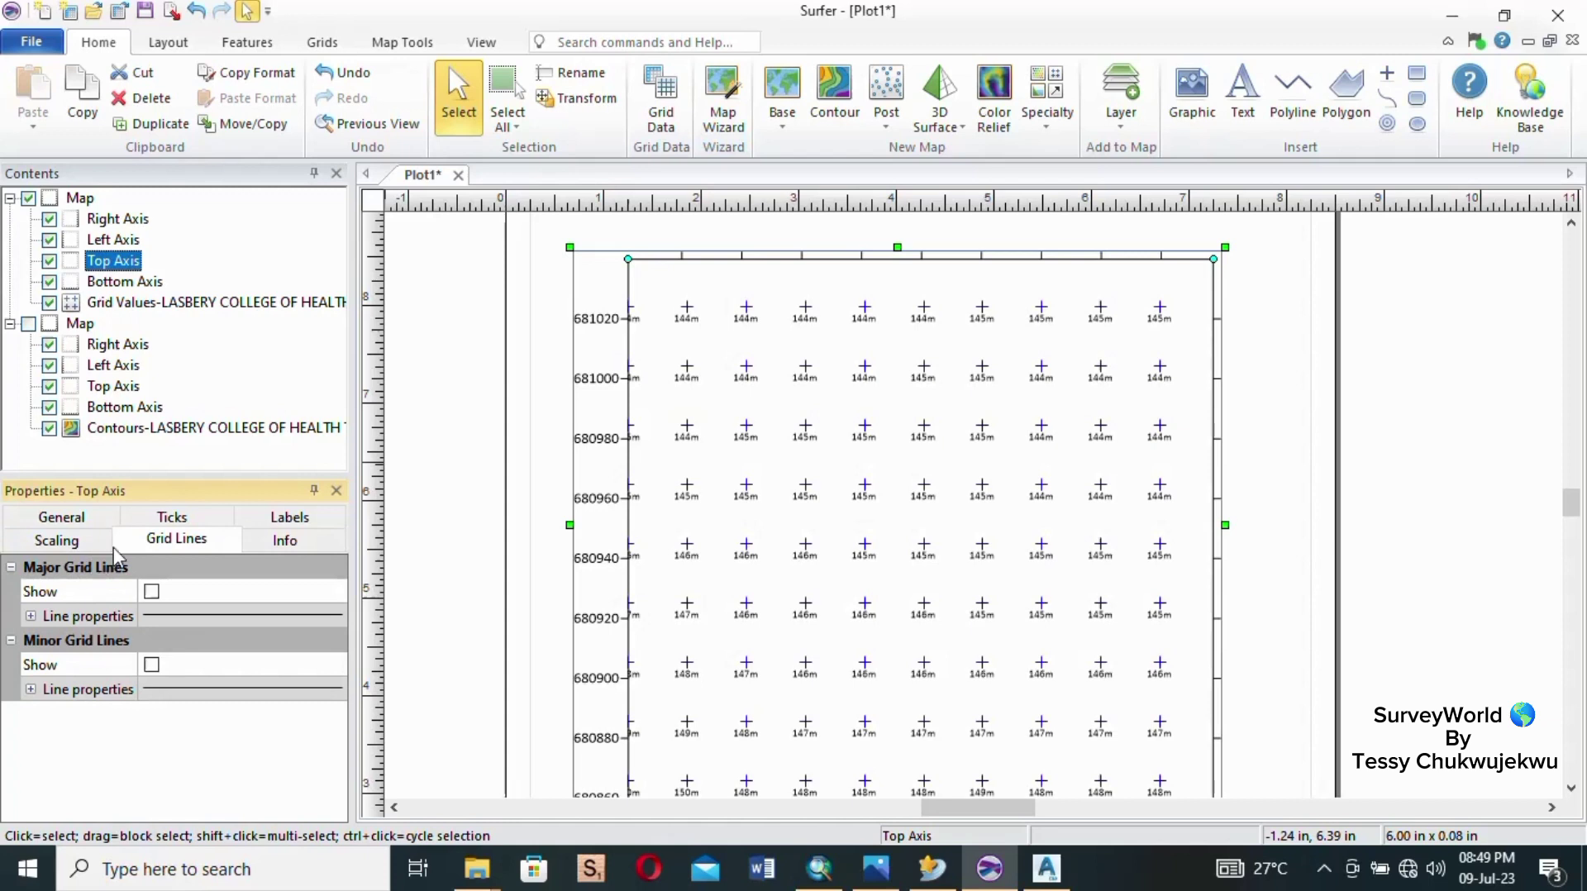
pyautogui.click(59, 542)
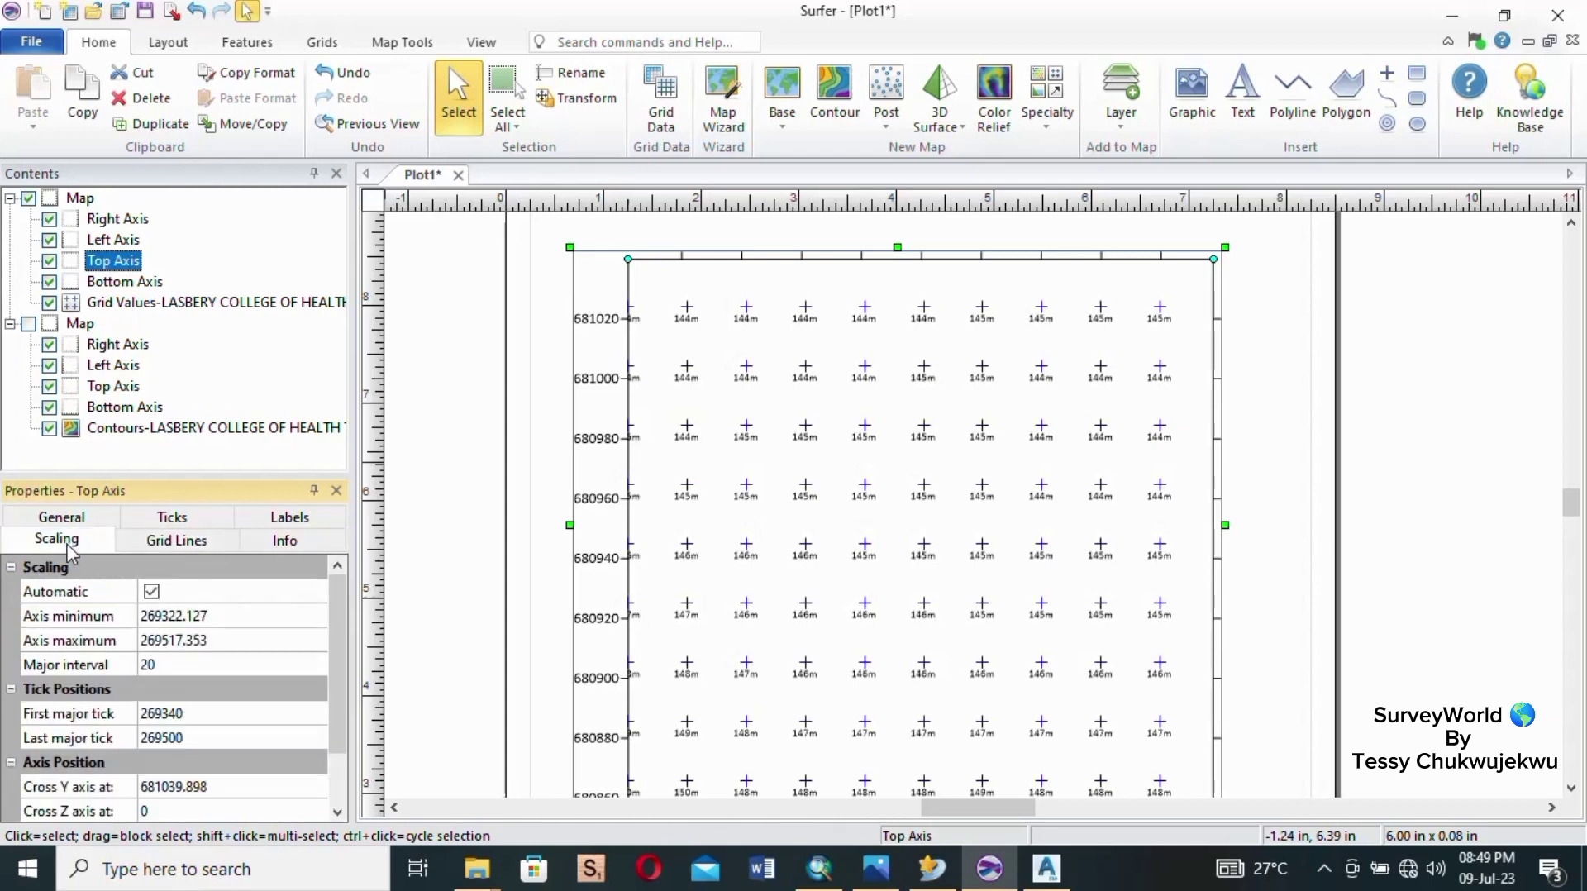
pyautogui.scroll(-1, 176, 686)
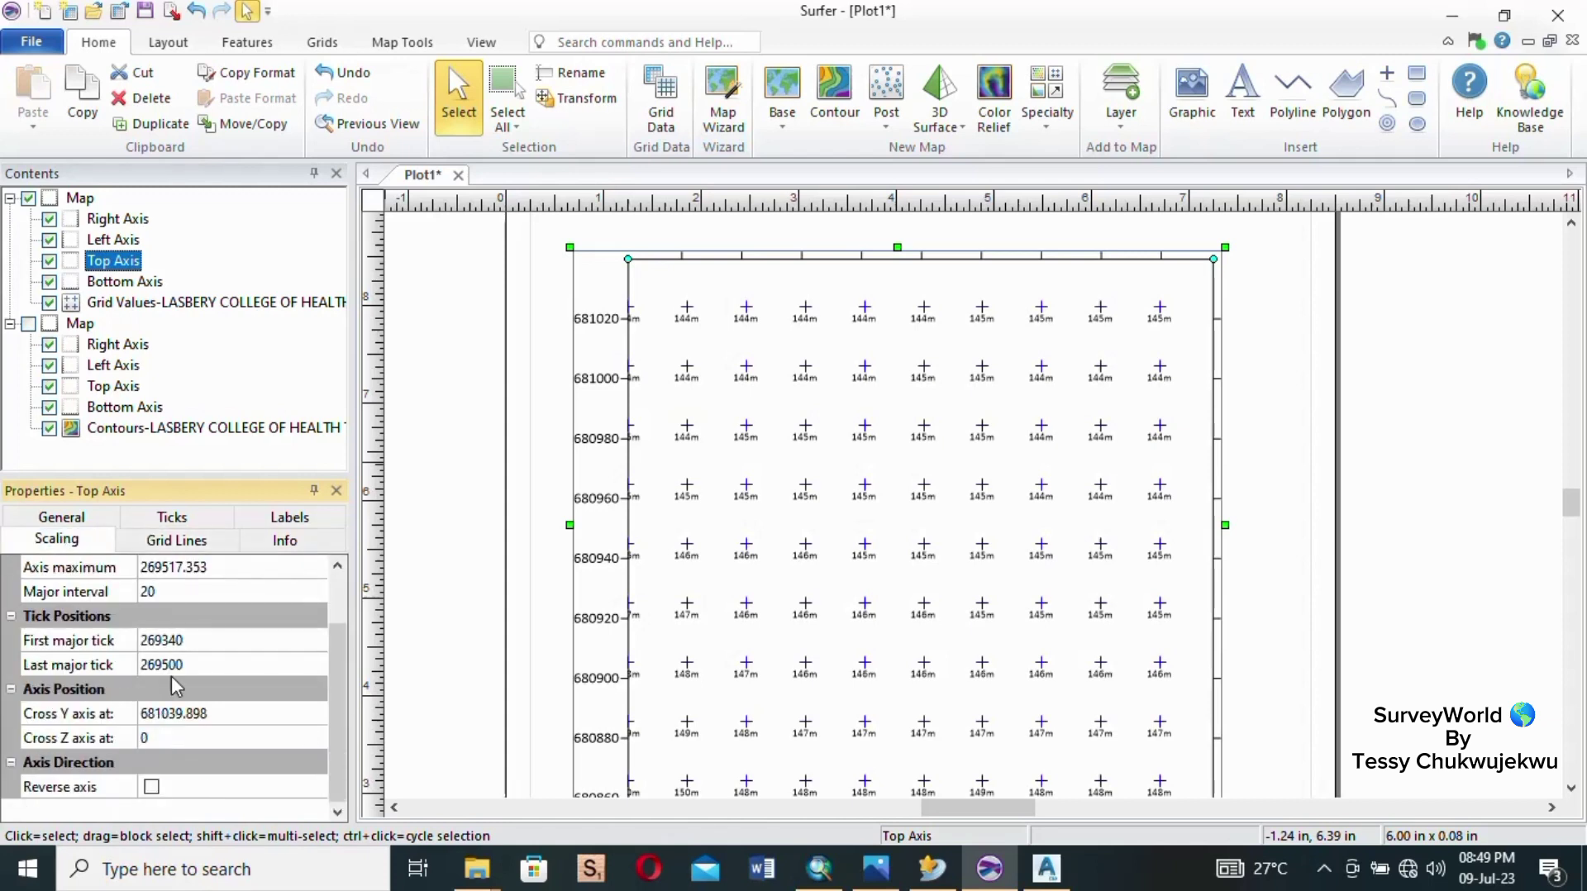
pyautogui.scroll(1, 174, 684)
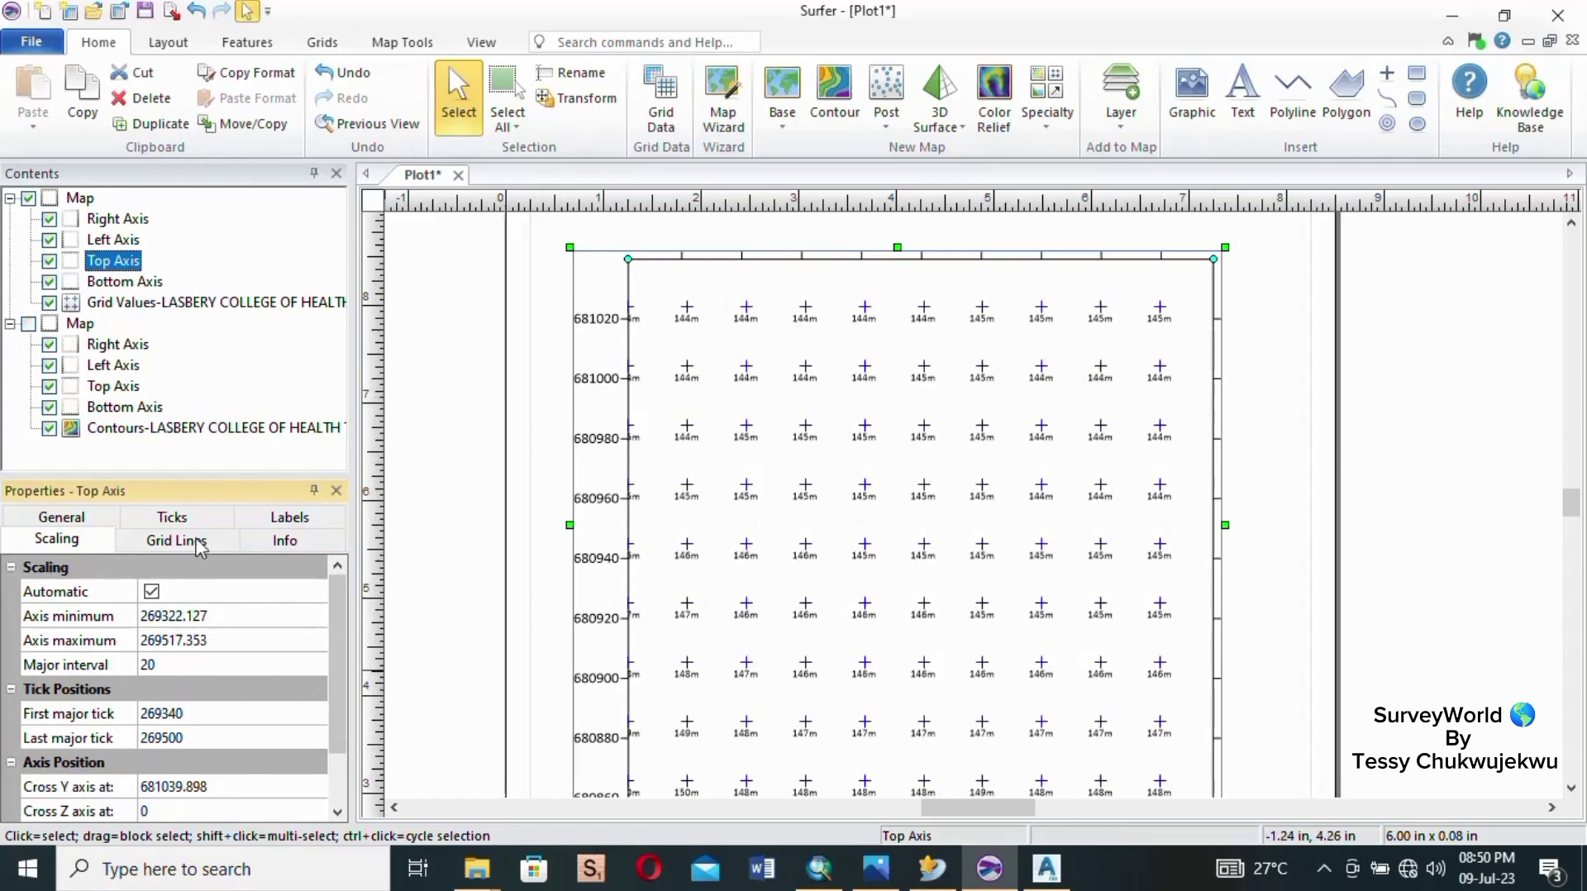
# Deselect the top axis and zoom out to show the whole Plot1 spot-height map.
pyautogui.click(1285, 291)
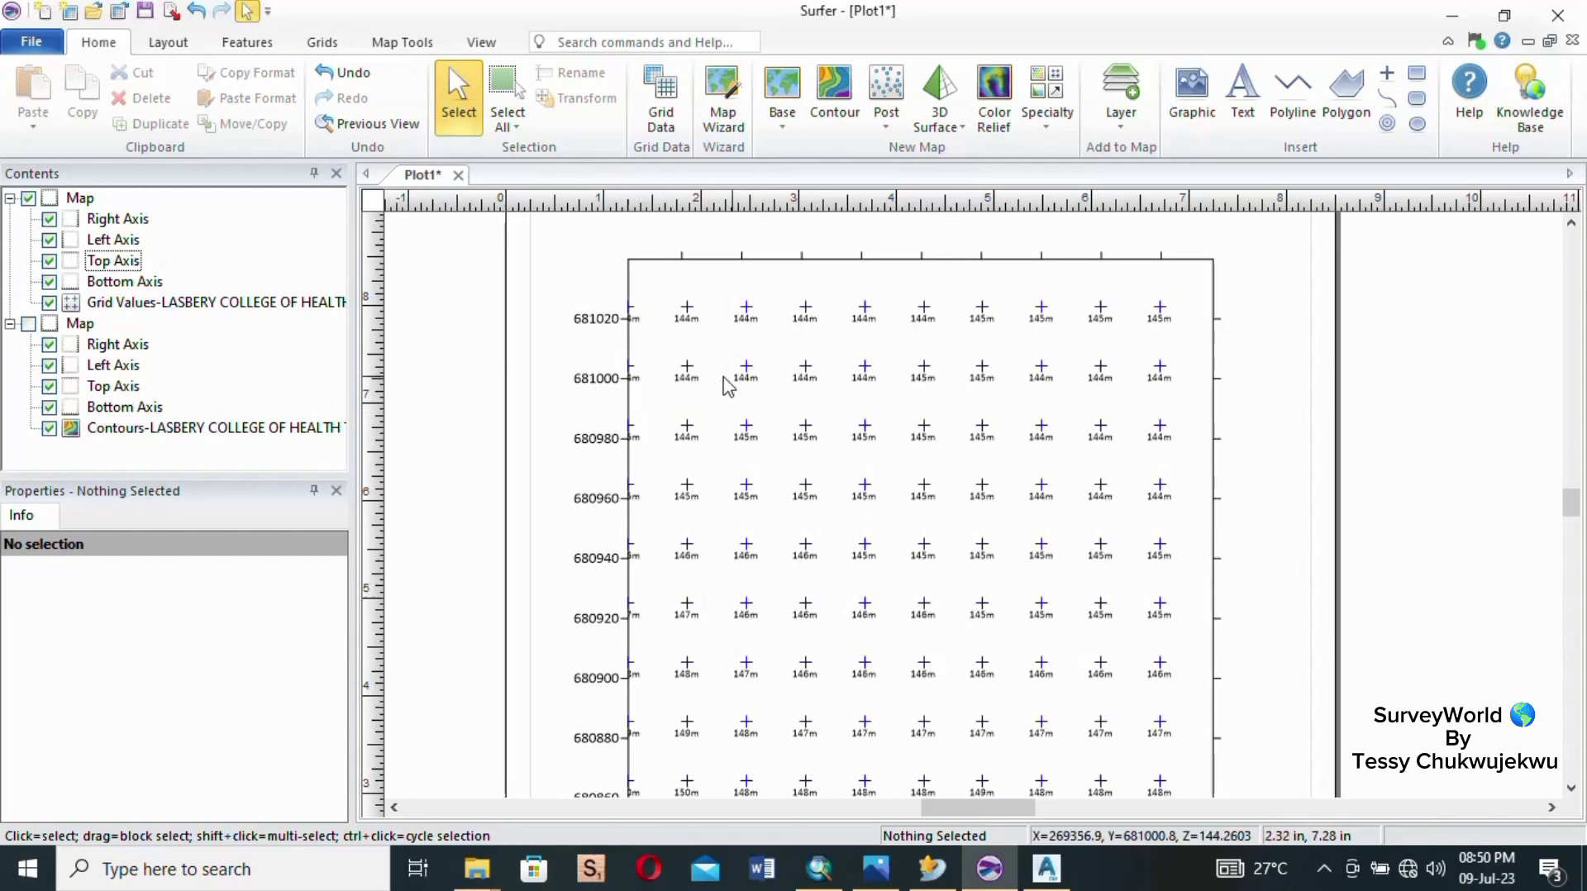
pyautogui.scroll(-1, 649, 517)
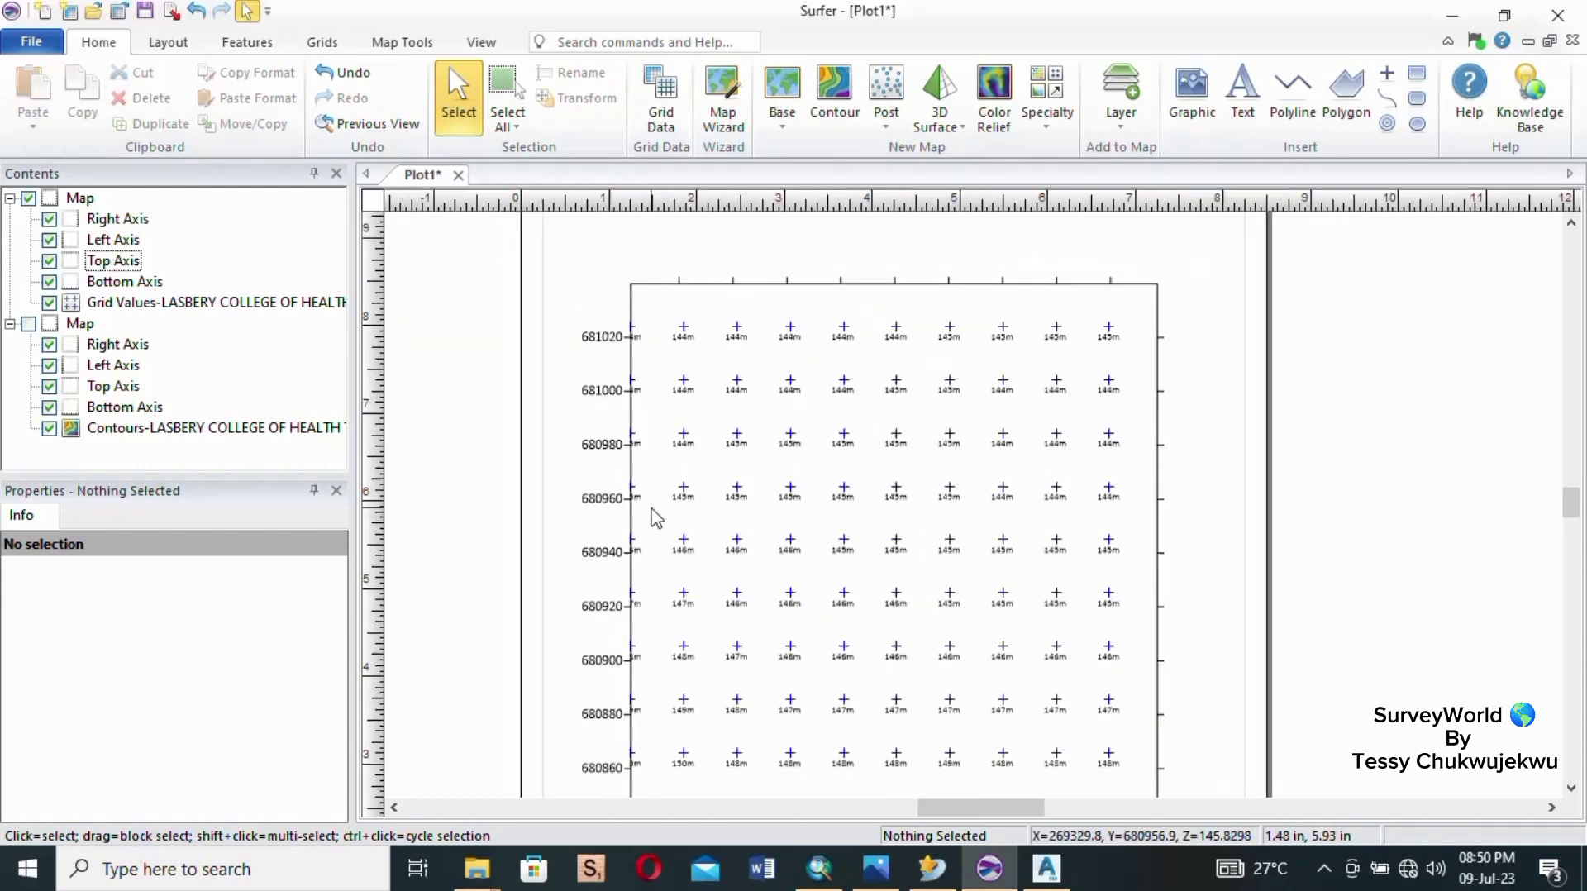
pyautogui.scroll(-1, 588, 489)
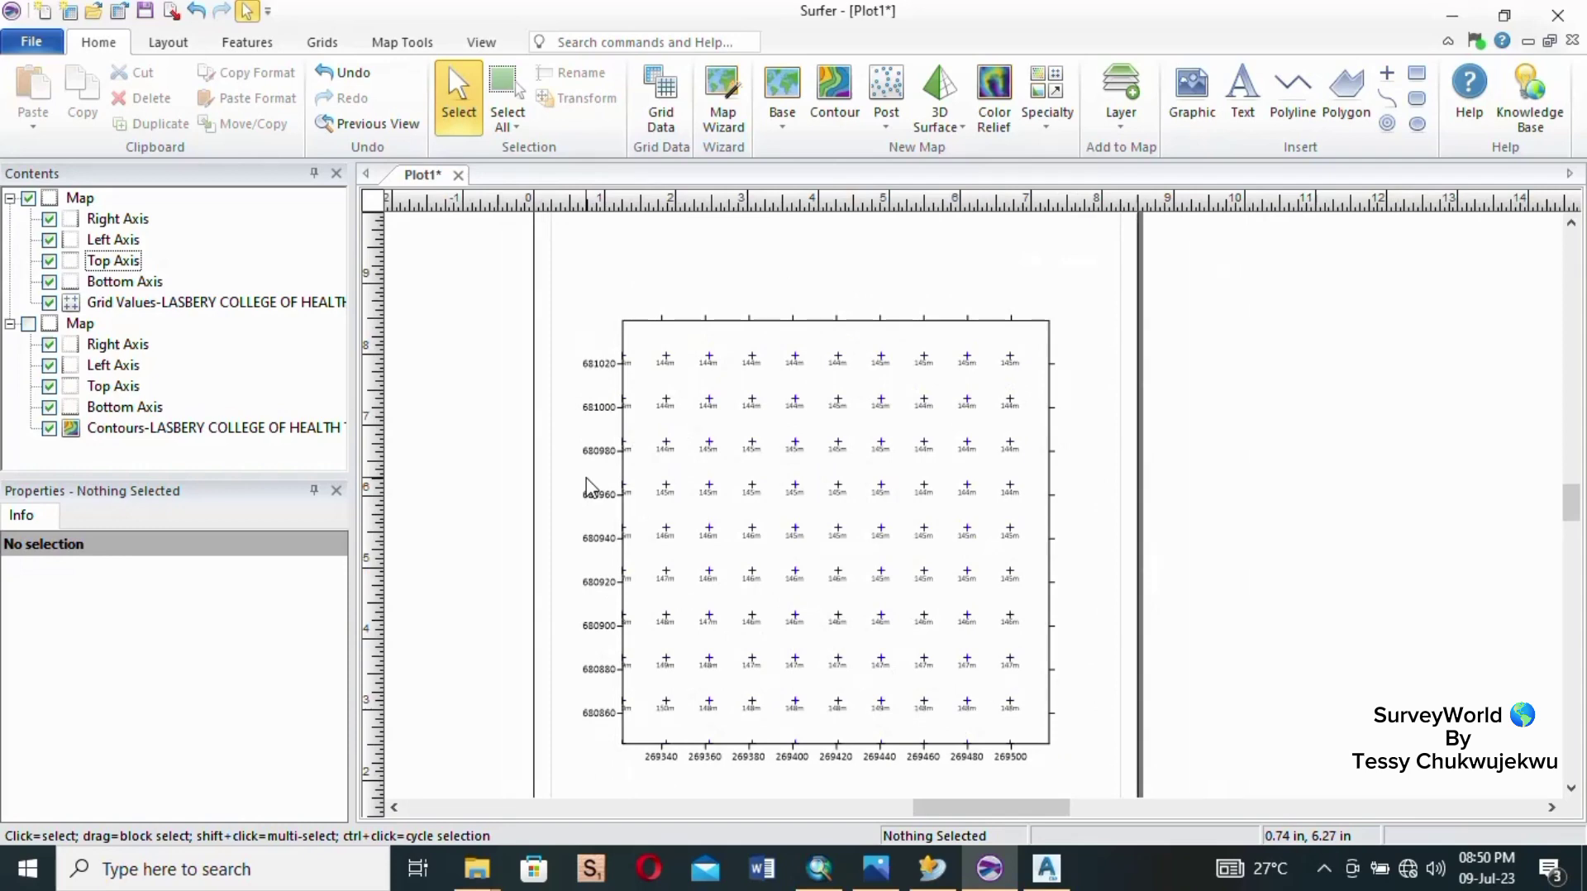
# Export to the Desktop as DXF AutoCAD DXF Drawing (*.dxf), named 'lasberry college spot heights'.
pyautogui.click(29, 41)
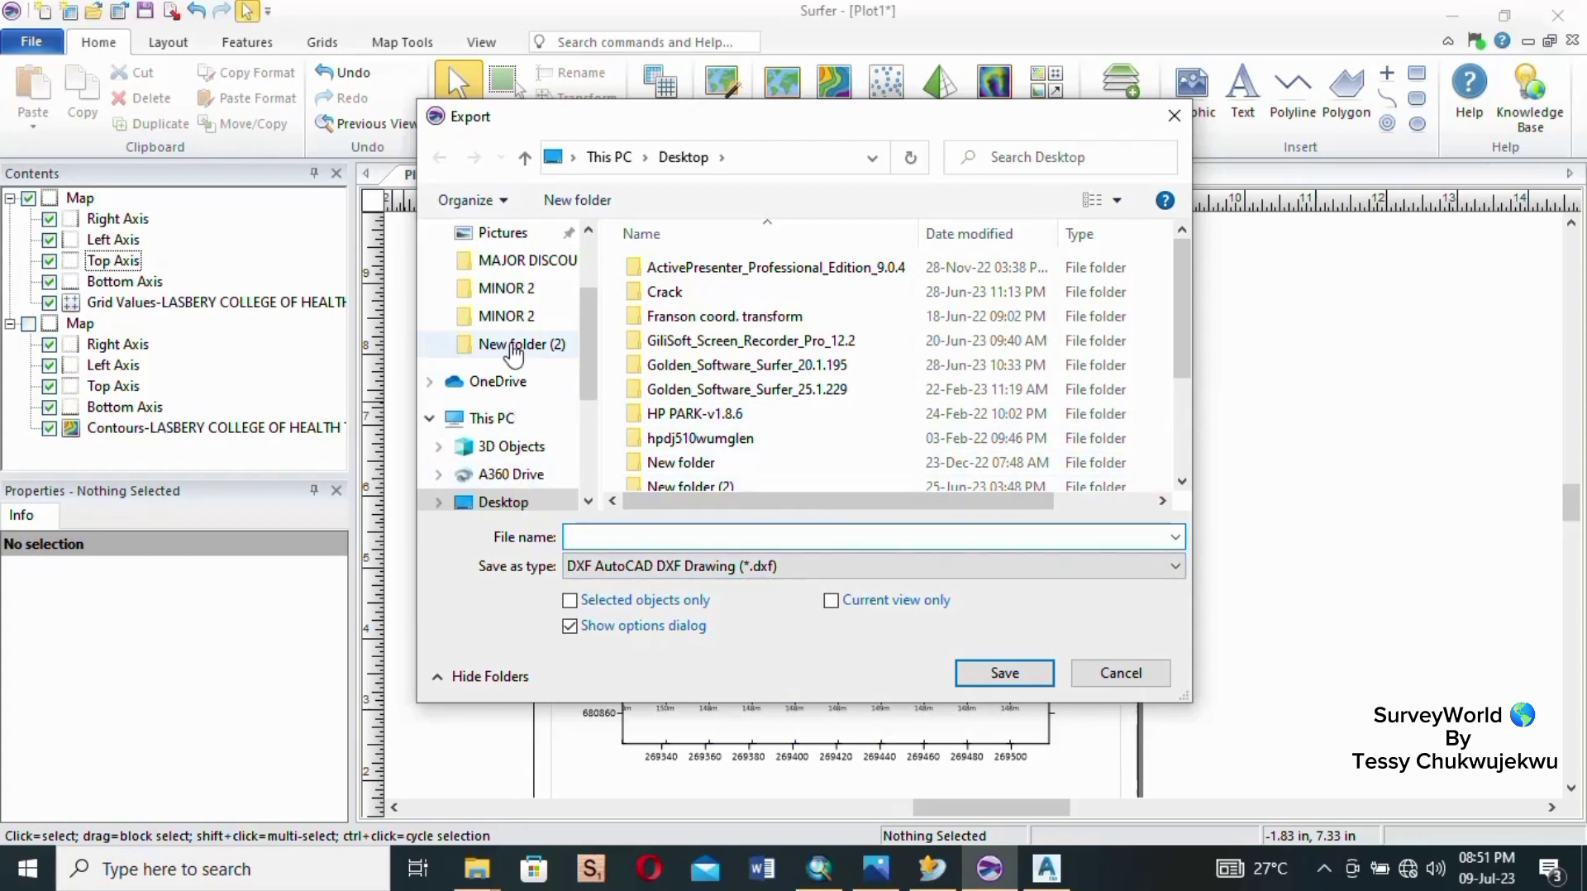
pyautogui.scroll(1, 513, 351)
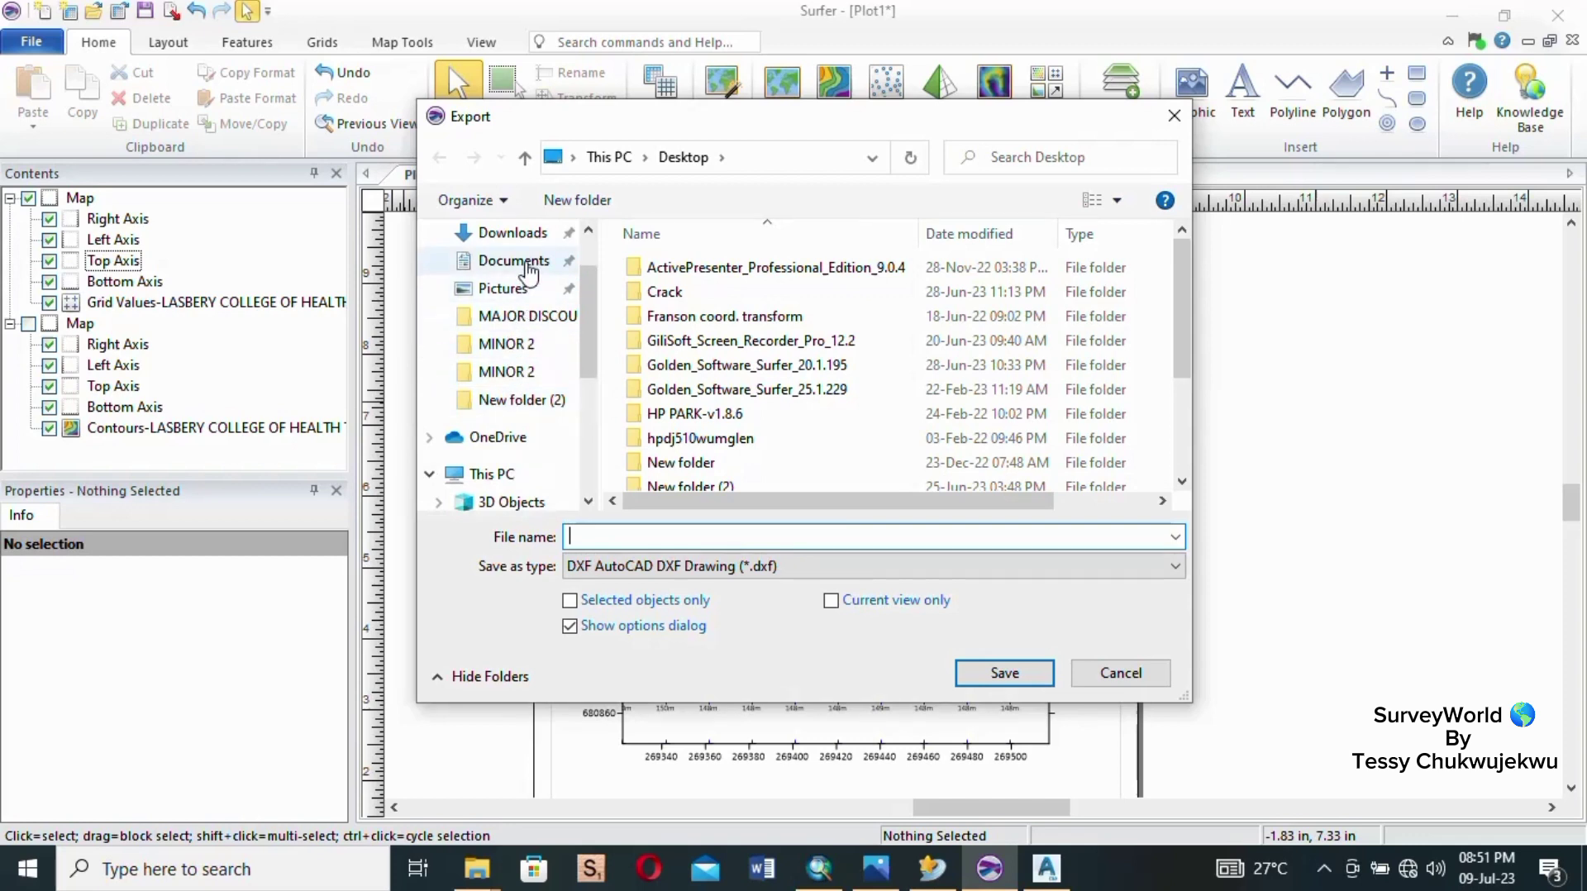
pyautogui.scroll(-3, 488, 430)
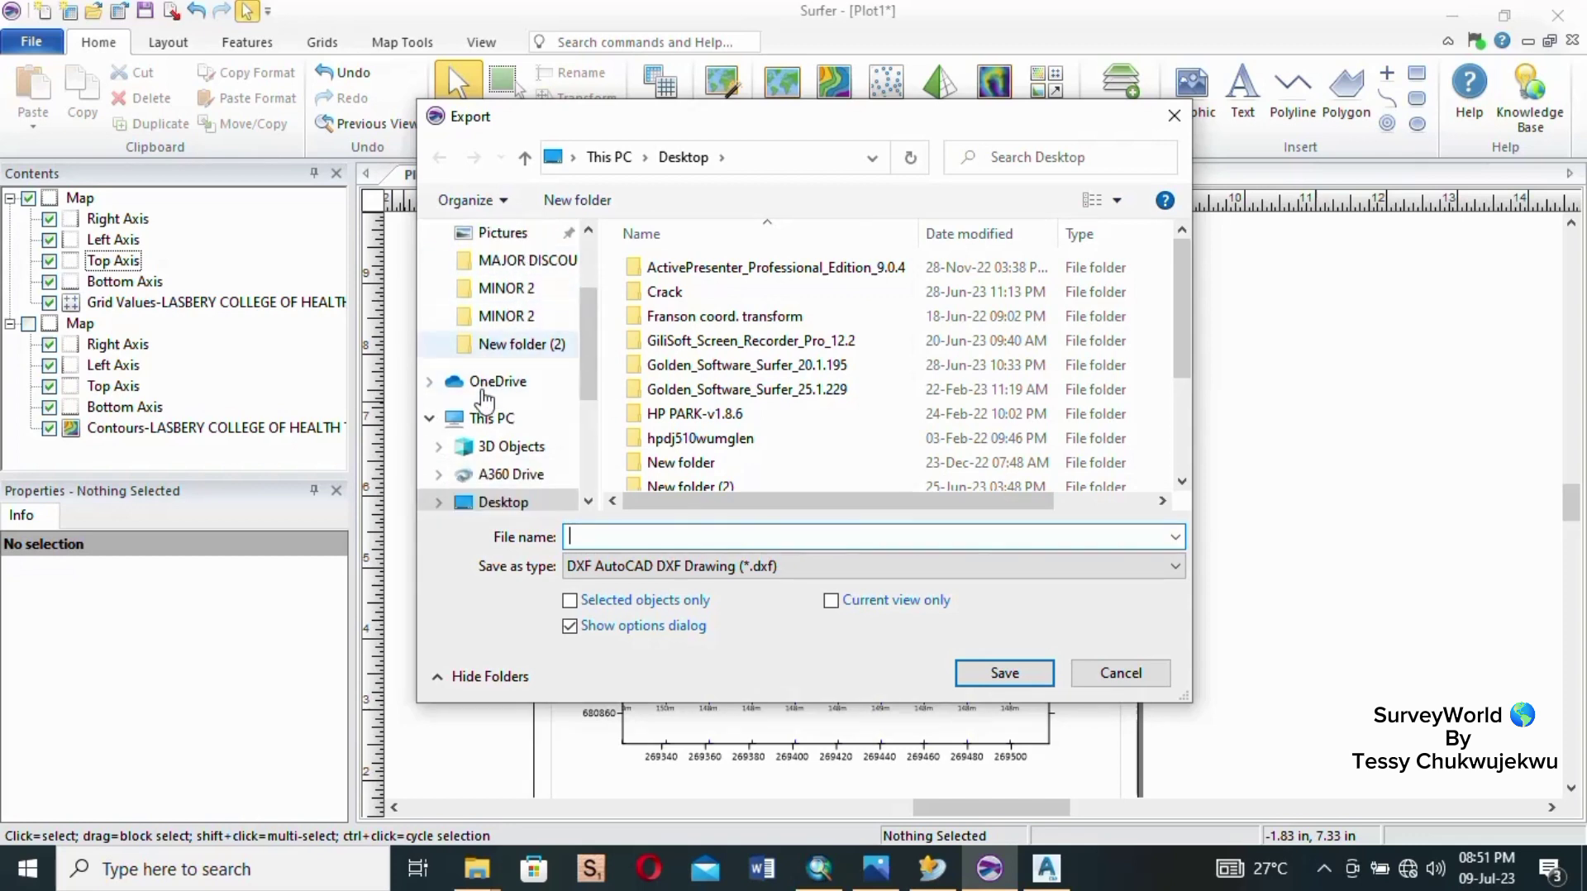
pyautogui.scroll(-3, 492, 447)
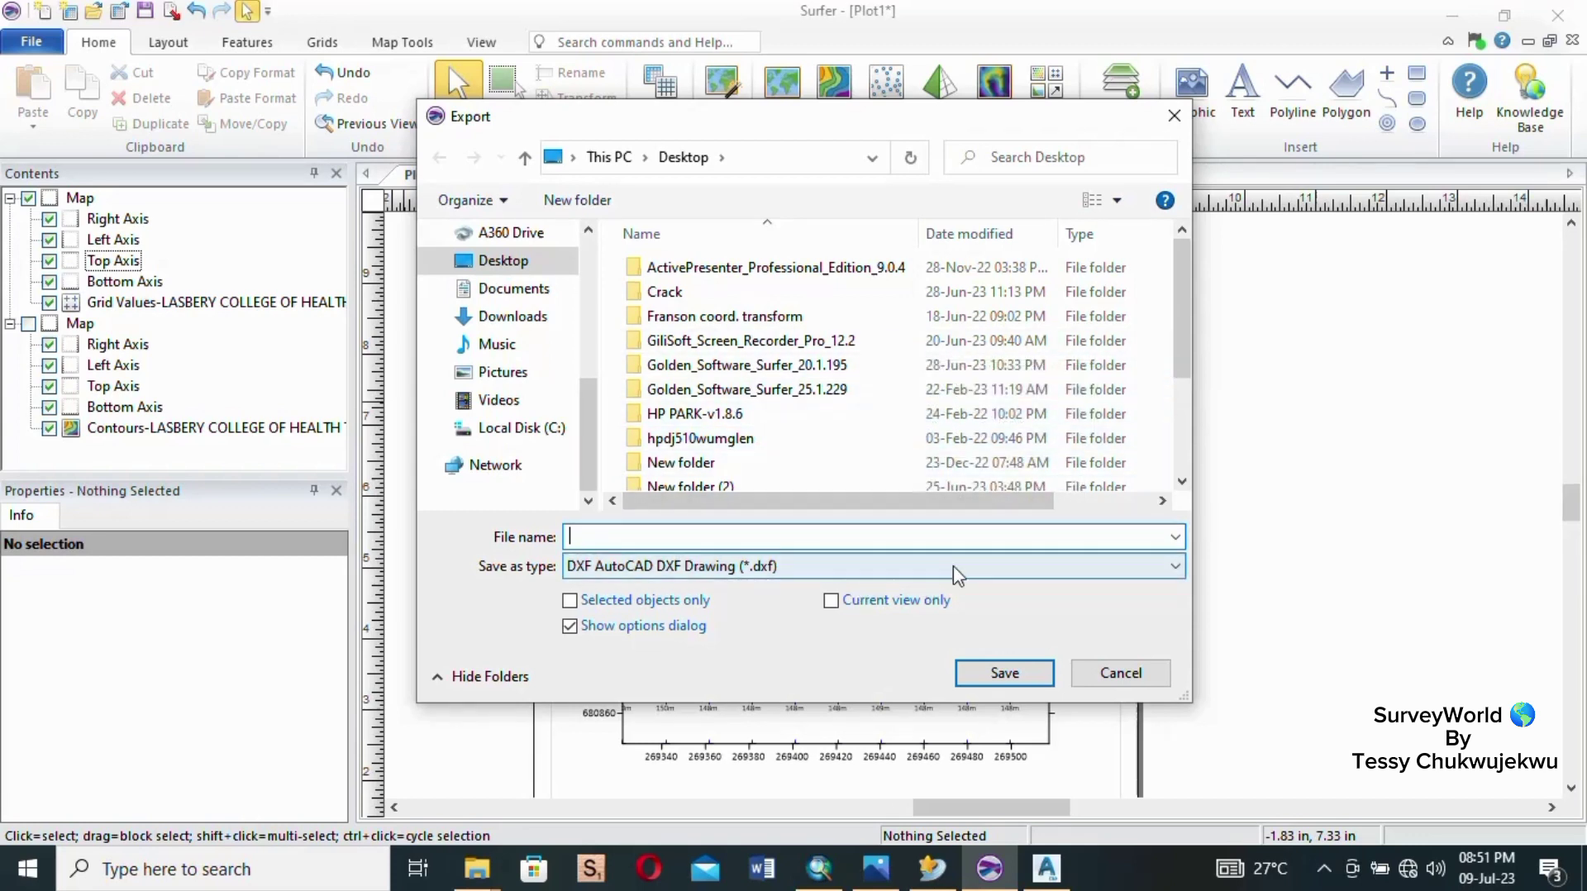
pyautogui.click(1004, 574)
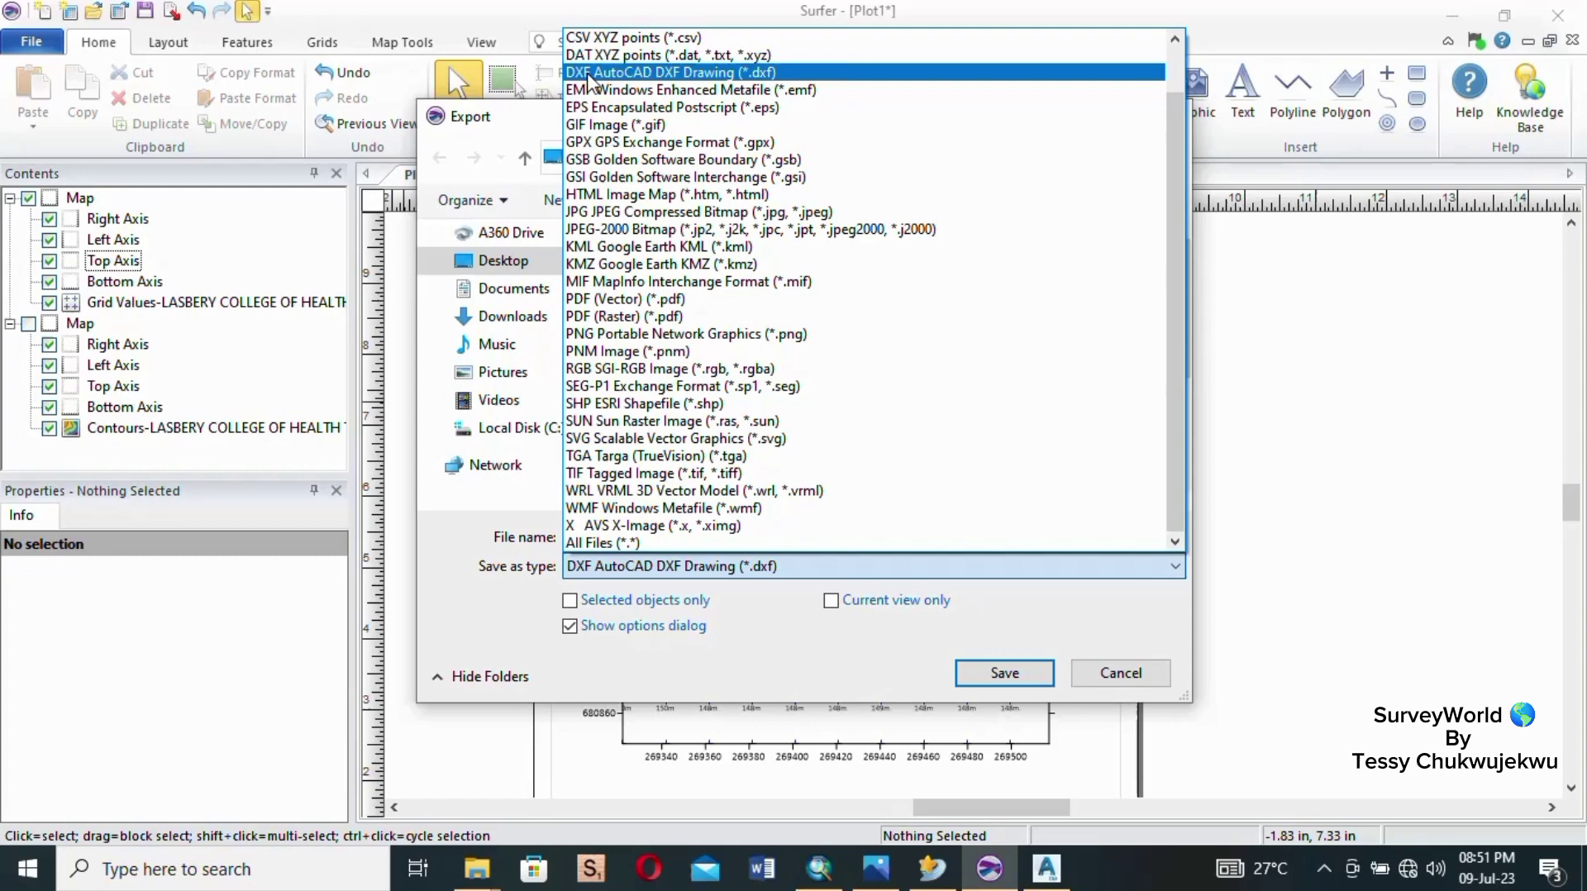
pyautogui.click(589, 75)
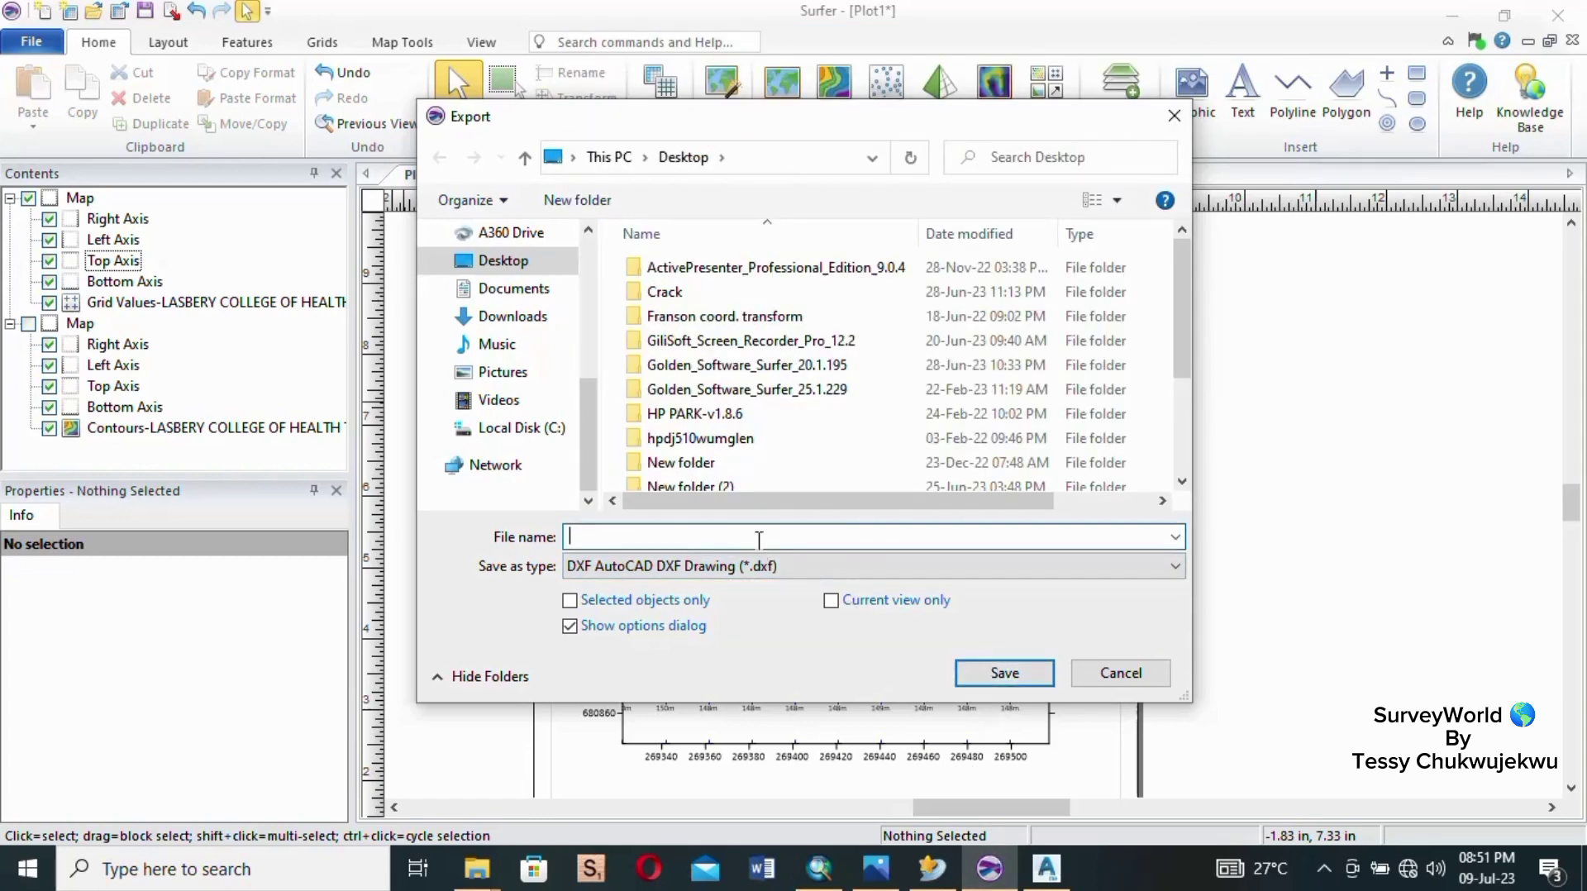
pyautogui.scroll(-2, 831, 434)
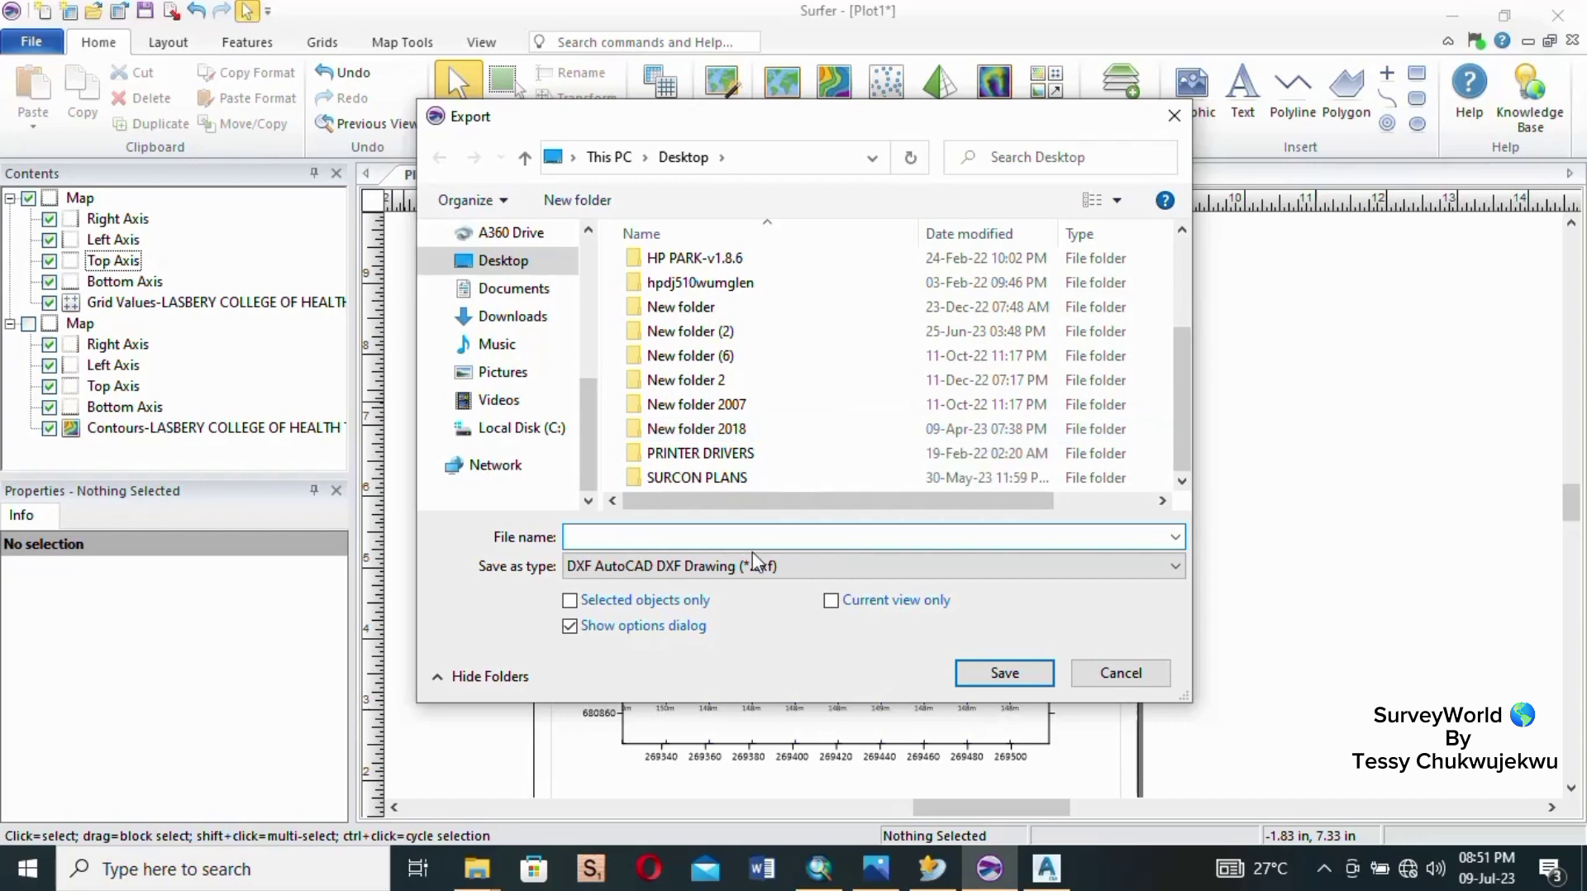
pyautogui.write('las')
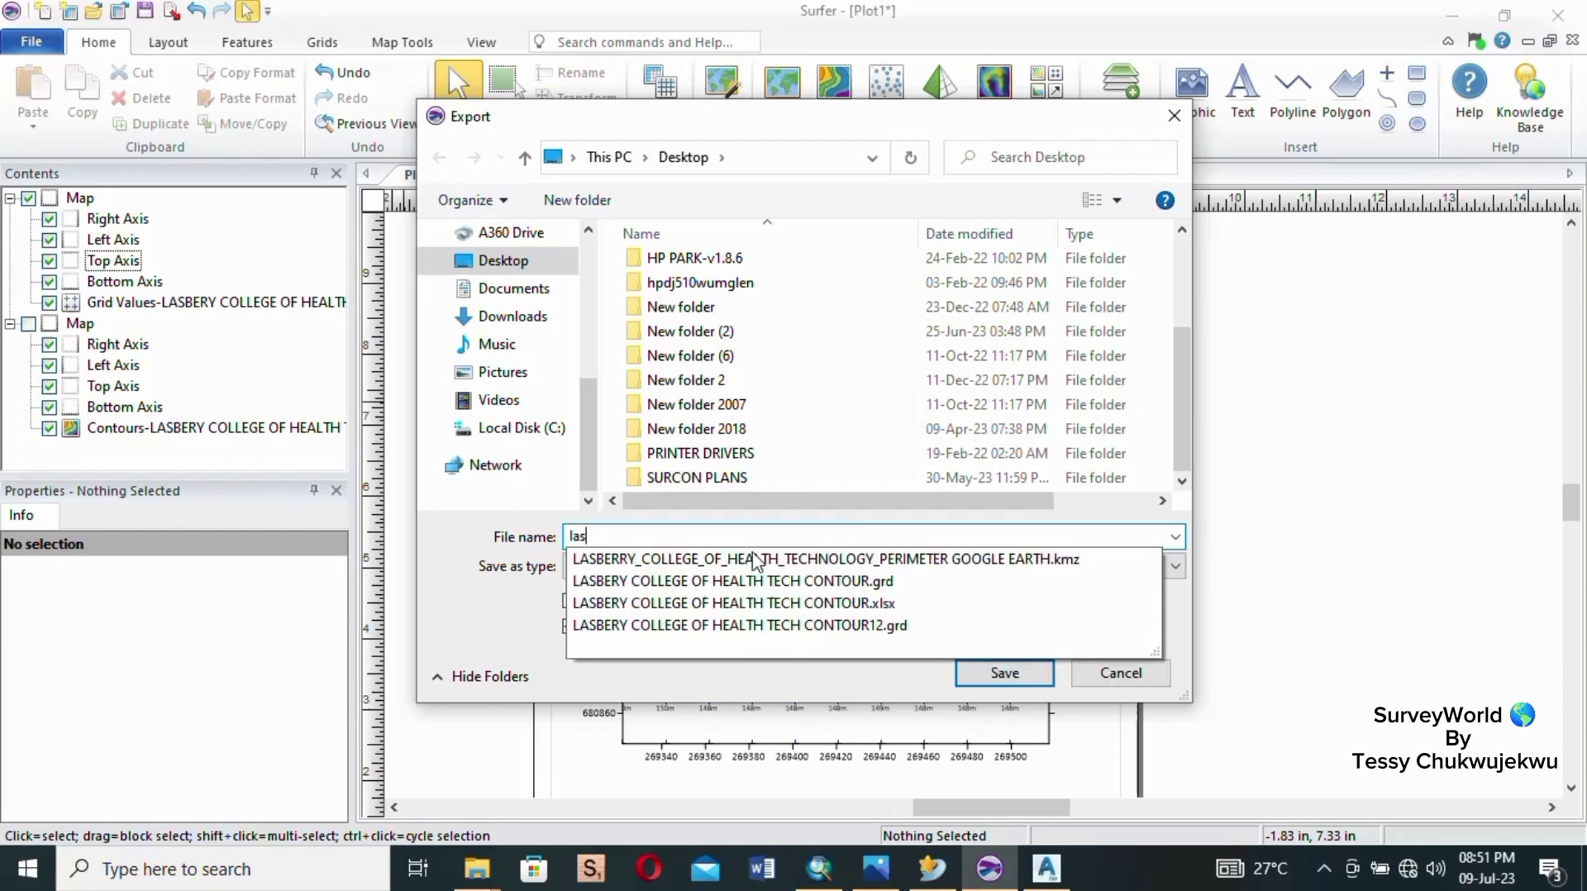
pyautogui.write('berr')
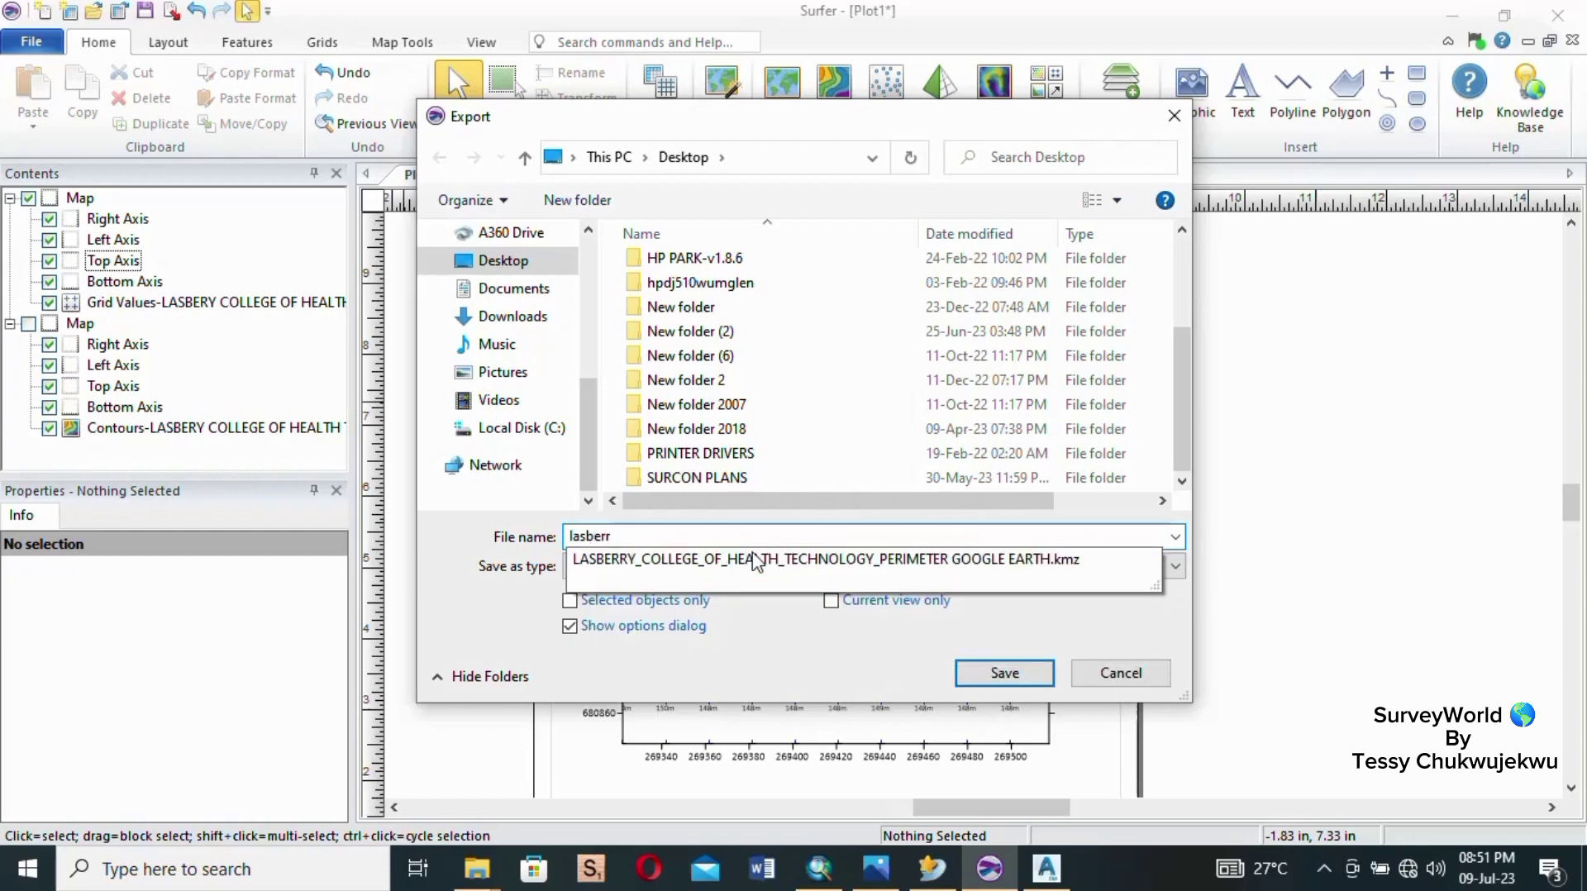
pyautogui.write('y co')
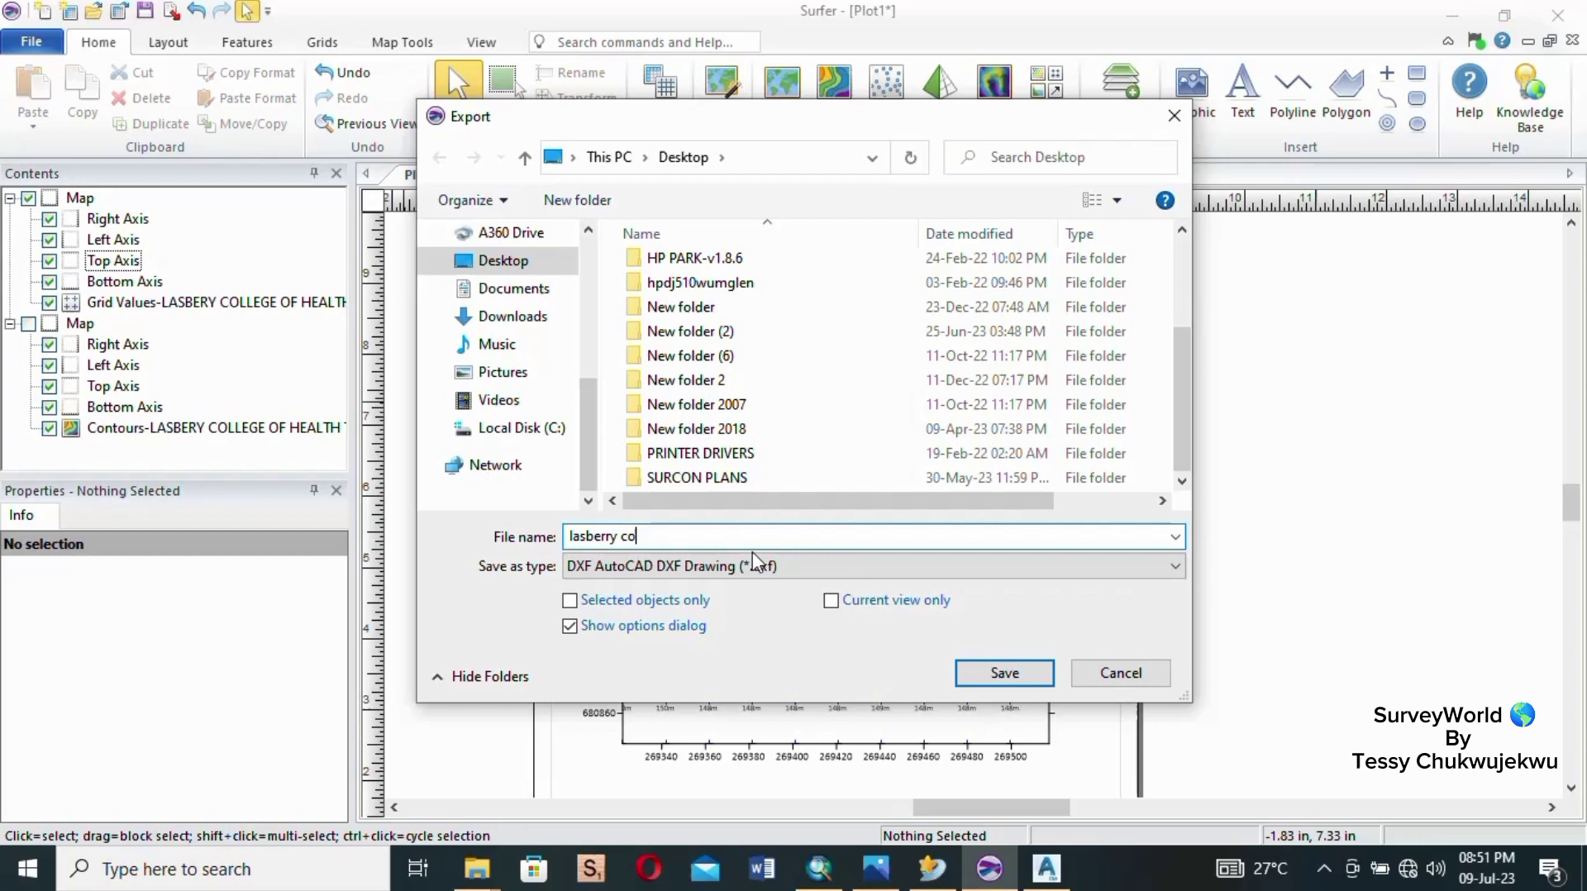
pyautogui.write('llege spot ')
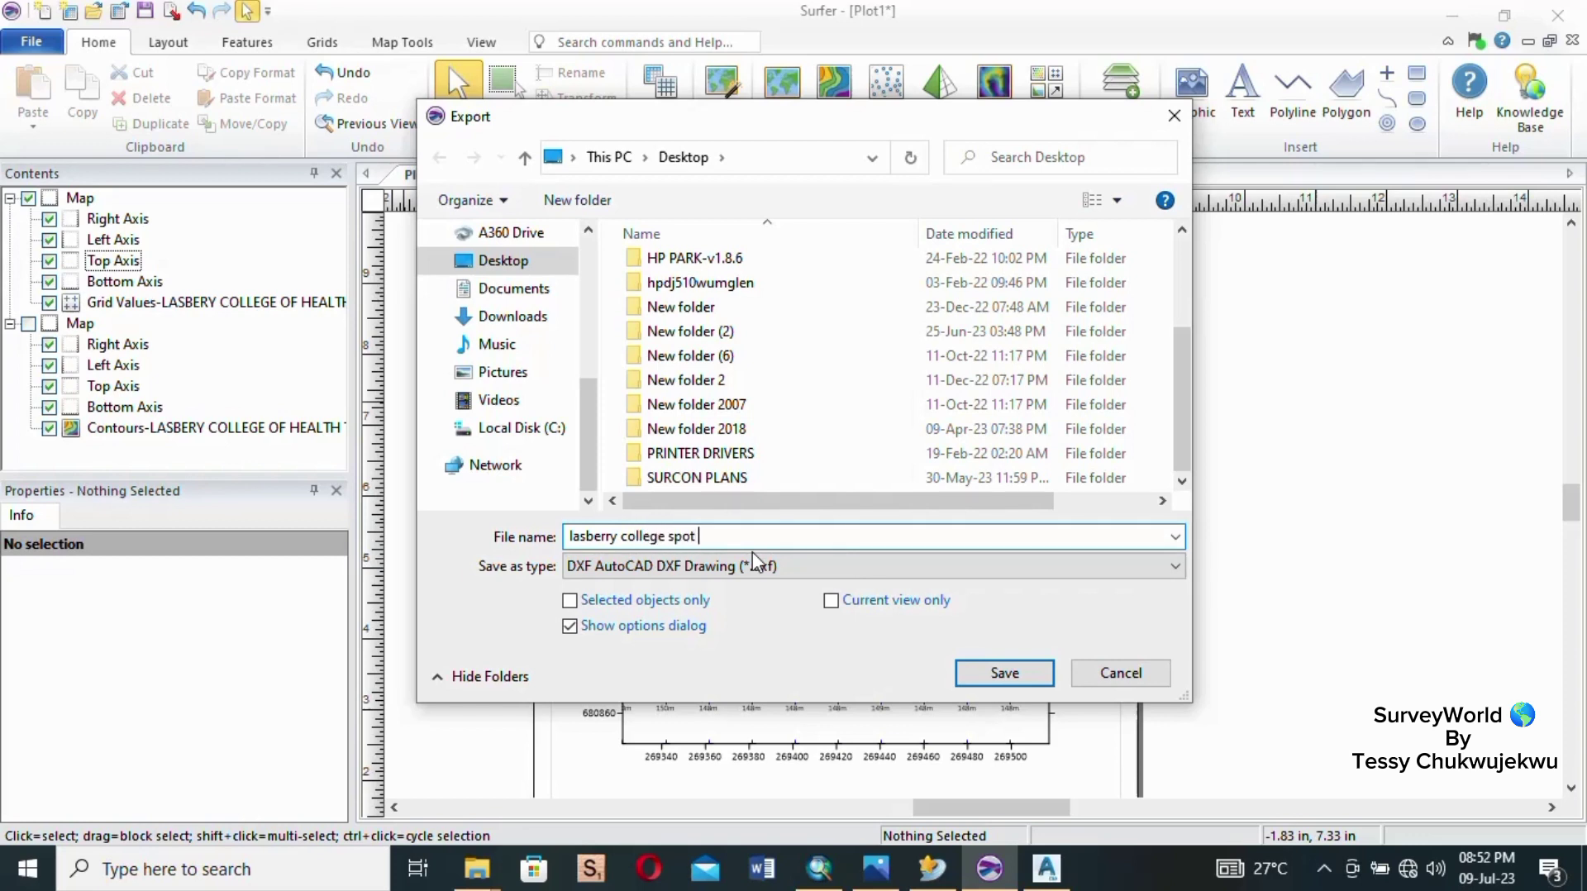
pyautogui.write('heights')
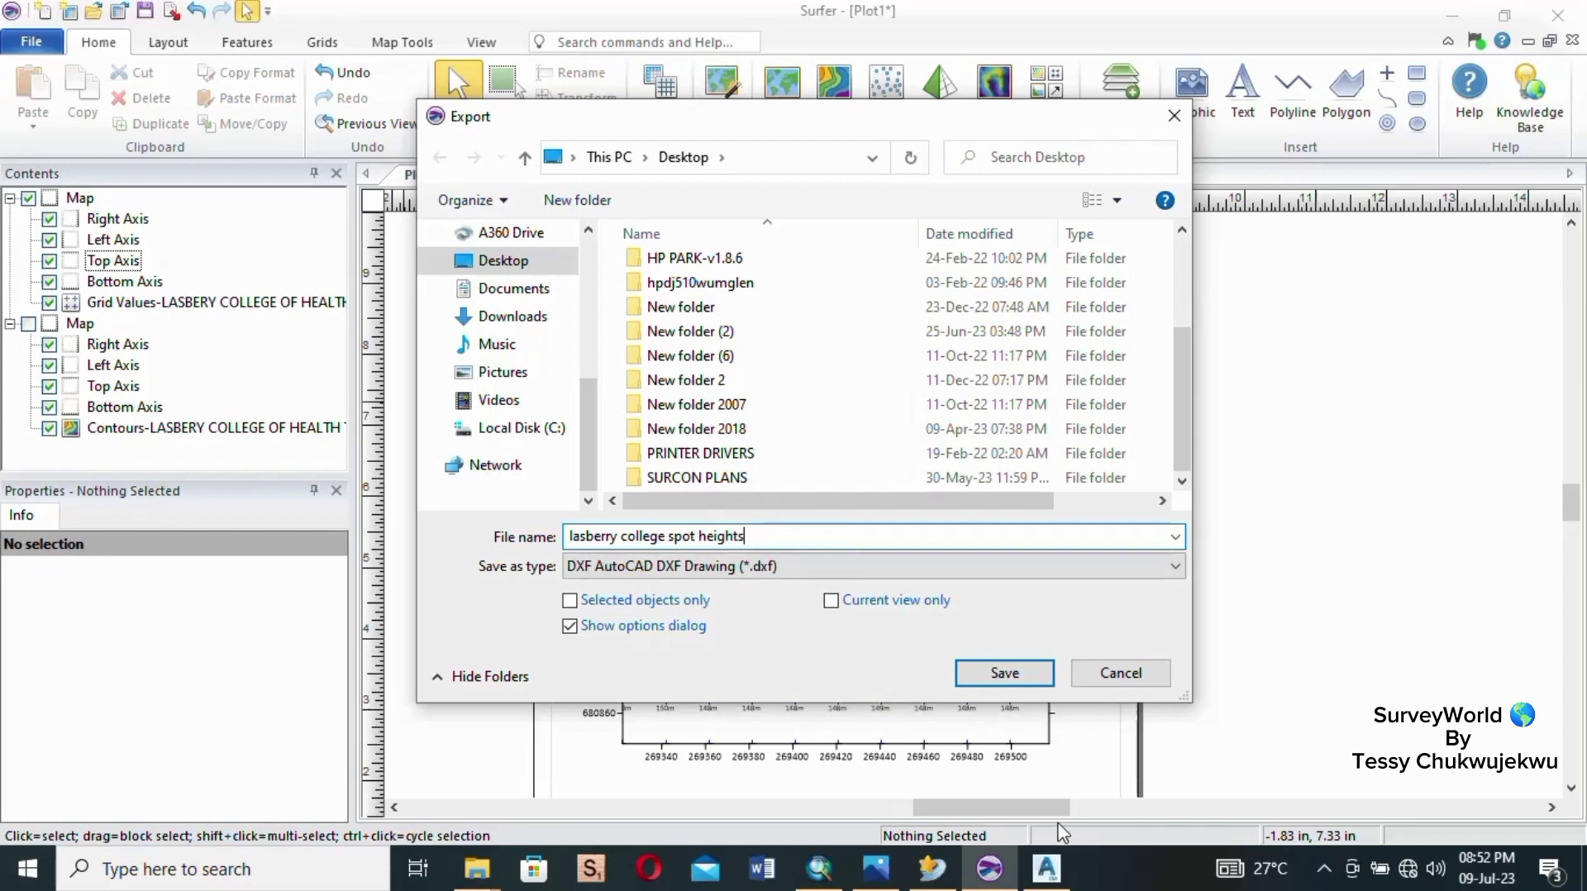
# Save the export and accept the default DXF Options to write lasberry college spot heights.dxf.
pyautogui.click(1037, 676)
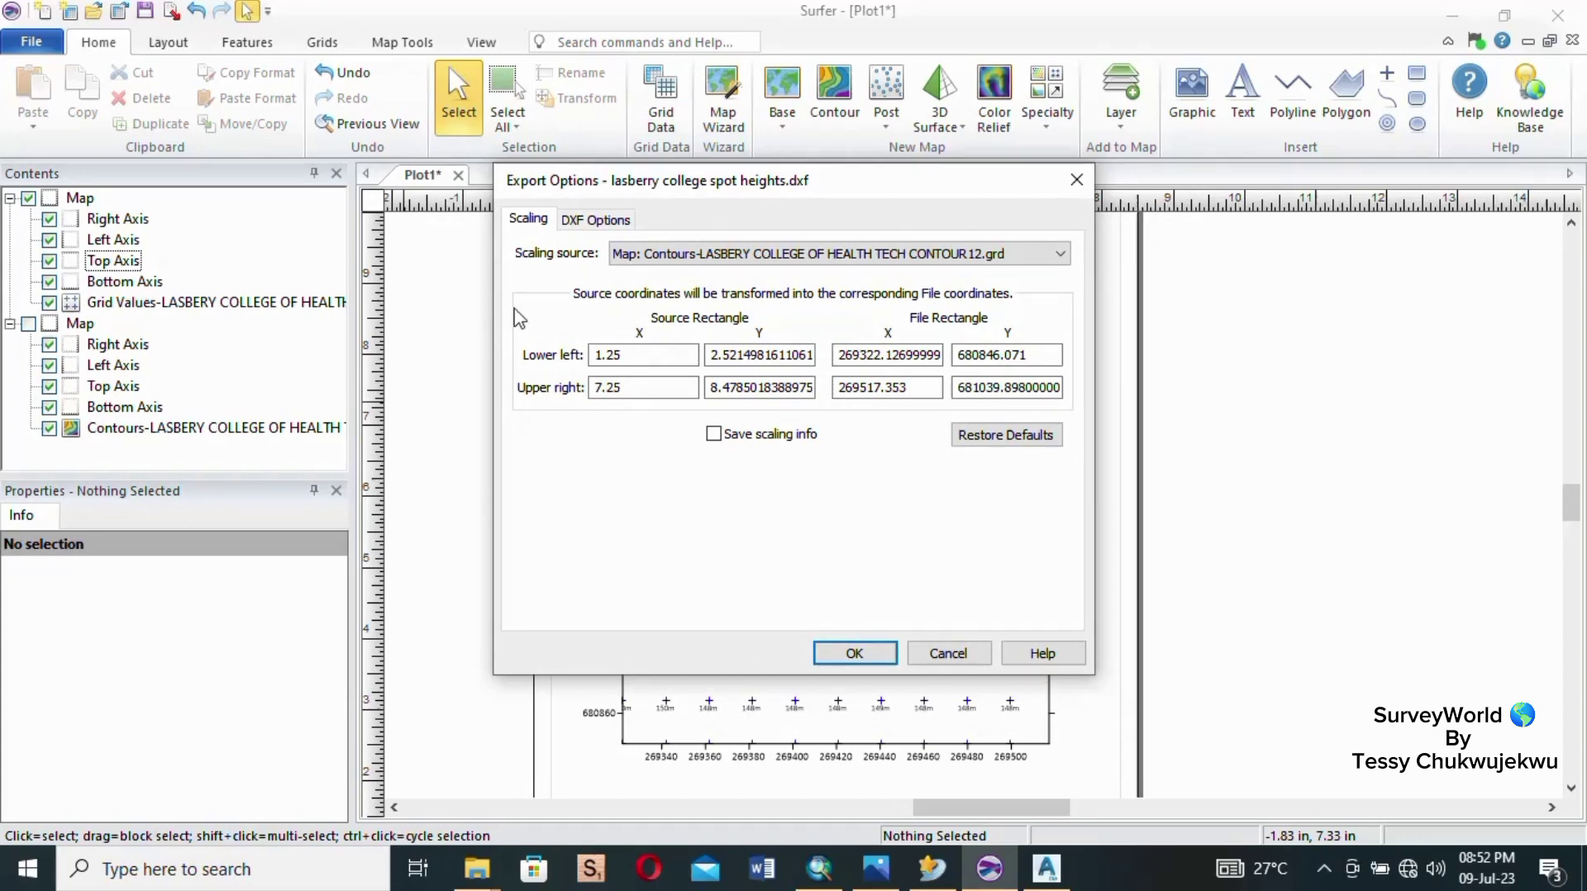
pyautogui.click(595, 221)
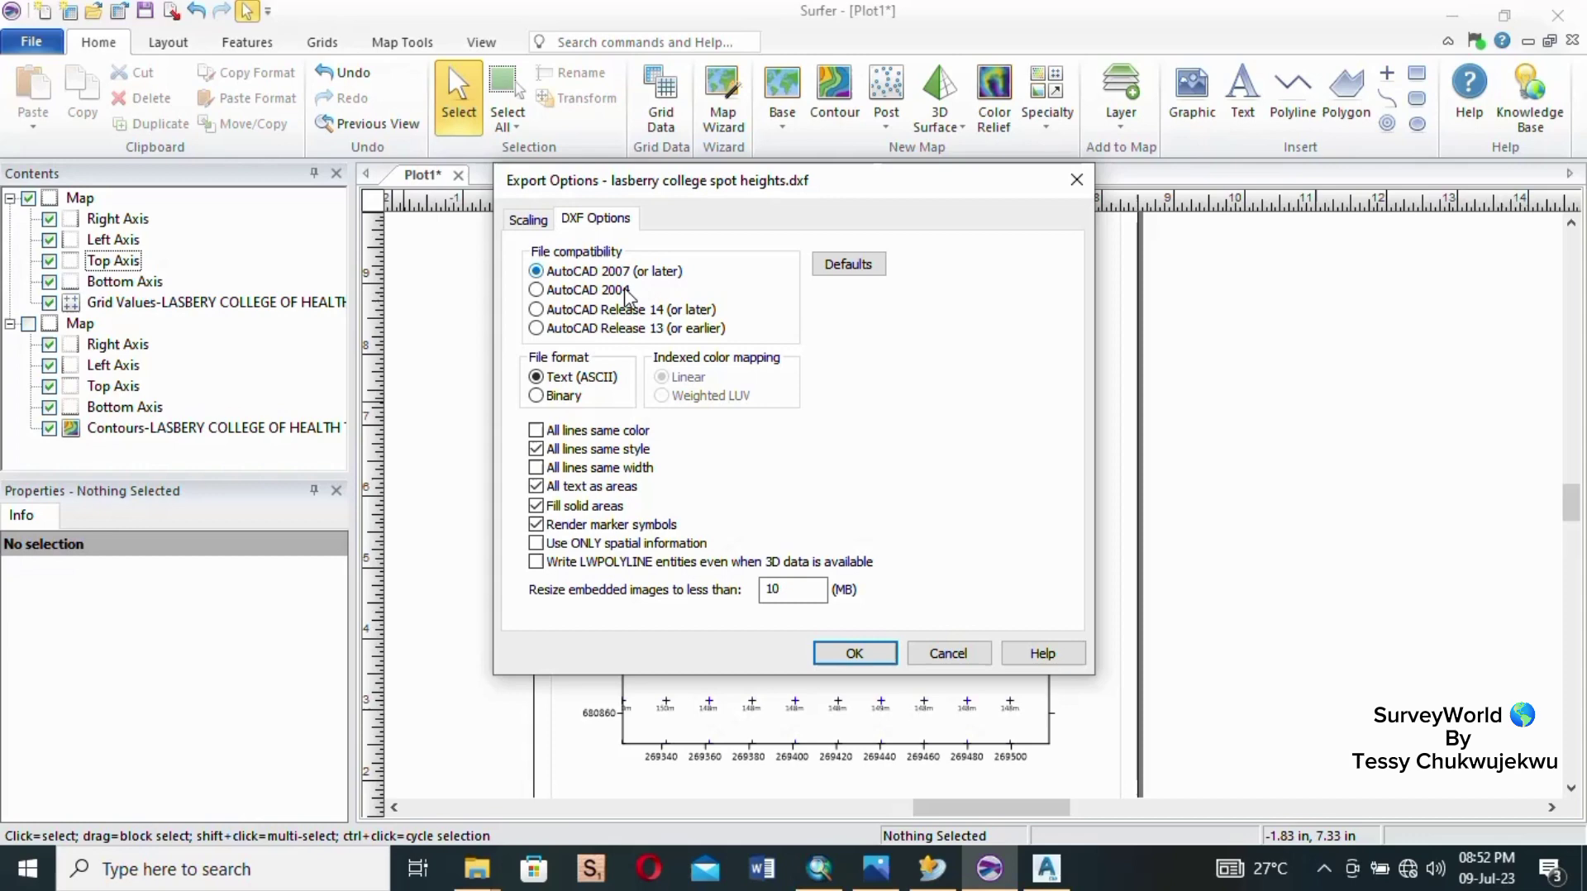
pyautogui.click(854, 655)
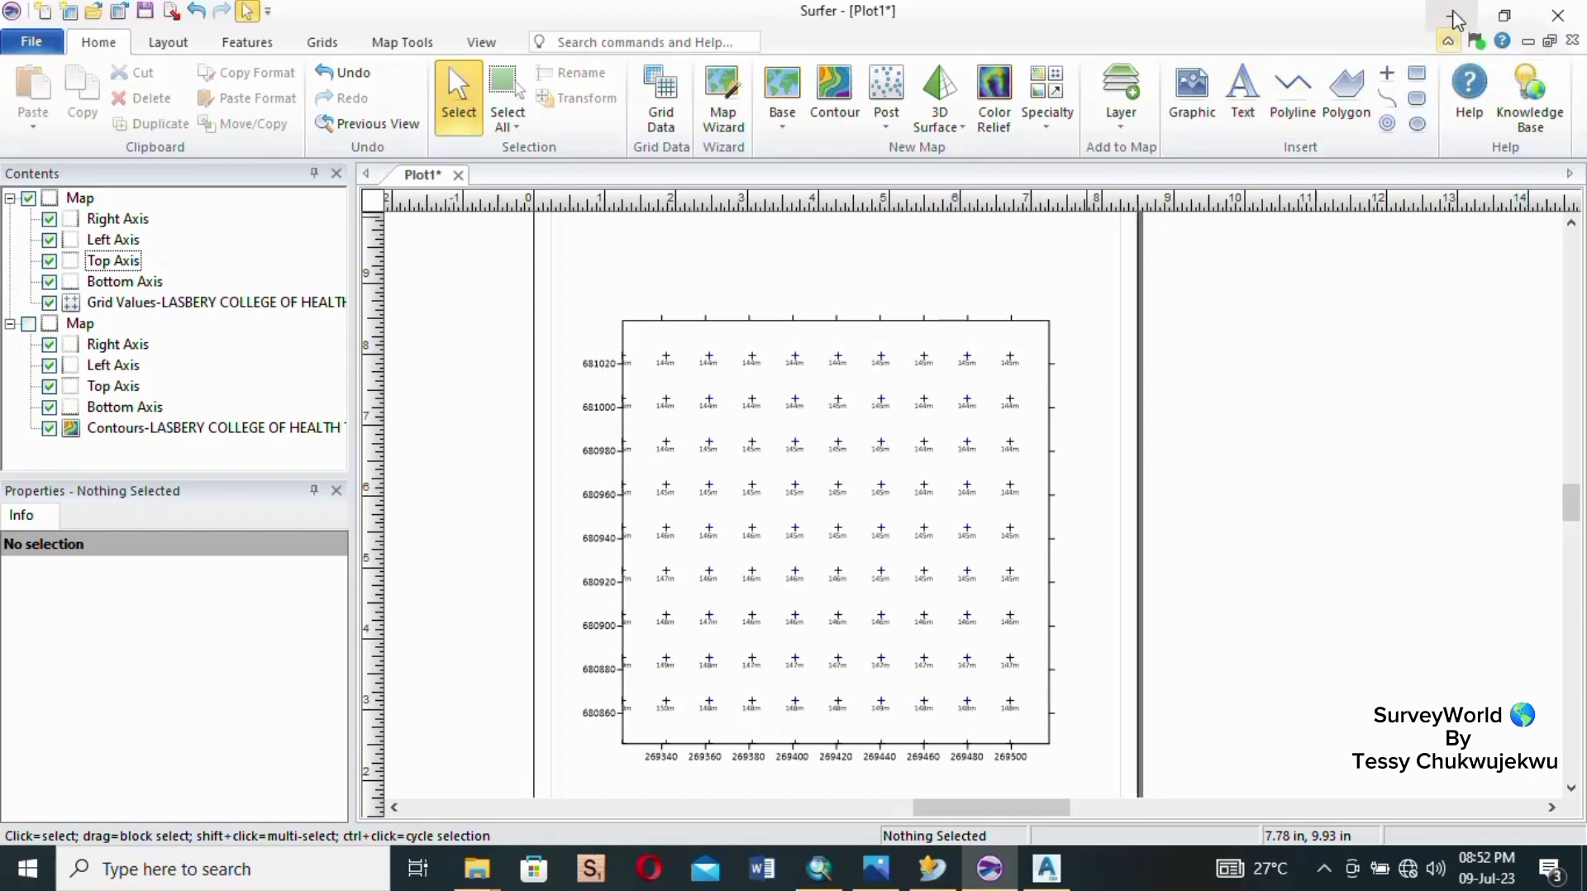
# Minimize Surfer and open the lasberry college spot heights DXF from the desktop in AutoCAD Civil 3D.
pyautogui.click(1457, 17)
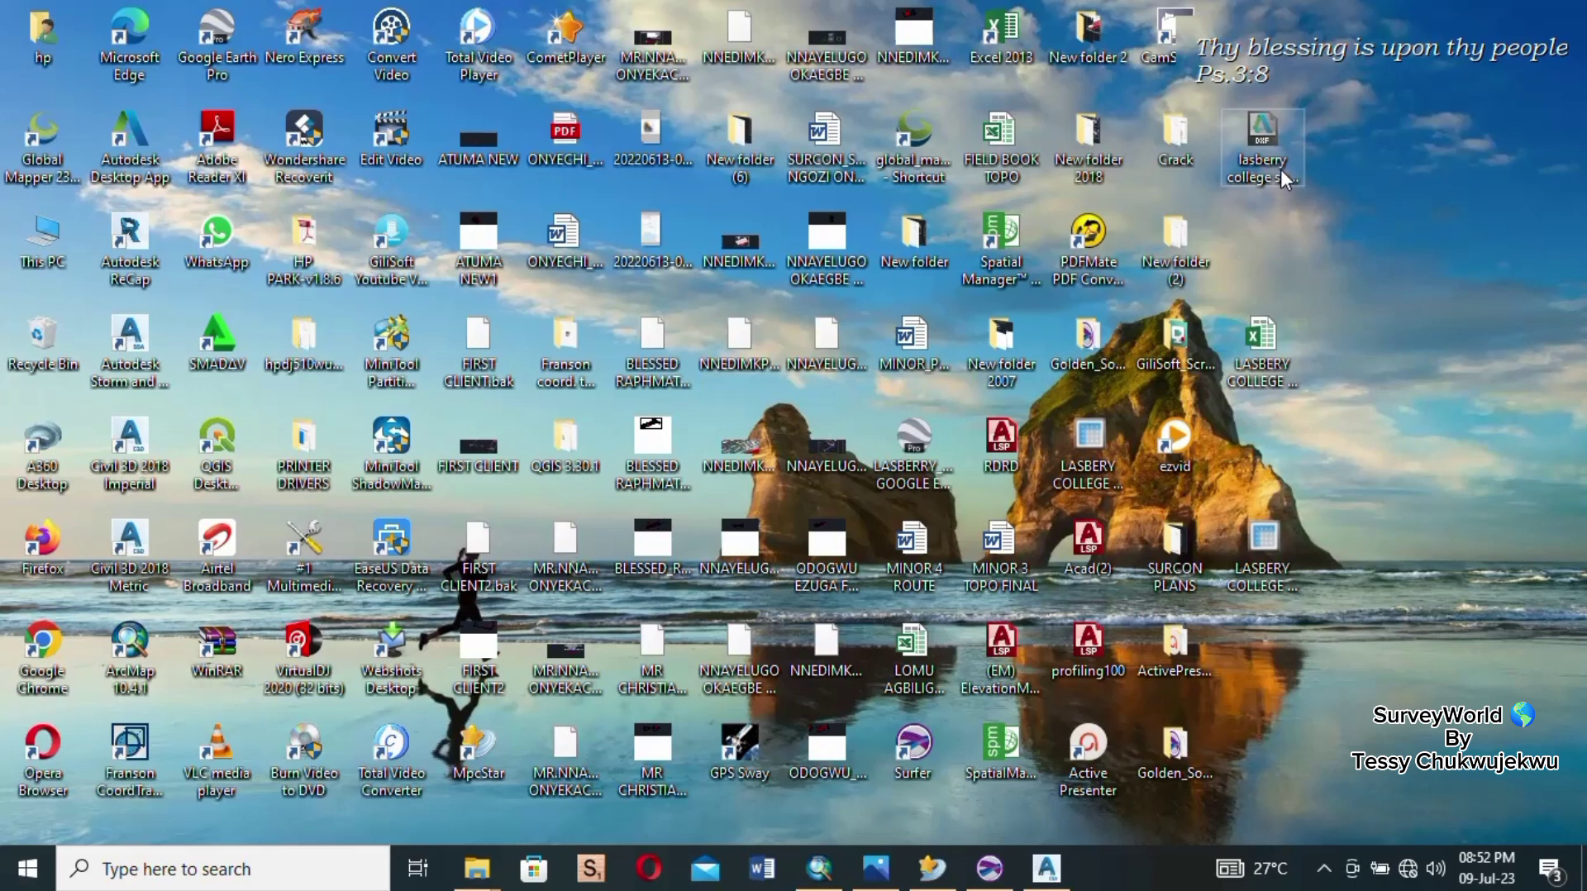
pyautogui.moveTo(1266, 190)
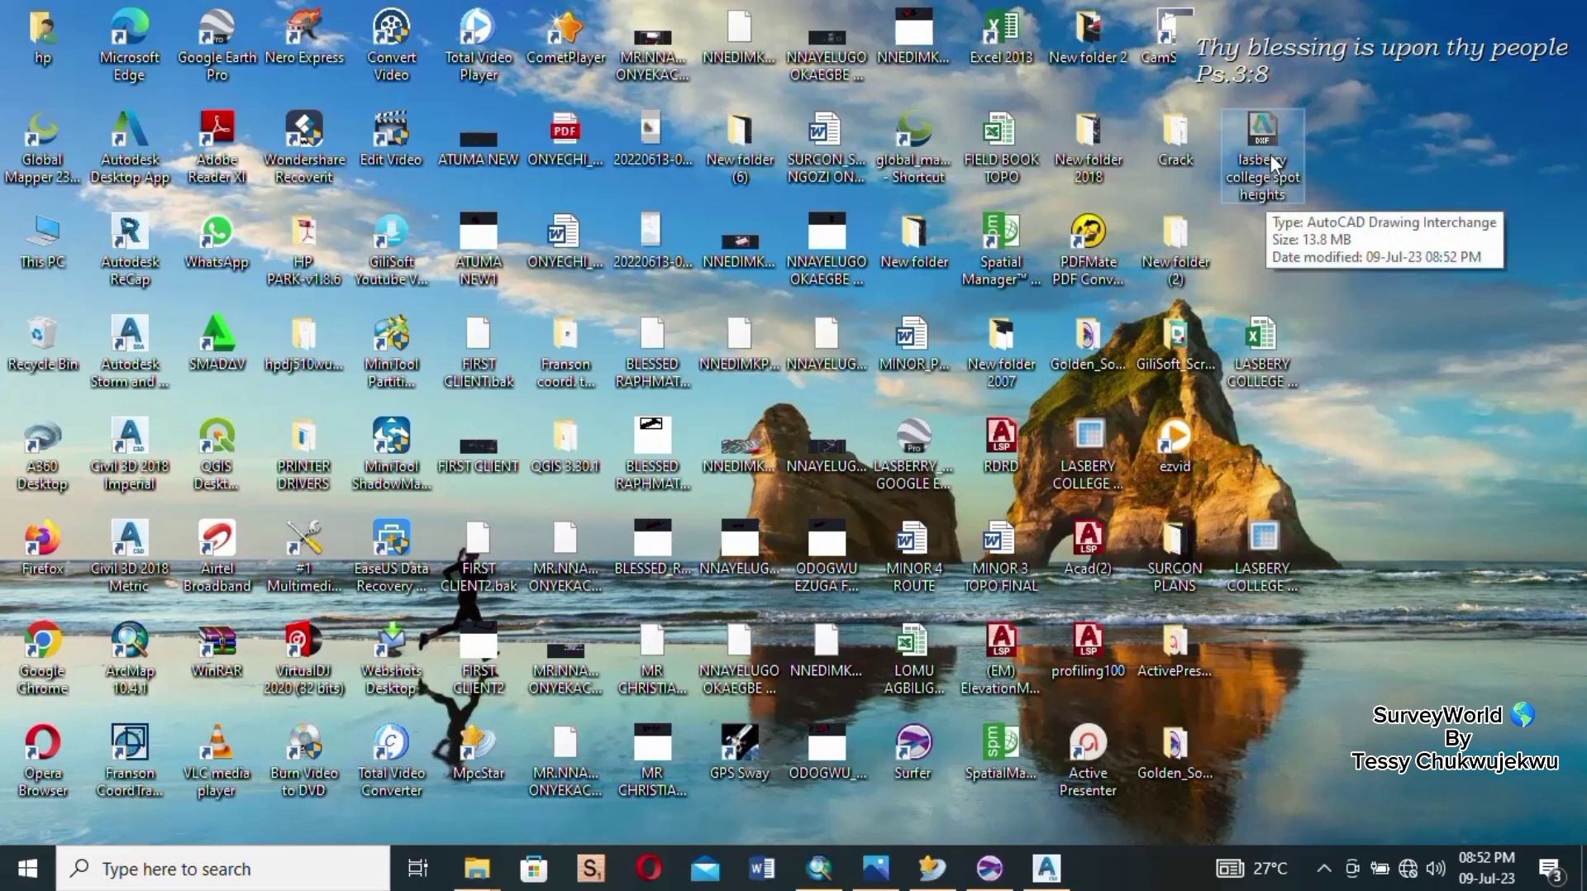
pyautogui.click(1271, 156)
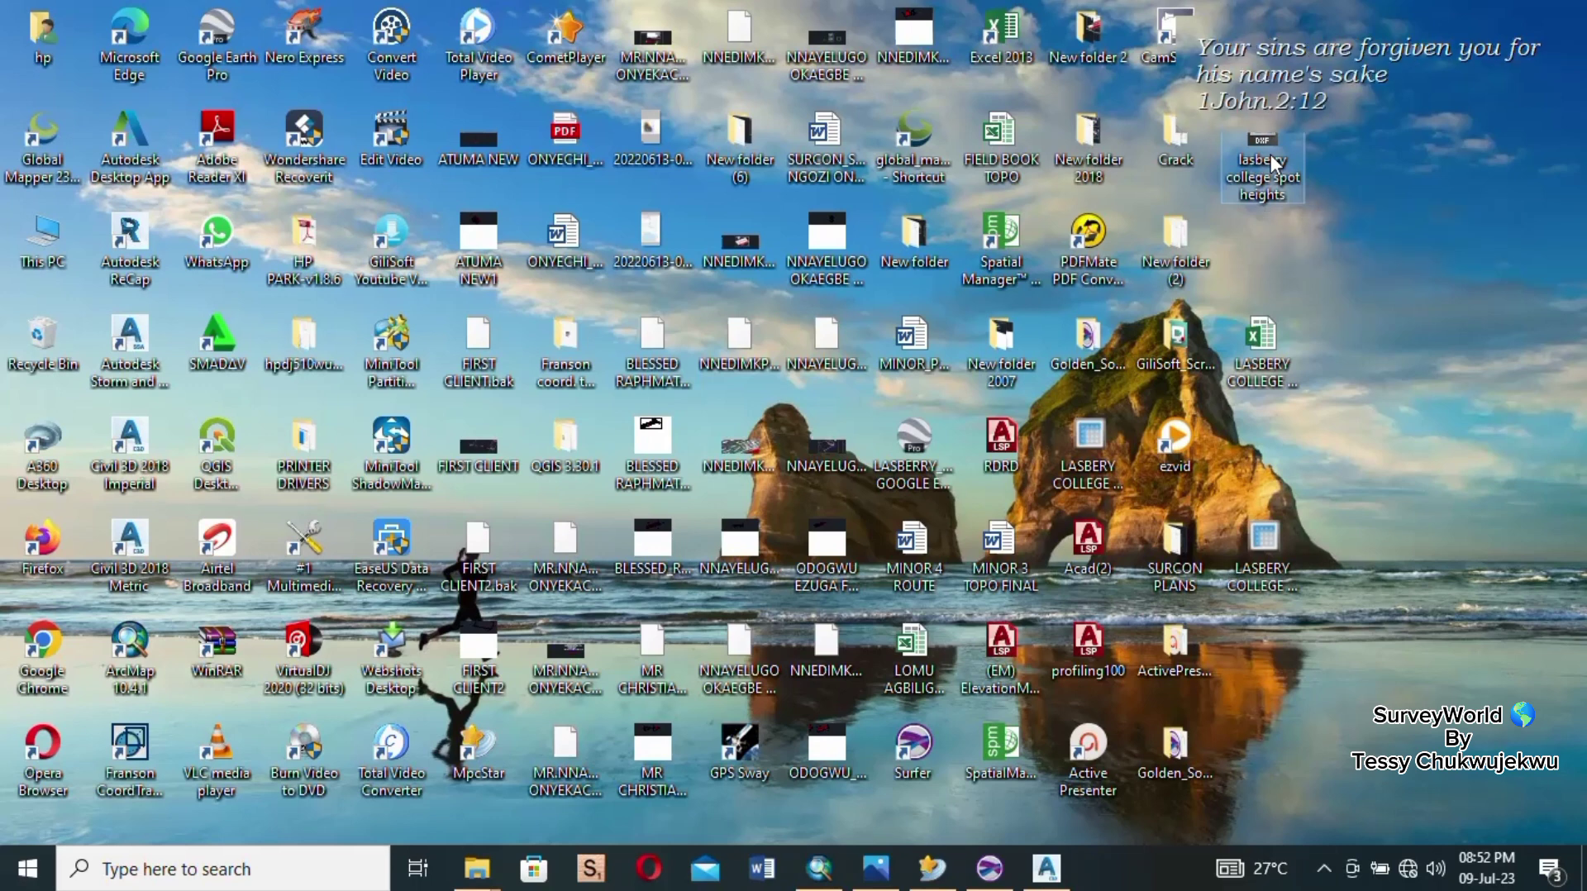
pyautogui.rightClick(1271, 156)
pyautogui.press('Escape')
pyautogui.press('Escape')
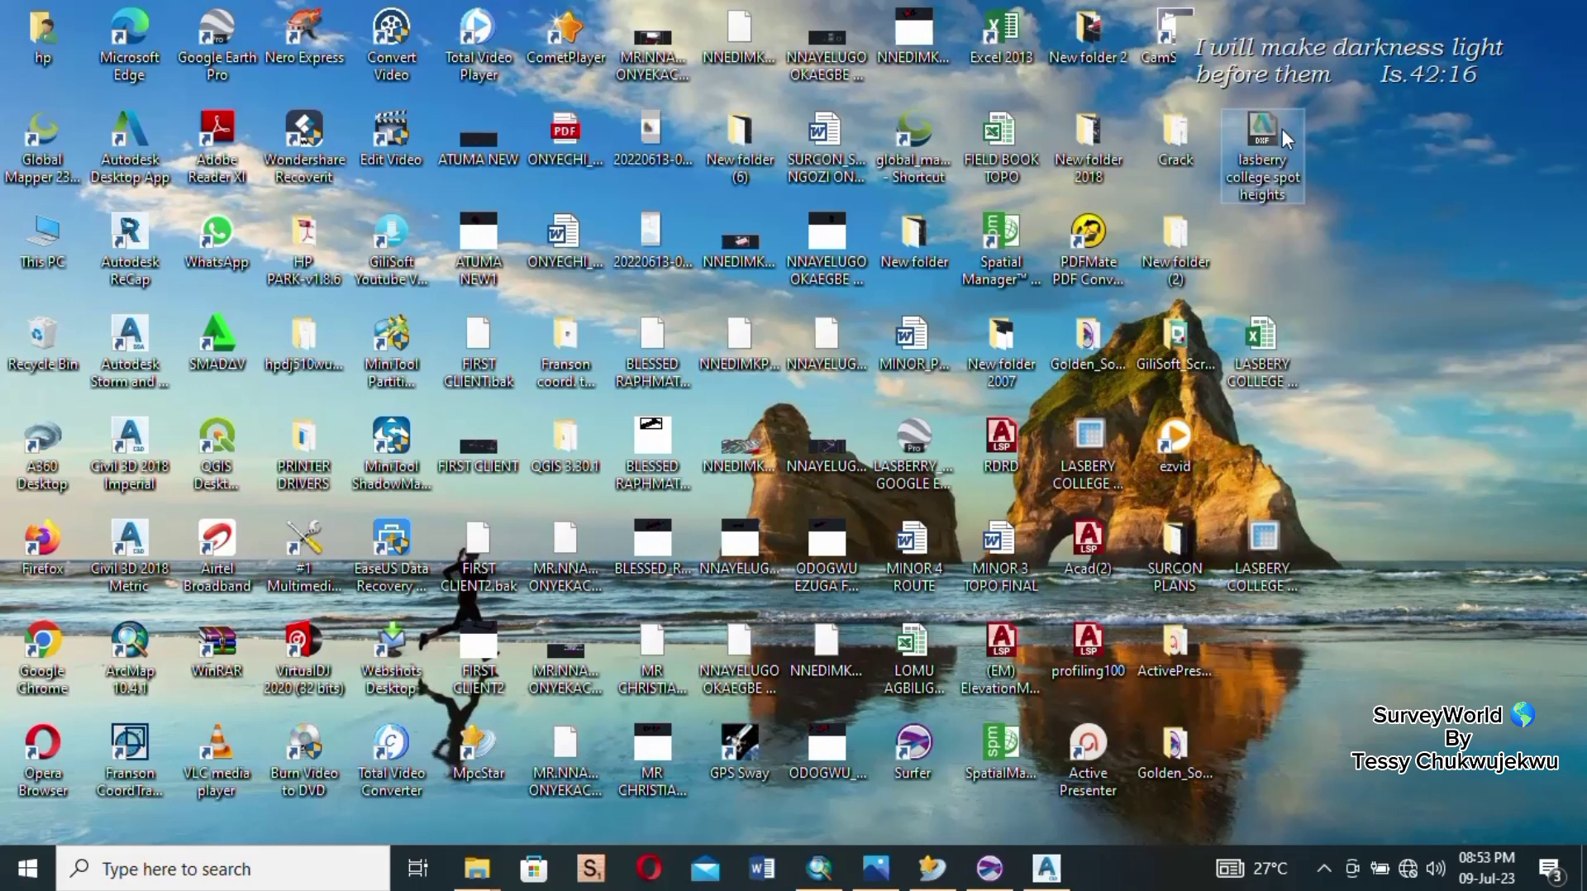
pyautogui.rightClick(1265, 120)
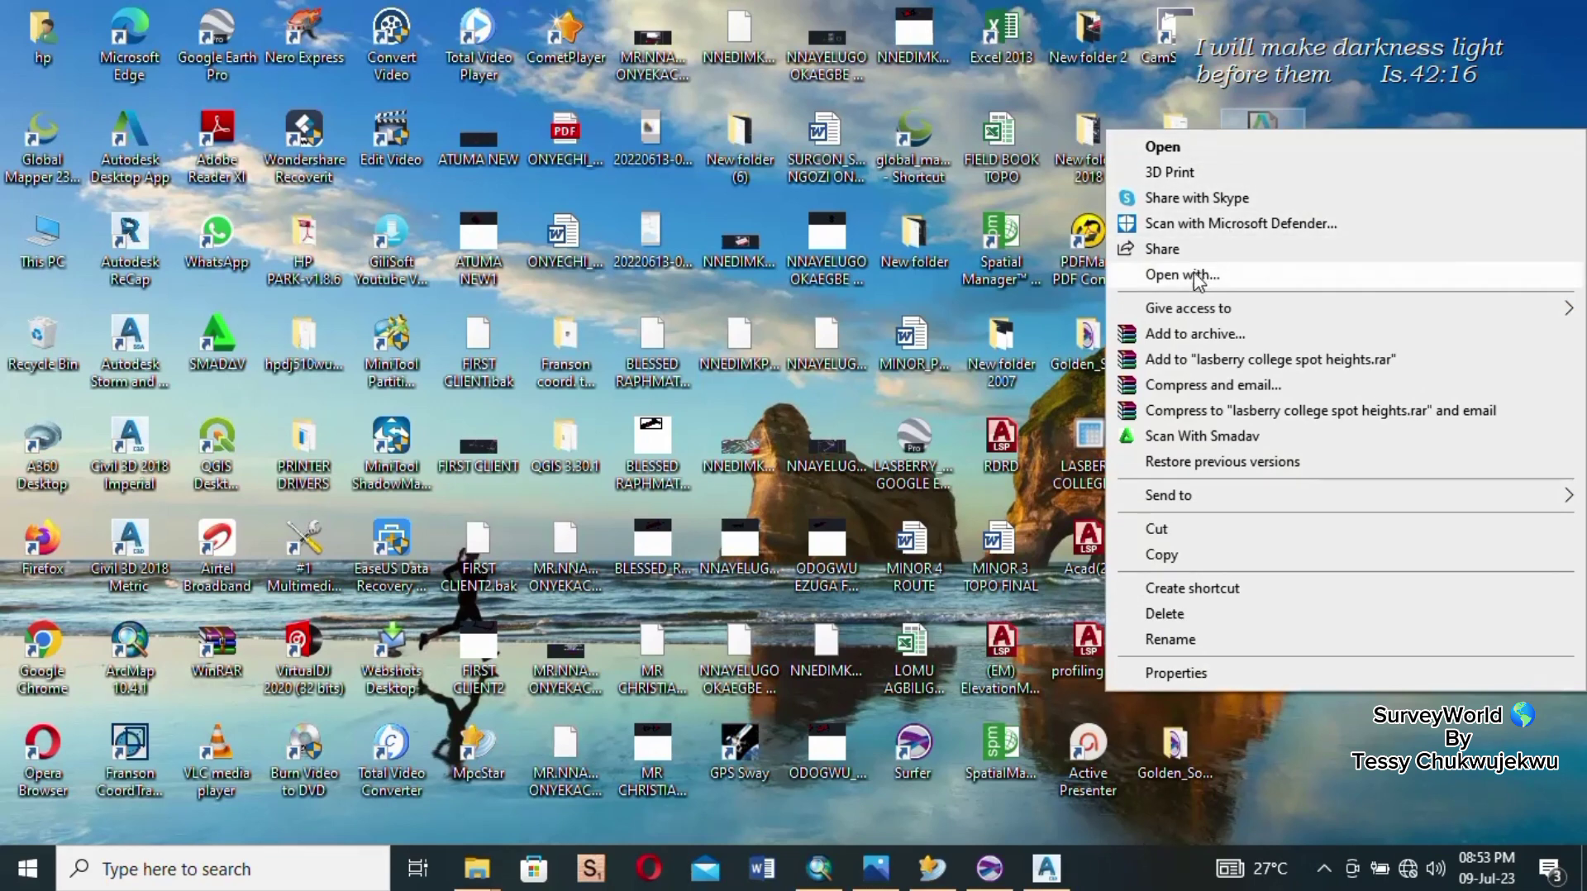
pyautogui.click(1162, 147)
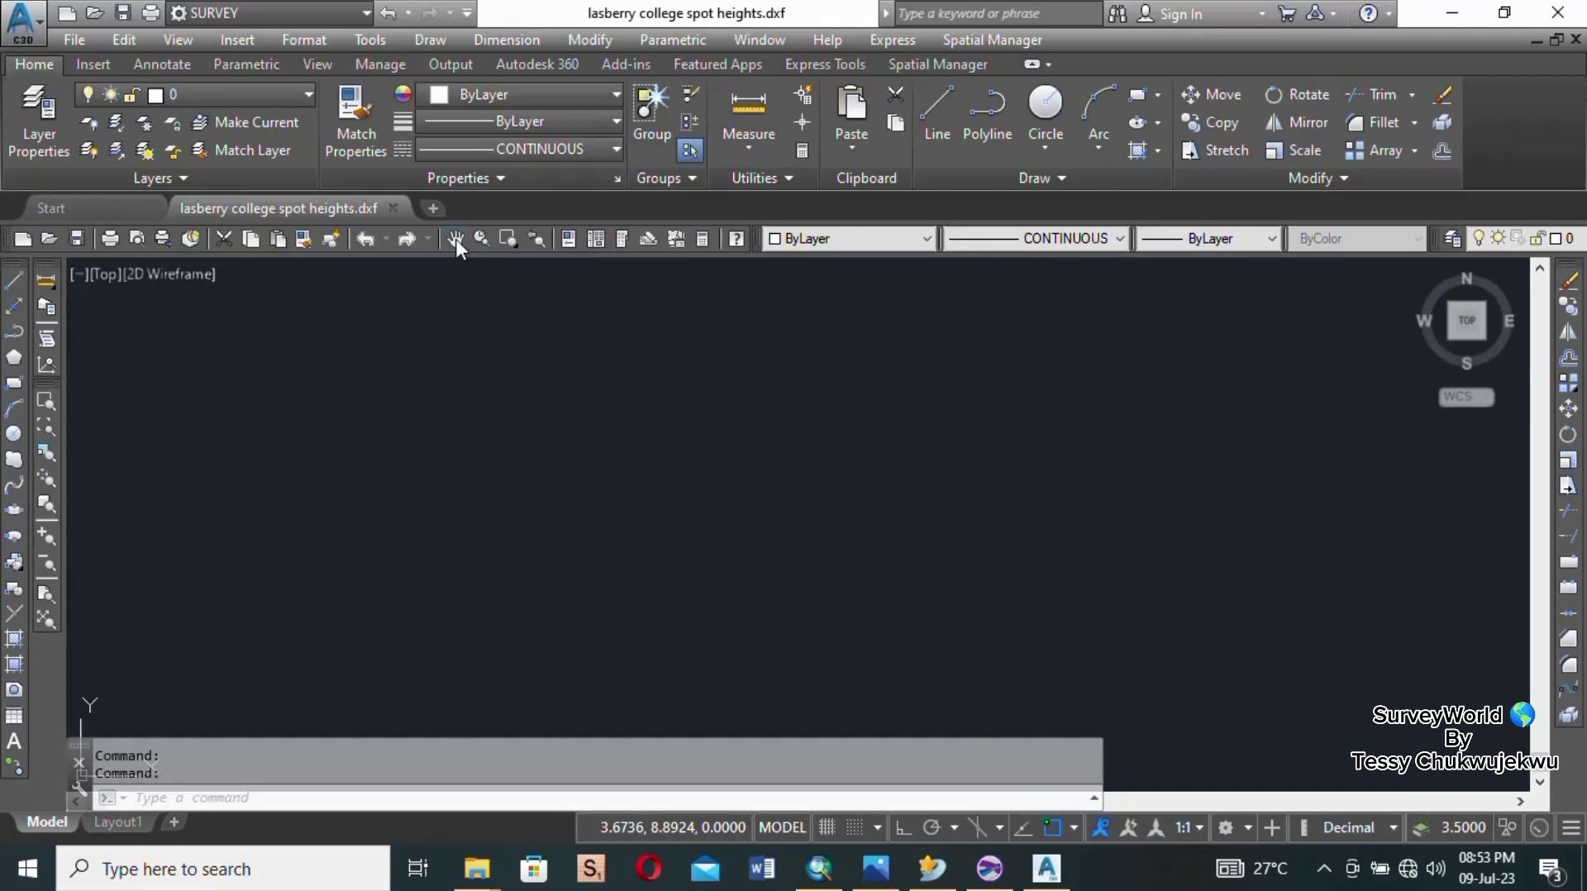
# Zoom to extents to inspect the imported grid of blue crosses and elevation labels.
pyautogui.click(455, 240)
pyautogui.rightClick(648, 443)
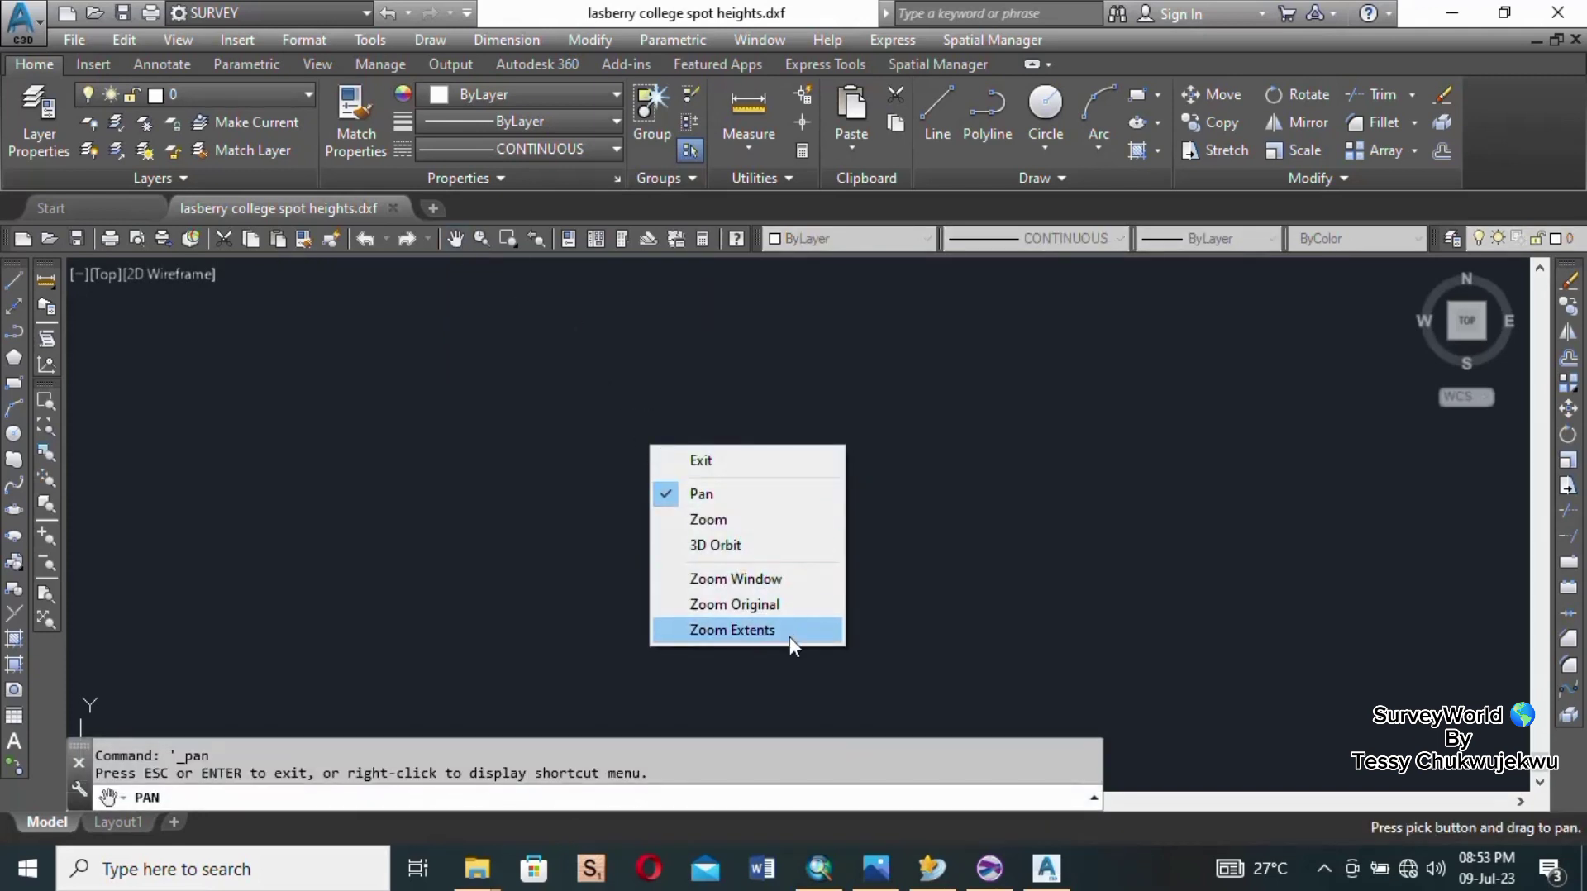
pyautogui.click(771, 633)
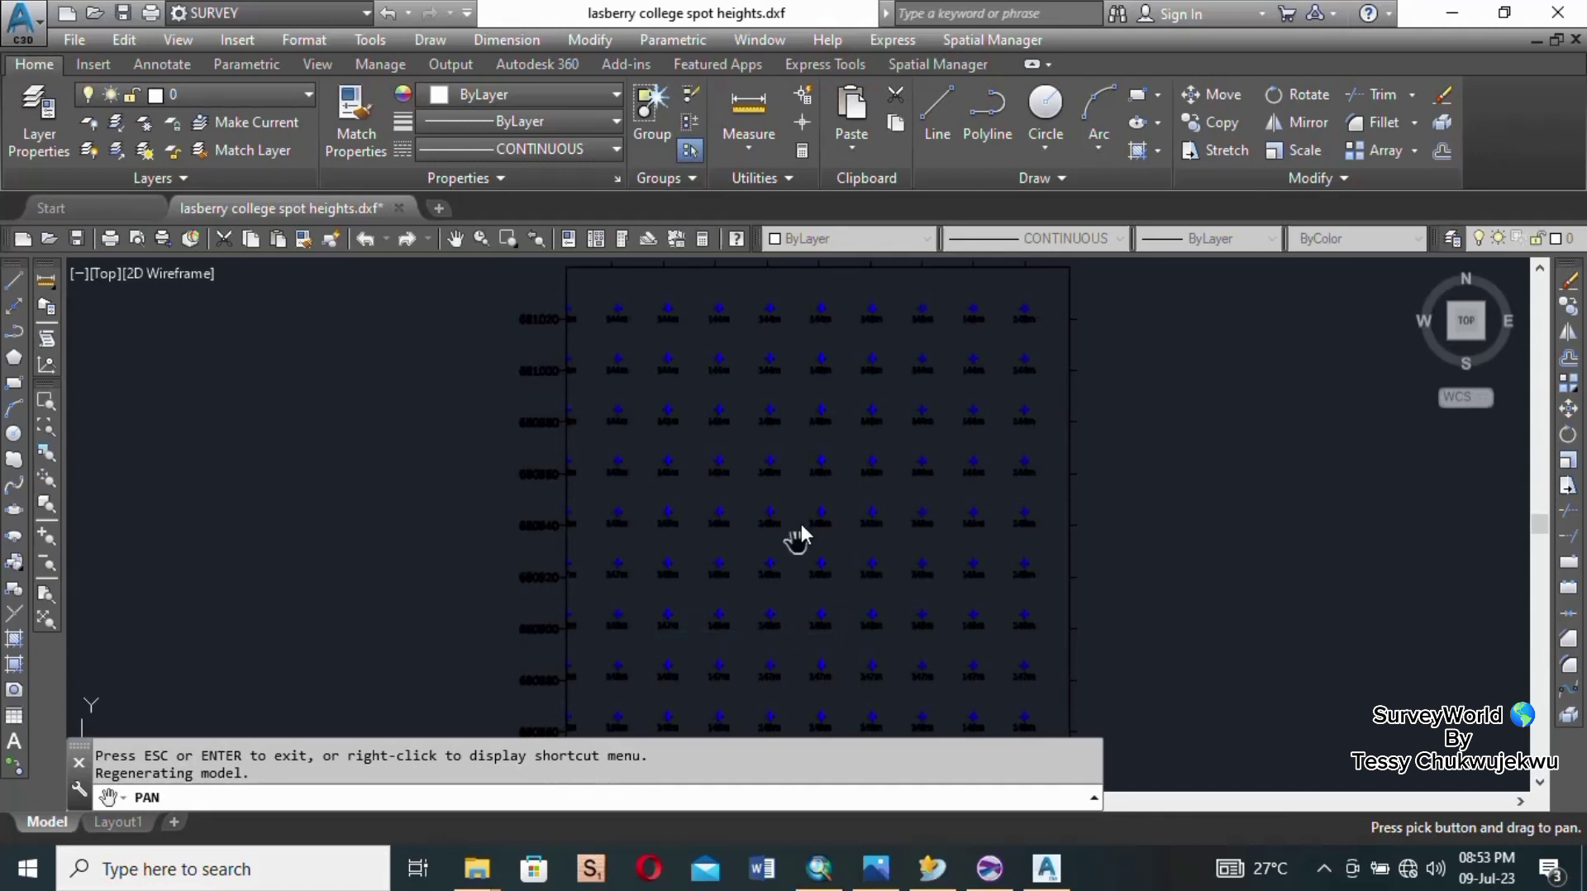
pyautogui.scroll(5, 783, 499)
pyautogui.scroll(-7, 782, 496)
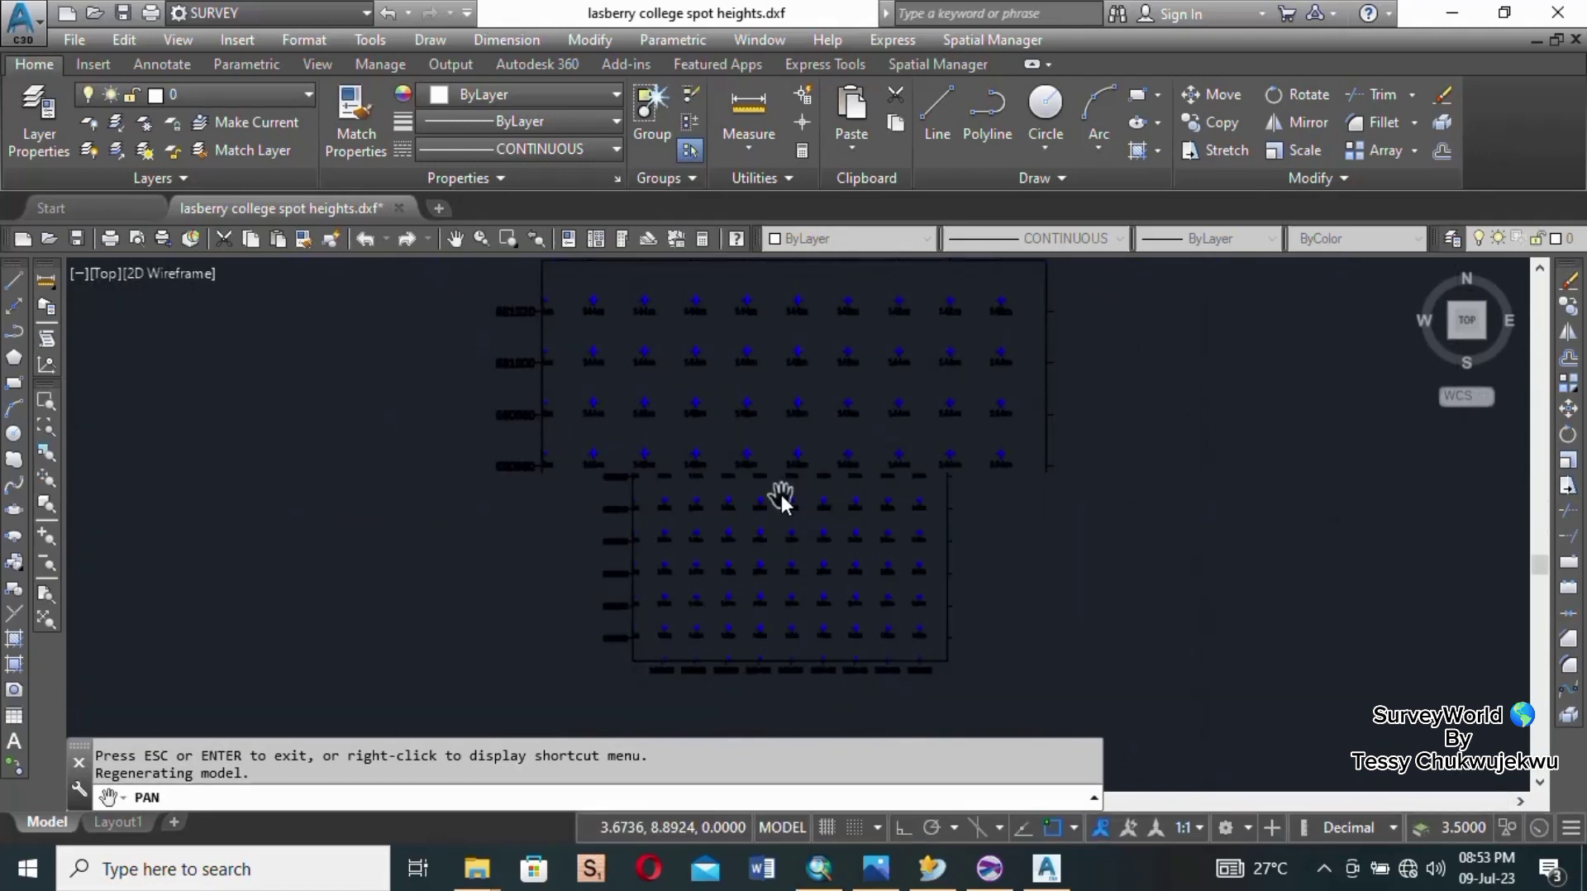
pyautogui.scroll(2, 802, 520)
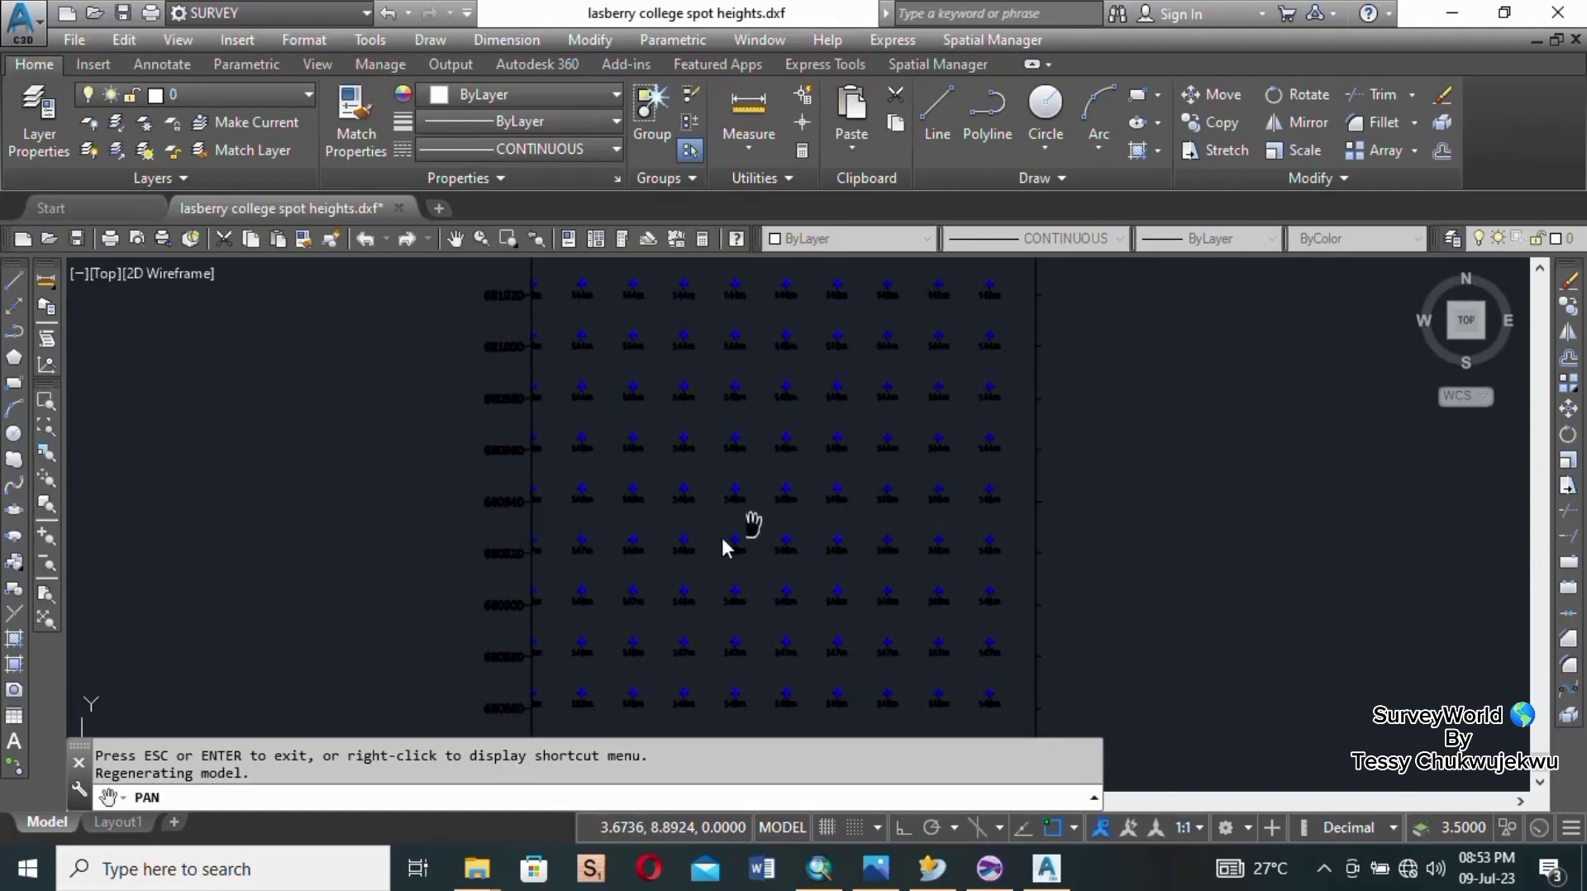
pyautogui.scroll(-2, 628, 520)
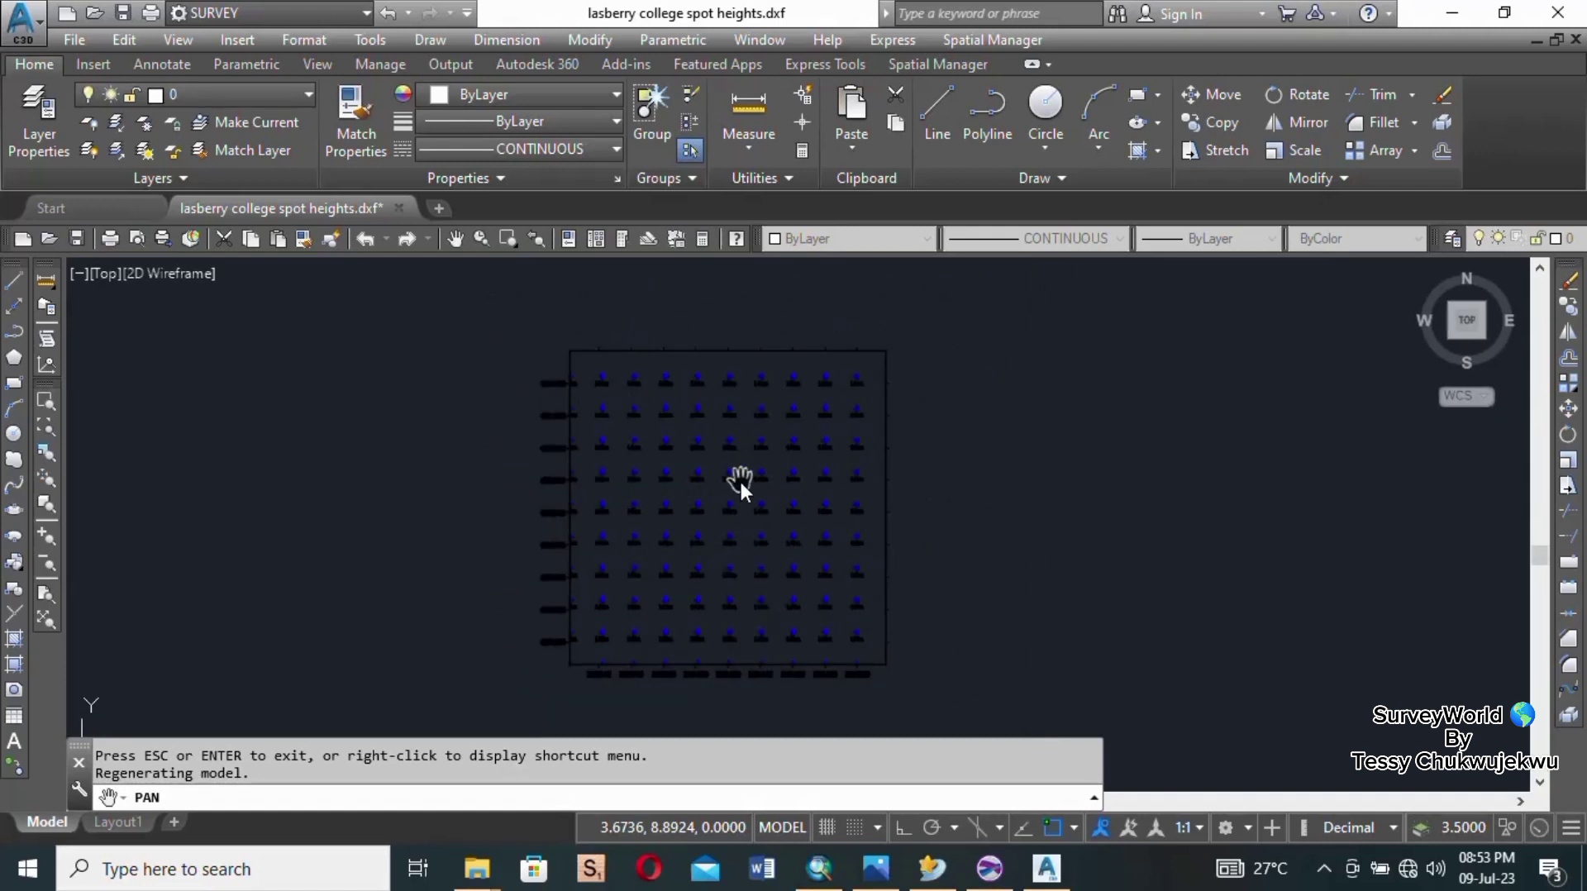
pyautogui.rightClick(963, 495)
pyautogui.click(1003, 513)
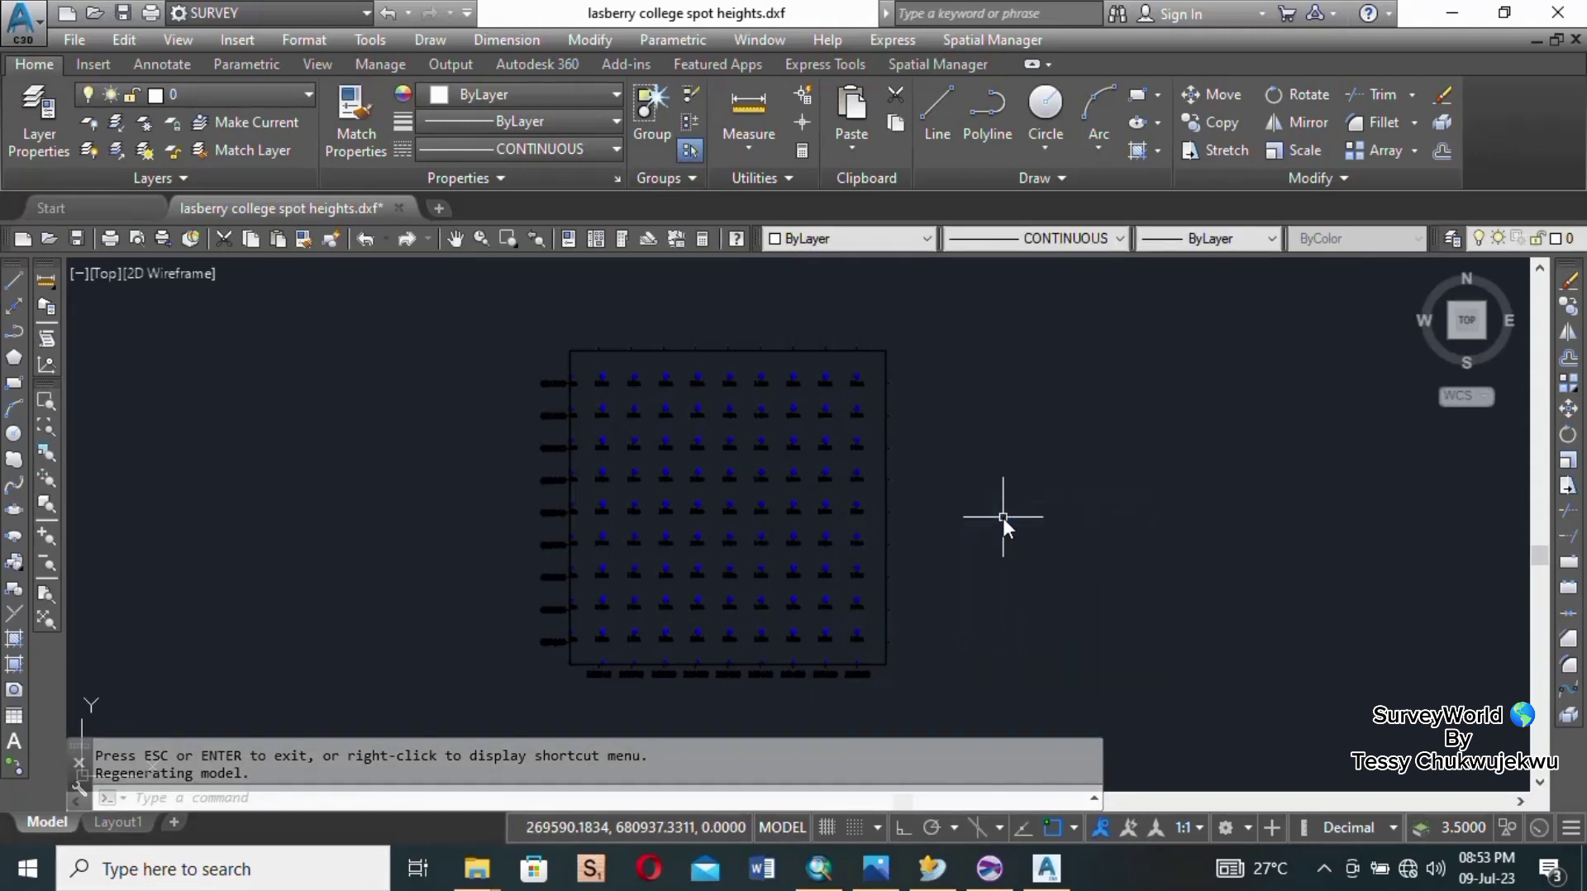